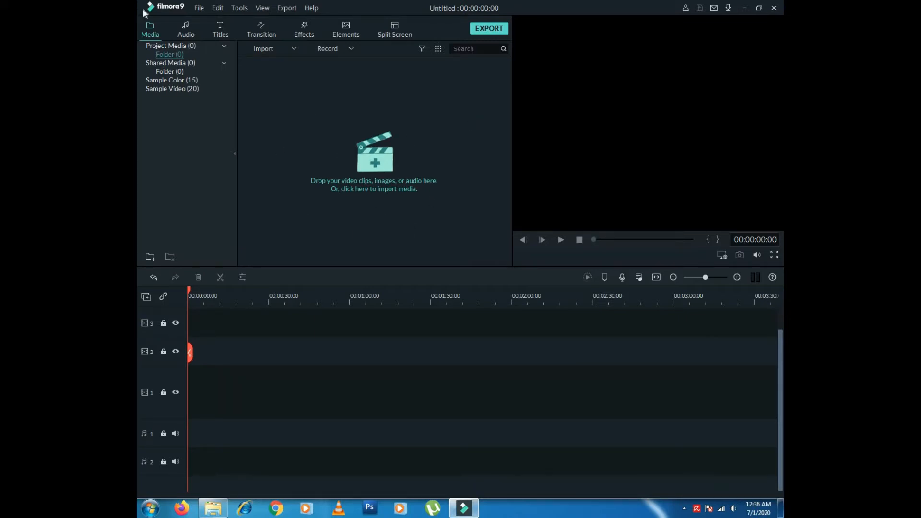
- Open the Import Media Files dialog from the menu, then close it without importing
{"action": "left_click", "coordinate": [199, 8]}
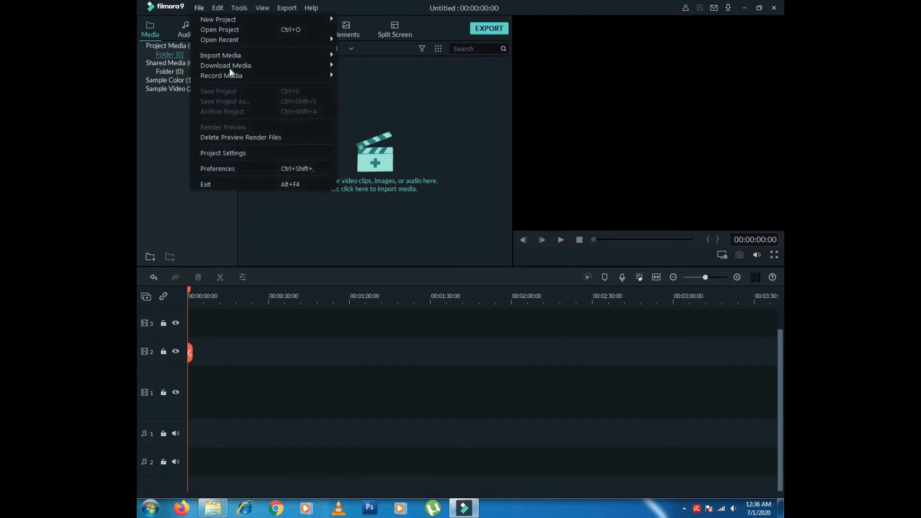
{"action": "mouse_move", "coordinate": [240, 58]}
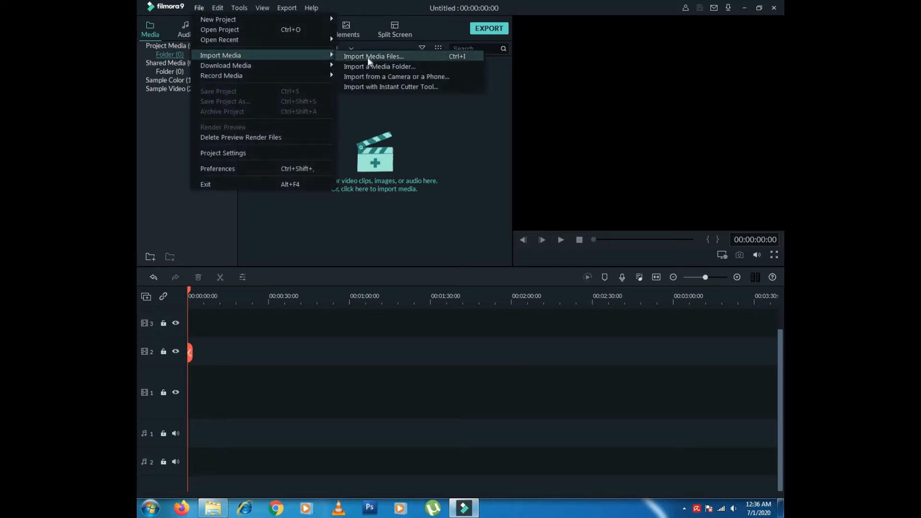
{"action": "left_click", "coordinate": [367, 57]}
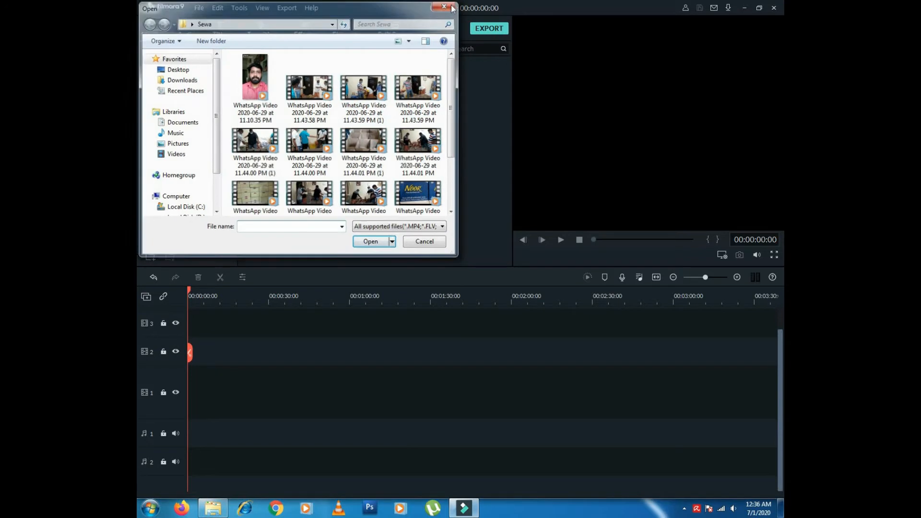
{"action": "left_click", "coordinate": [452, 7]}
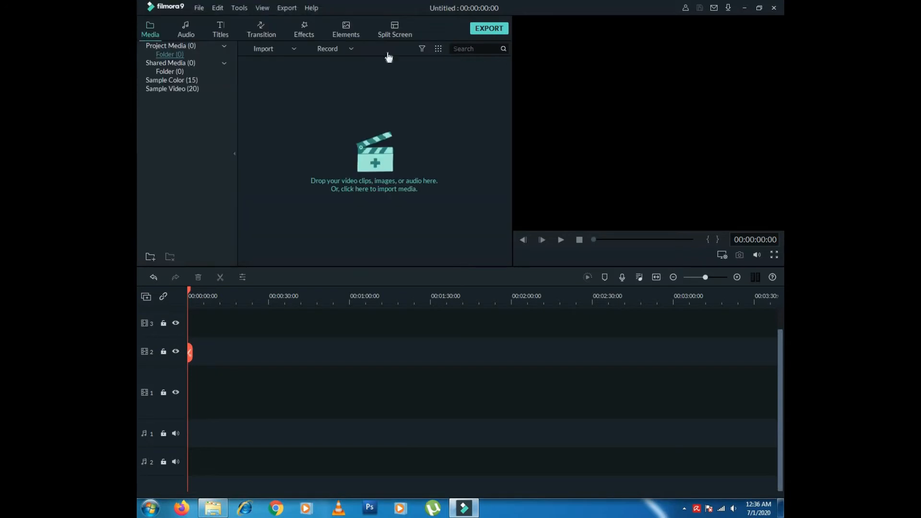
- Drag the Music and Video files from File Explorer into the media library
{"action": "left_click", "coordinate": [211, 513]}
{"action": "left_click_drag", "start_coordinate": [524, 226], "coordinate": [464, 504]}
{"action": "left_click_drag", "start_coordinate": [413, 287], "coordinate": [400, 146]}
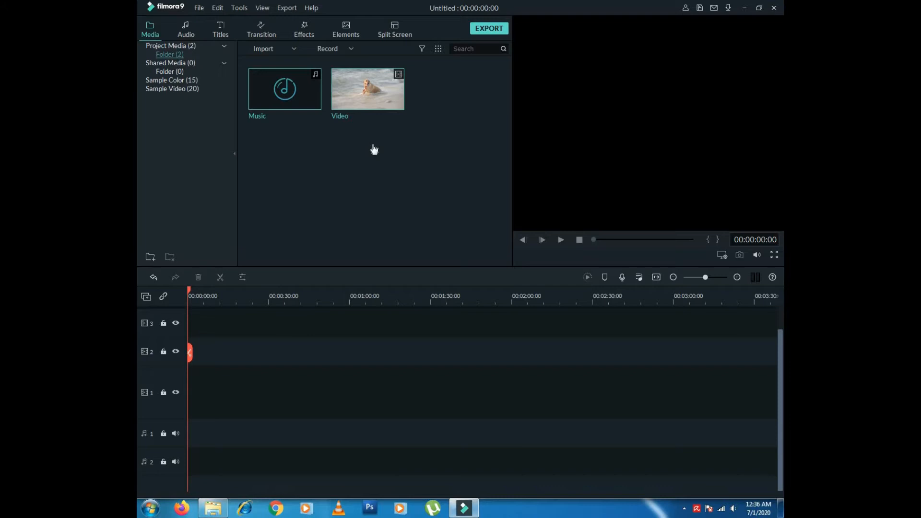
{"action": "left_click", "coordinate": [375, 138]}
- Play the Video clip in the preview, pause it, and drag it onto the timeline
{"action": "mouse_move", "coordinate": [297, 85]}
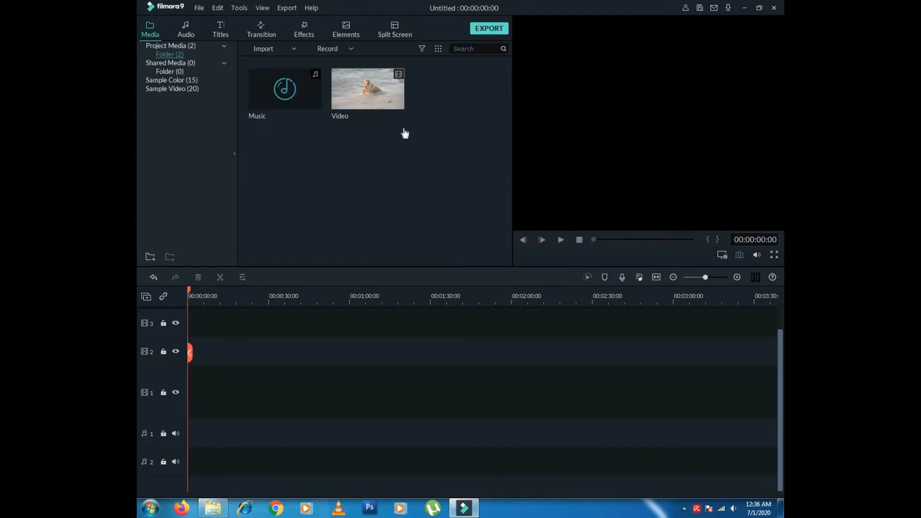
{"action": "double_click", "coordinate": [362, 102]}
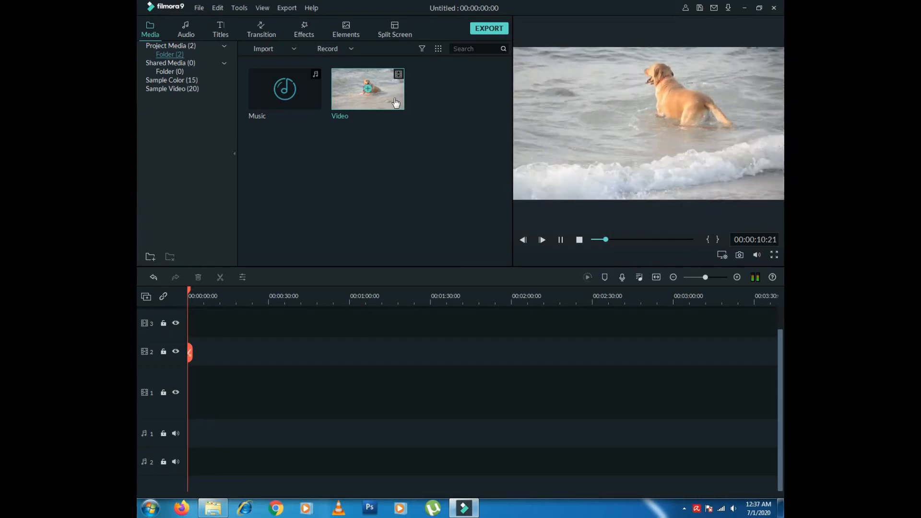
{"action": "left_click", "coordinate": [561, 239]}
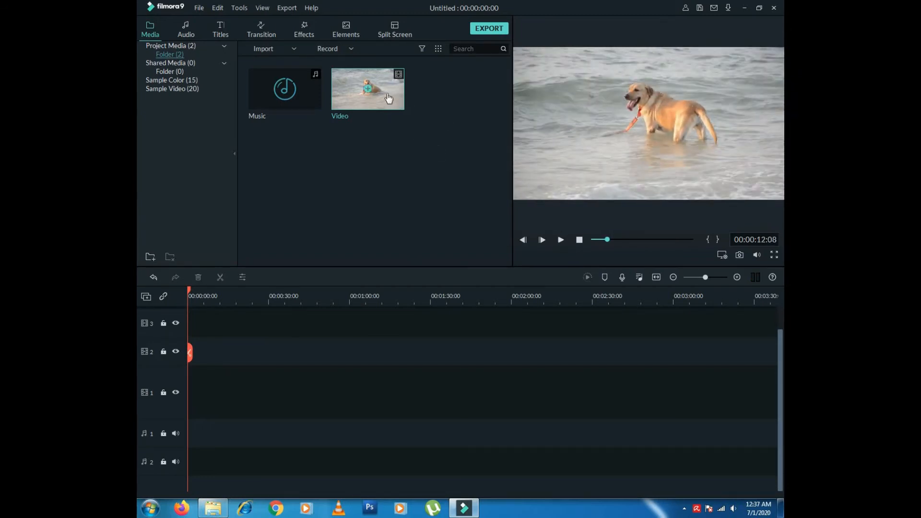
{"action": "left_click_drag", "start_coordinate": [388, 99], "coordinate": [189, 387]}
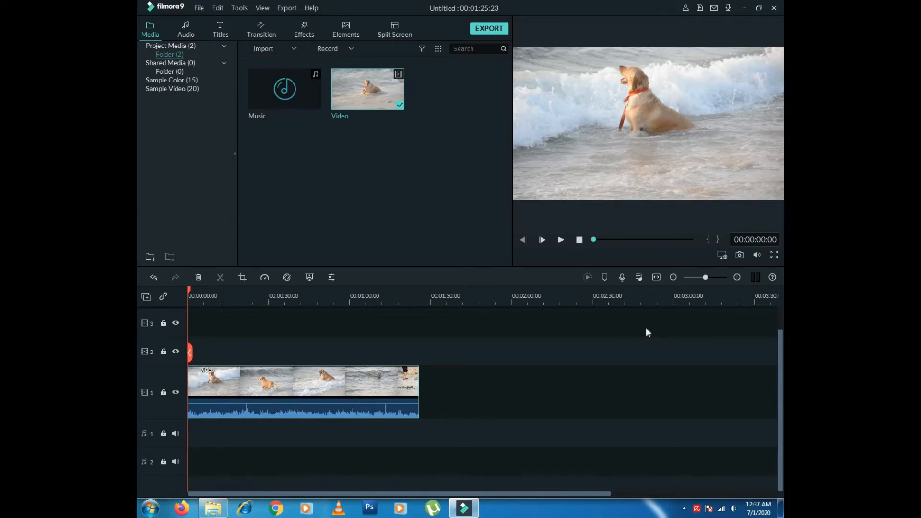
- Deselect the Video clip on the timeline by clicking empty space
{"action": "left_click", "coordinate": [203, 321]}
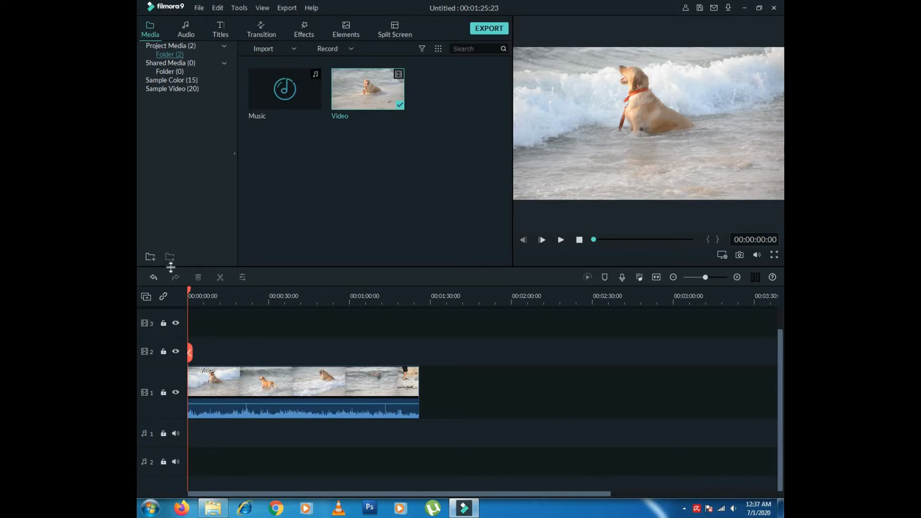
- Add one video track and one audio track from the track options menu
{"action": "left_click", "coordinate": [148, 299]}
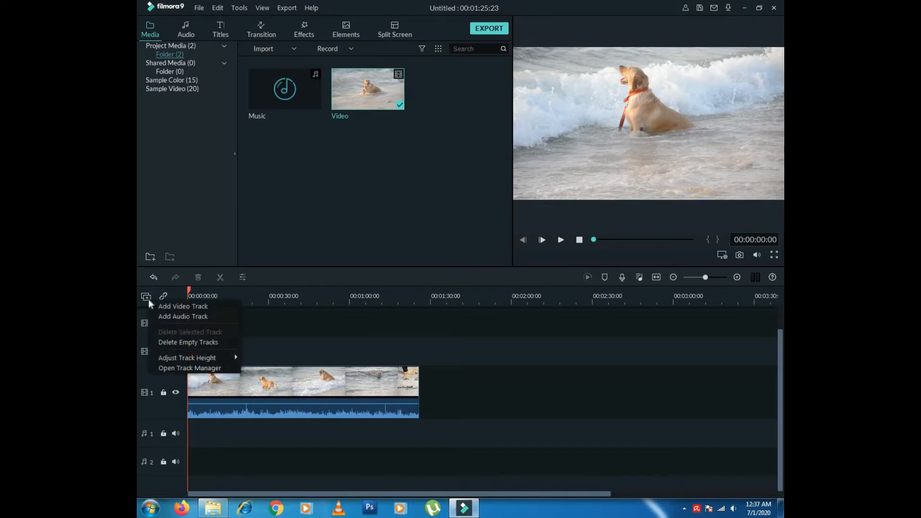
{"action": "left_click", "coordinate": [173, 308]}
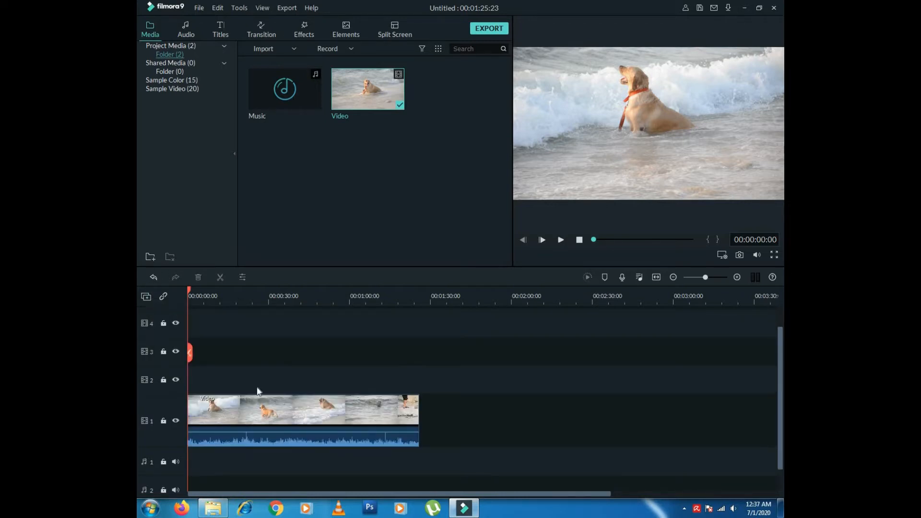
{"action": "left_click", "coordinate": [146, 297]}
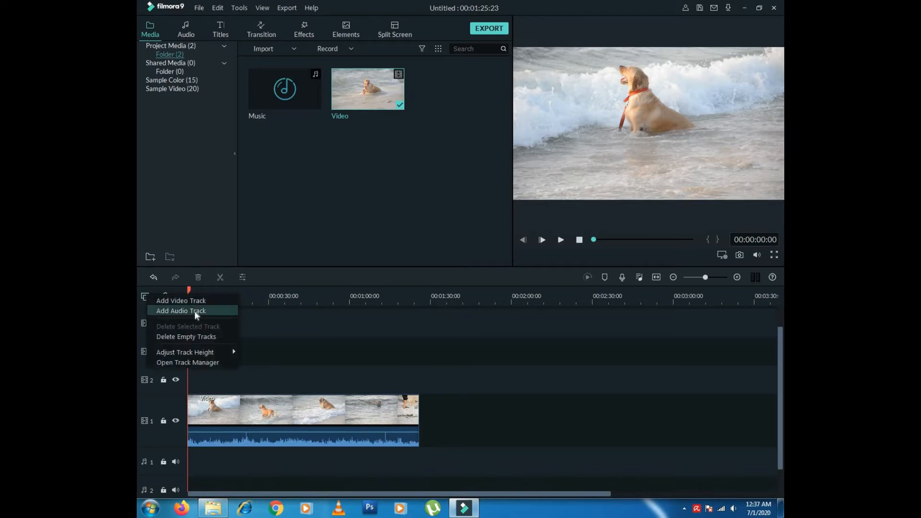
{"action": "left_click", "coordinate": [195, 310]}
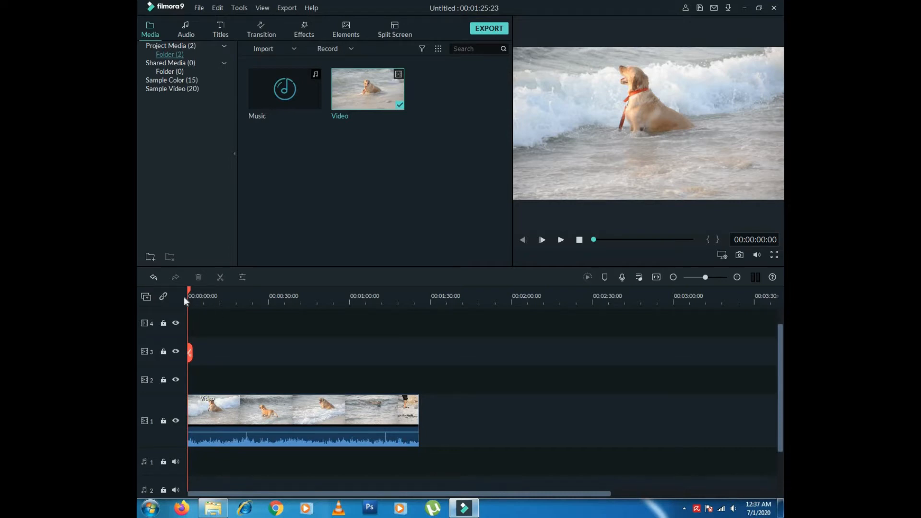
- Reopen the track options menu and dismiss it without changes
{"action": "left_click", "coordinate": [146, 297]}
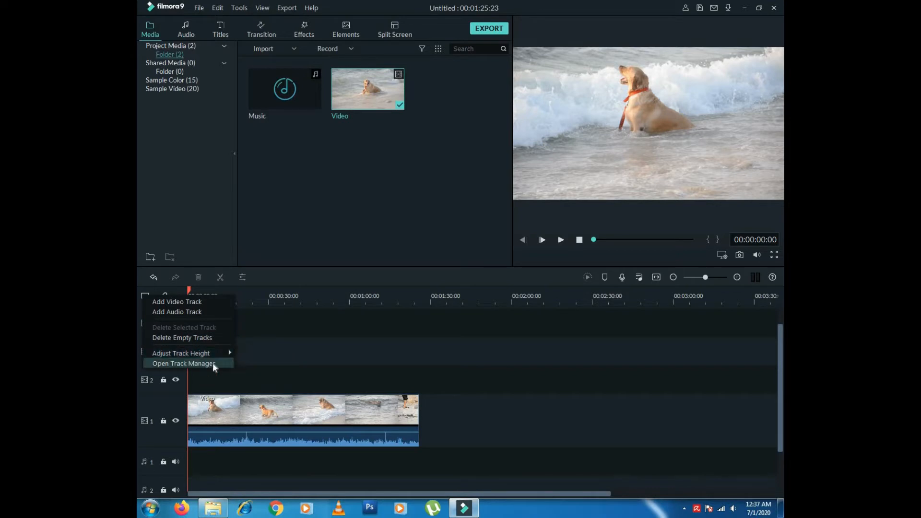
{"action": "left_click", "coordinate": [260, 341]}
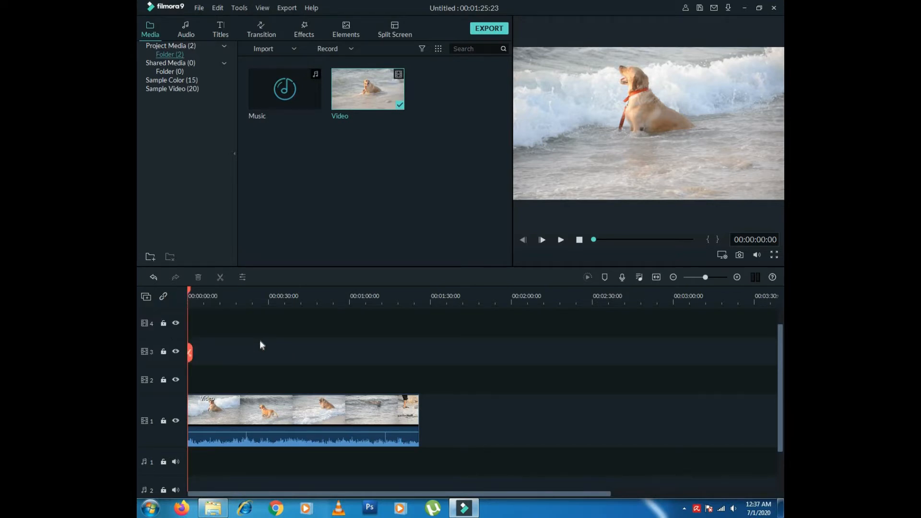
{"action": "left_click_drag", "start_coordinate": [783, 359], "coordinate": [783, 341]}
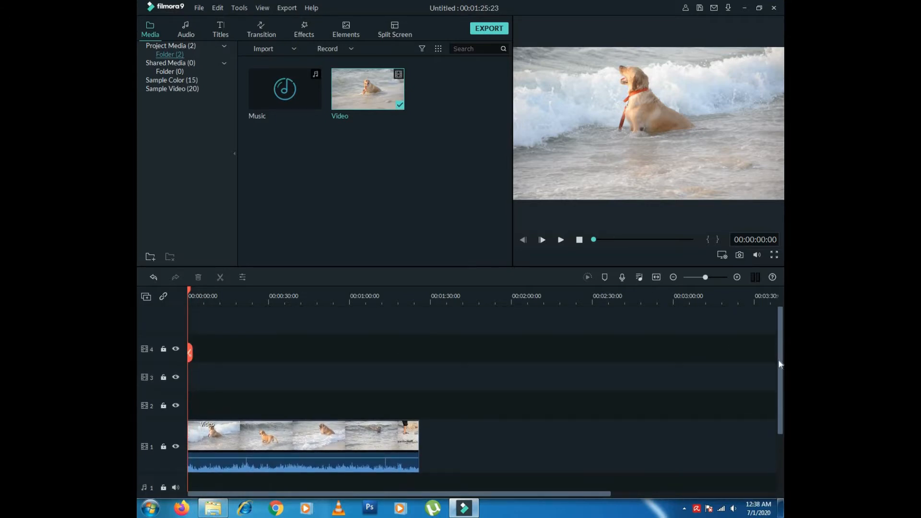
- Drag the beach-dog clip from video track 1 up onto video track 4
{"action": "left_click_drag", "start_coordinate": [781, 353], "coordinate": [759, 399]}
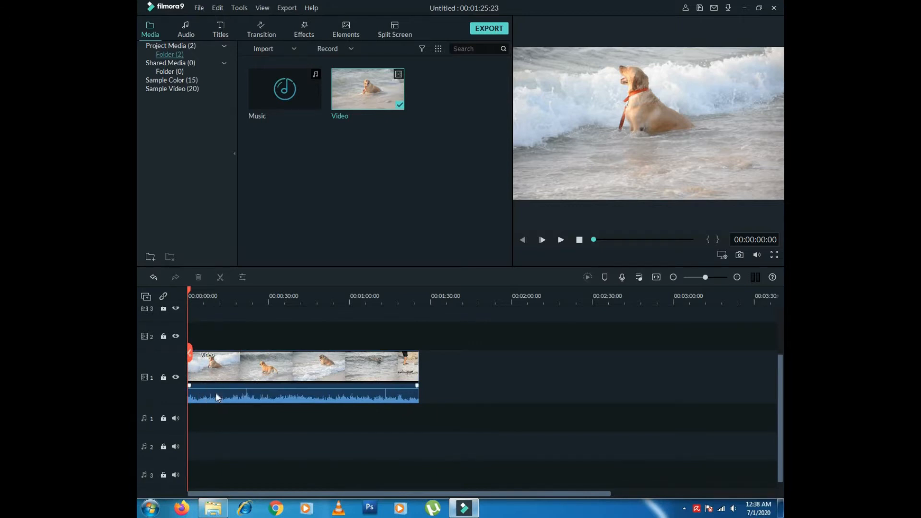
{"action": "mouse_move", "coordinate": [204, 395]}
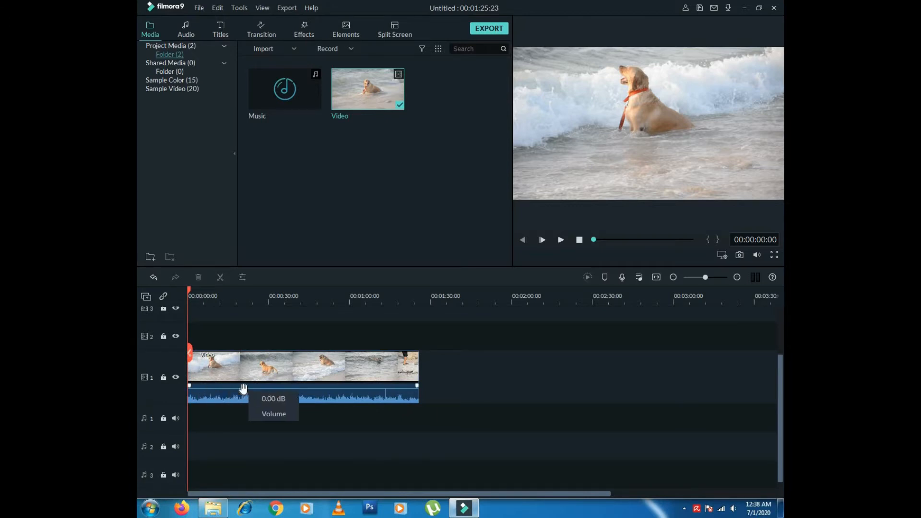
{"action": "left_click", "coordinate": [260, 373]}
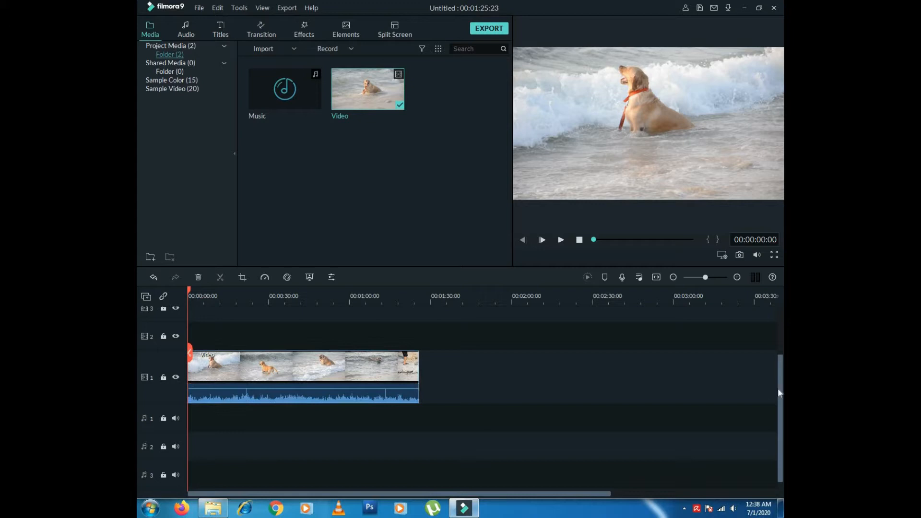
{"action": "left_click_drag", "start_coordinate": [780, 391], "coordinate": [775, 350]}
{"action": "left_click_drag", "start_coordinate": [264, 425], "coordinate": [260, 340]}
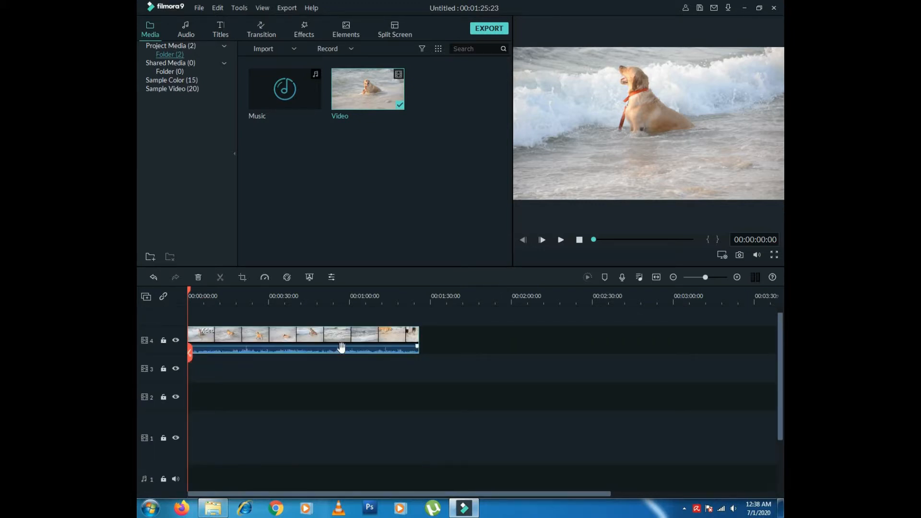
- Detach the clip's audio, mute audio track 1, and start the timeline preview
{"action": "right_click", "coordinate": [294, 341]}
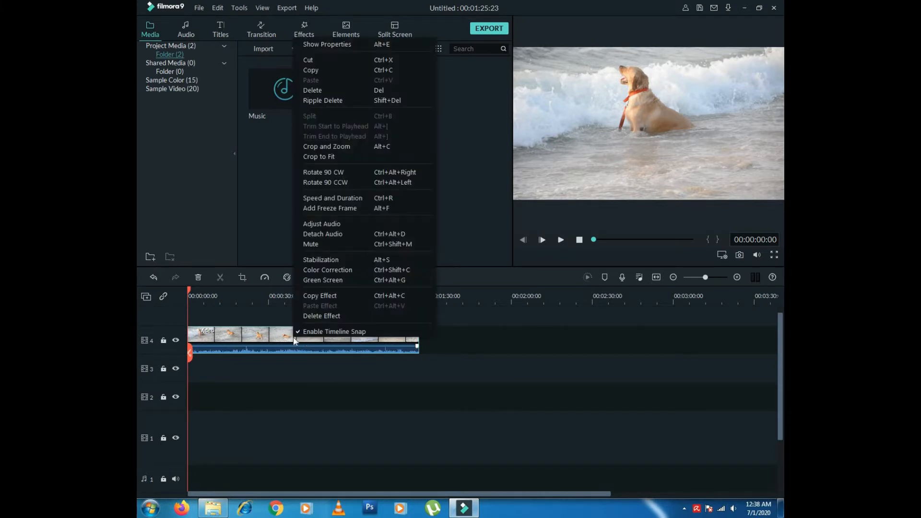
{"action": "left_click", "coordinate": [338, 235]}
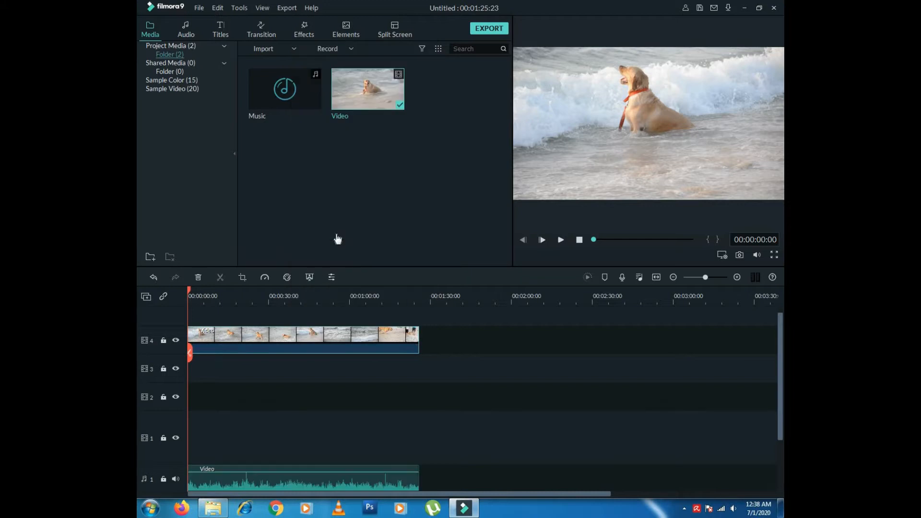
{"action": "scroll", "coordinate": [778, 374], "scroll_direction": "down", "scroll_amount": 3}
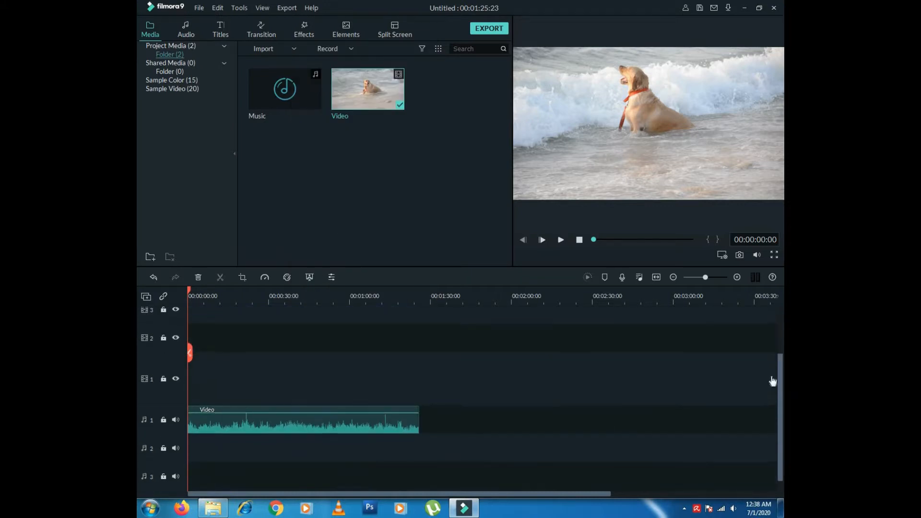
{"action": "left_click", "coordinate": [777, 400]}
{"action": "scroll", "coordinate": [782, 403], "scroll_direction": "up", "scroll_amount": 3}
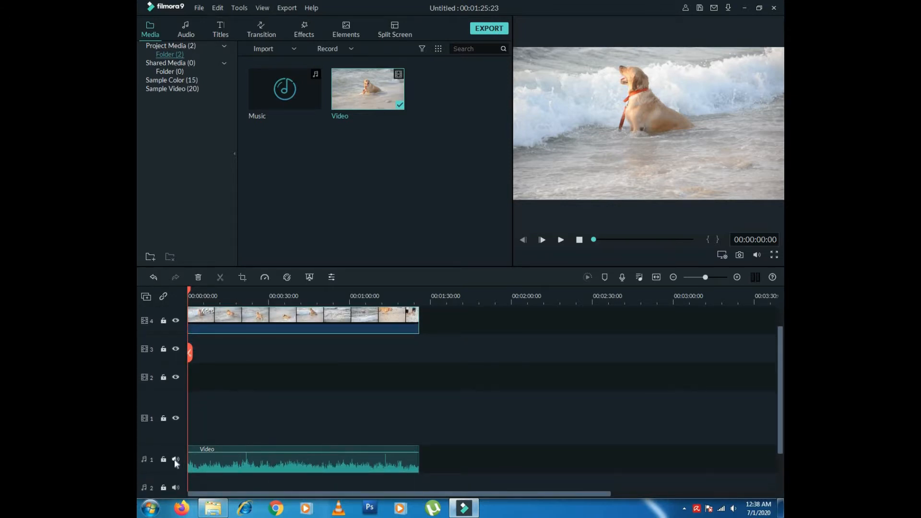
{"action": "left_click", "coordinate": [175, 460]}
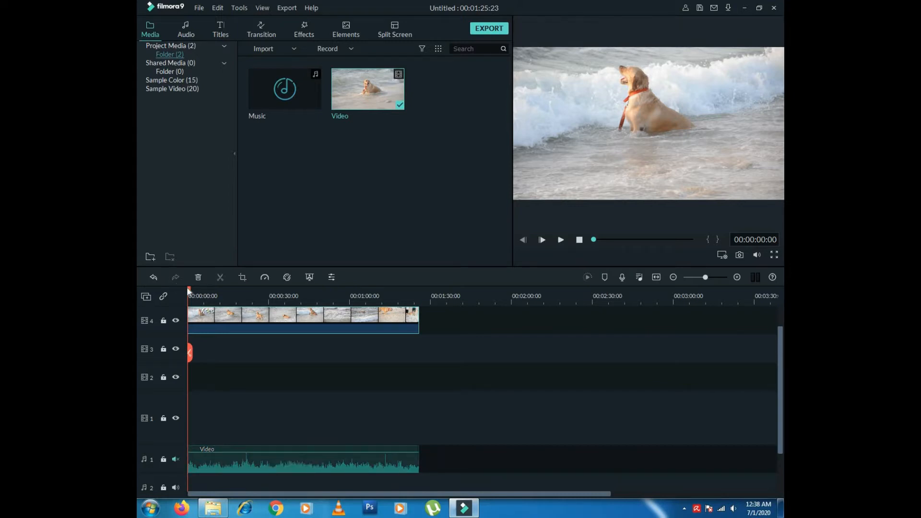
{"action": "left_click", "coordinate": [561, 241]}
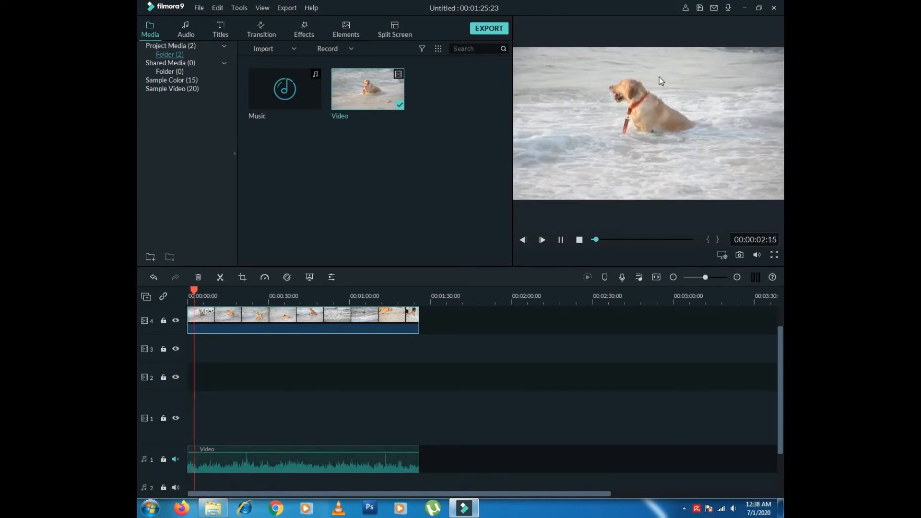
- Pause at 00:00:04:20, unmute audio track 1, then replay and pause at 00:00:08:08
{"action": "left_click", "coordinate": [560, 240]}
{"action": "left_click", "coordinate": [175, 459]}
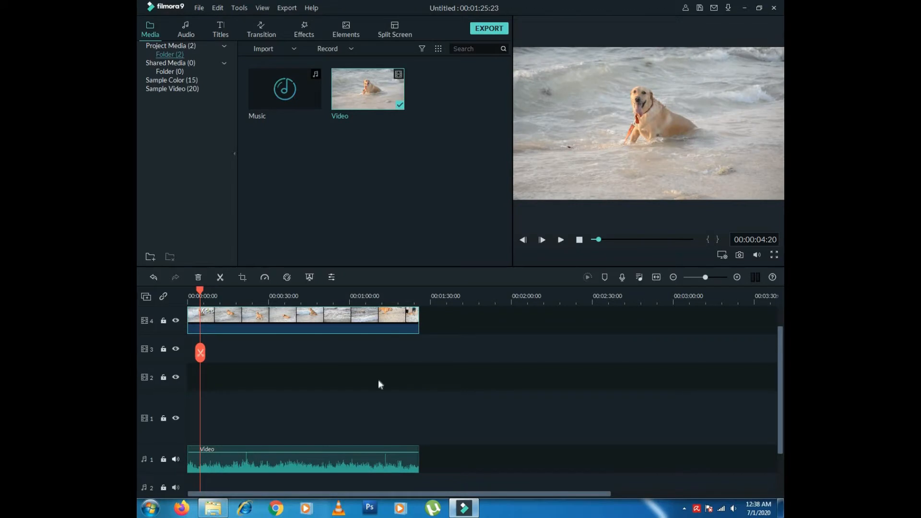
{"action": "left_click", "coordinate": [561, 241]}
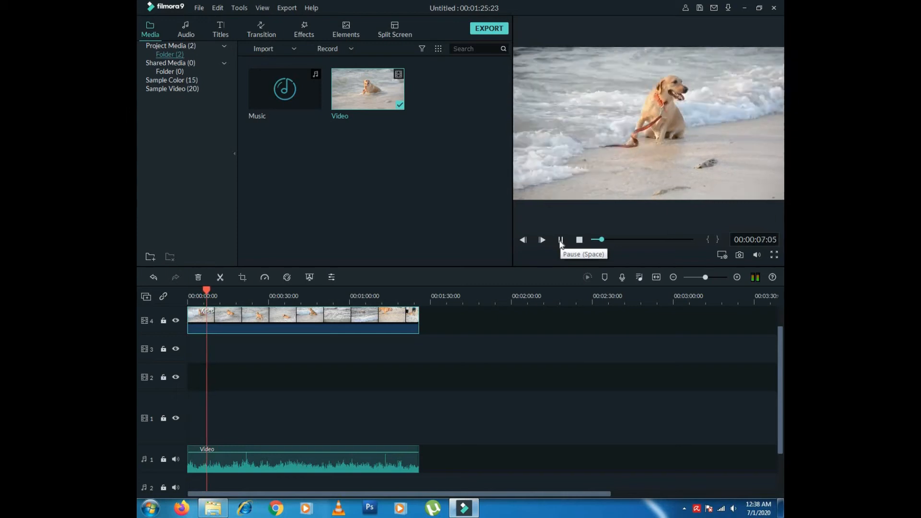
{"action": "left_click", "coordinate": [561, 241]}
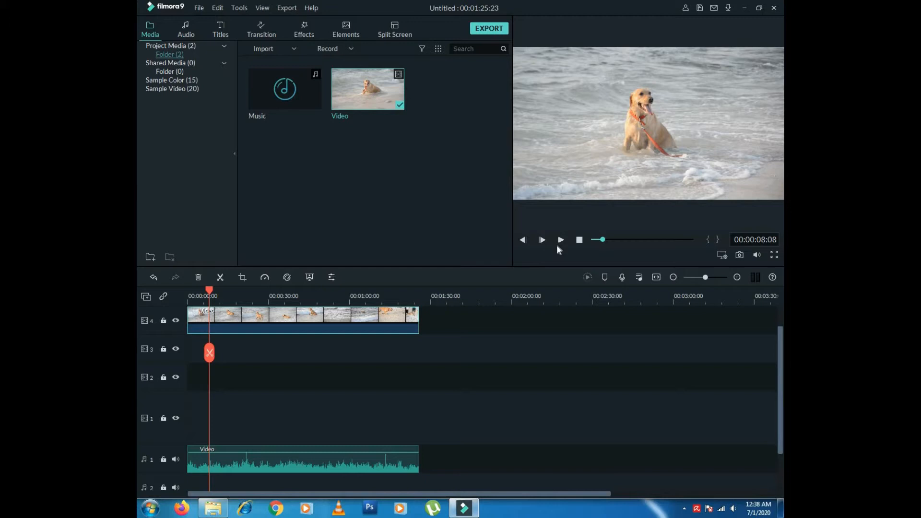
- Open the detached audio clip's settings, adjust its volume, and browse the equalizer presets
{"action": "double_click", "coordinate": [238, 460]}
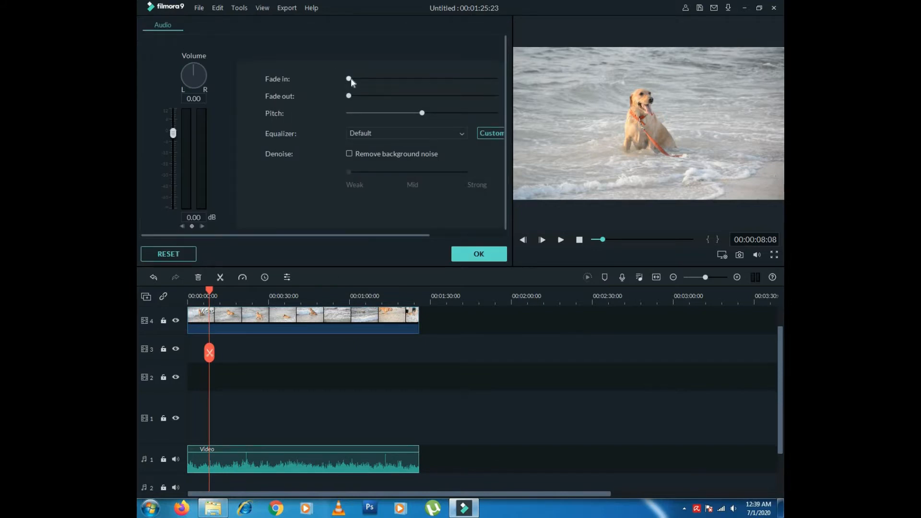
{"action": "mouse_move", "coordinate": [172, 139]}
{"action": "left_mouse_down"}
{"action": "mouse_move", "coordinate": [173, 153]}
{"action": "mouse_move", "coordinate": [172, 136]}
{"action": "left_mouse_up"}
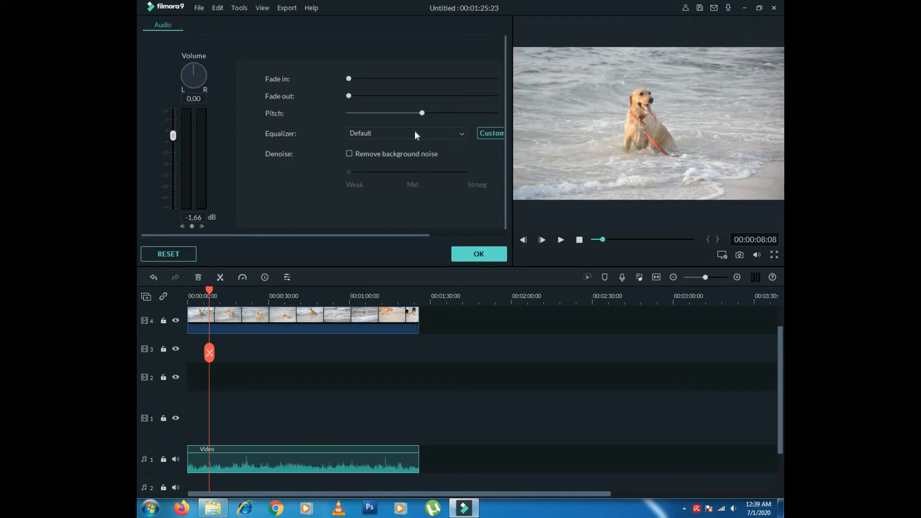
{"action": "left_click", "coordinate": [379, 133]}
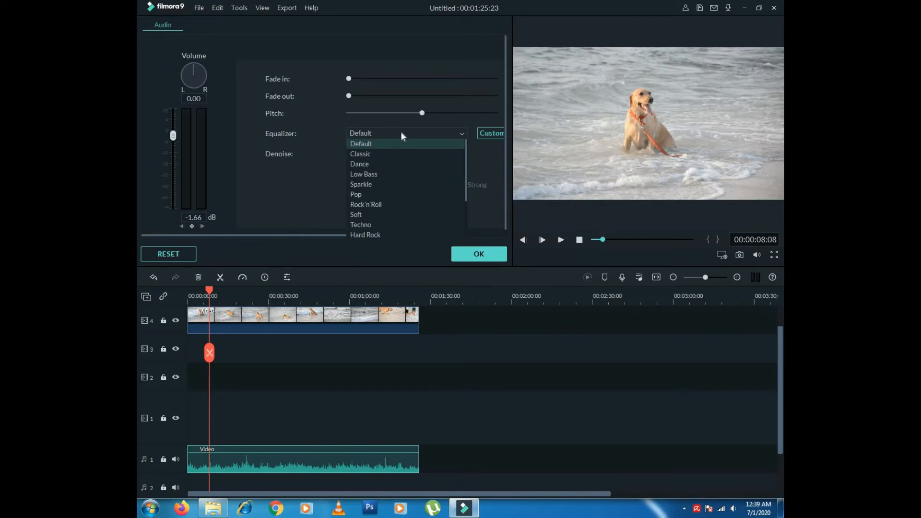
{"action": "mouse_move", "coordinate": [468, 146]}
{"action": "left_mouse_down"}
{"action": "mouse_move", "coordinate": [464, 205]}
{"action": "mouse_move", "coordinate": [472, 151]}
{"action": "left_mouse_up"}
{"action": "left_click", "coordinate": [463, 134]}
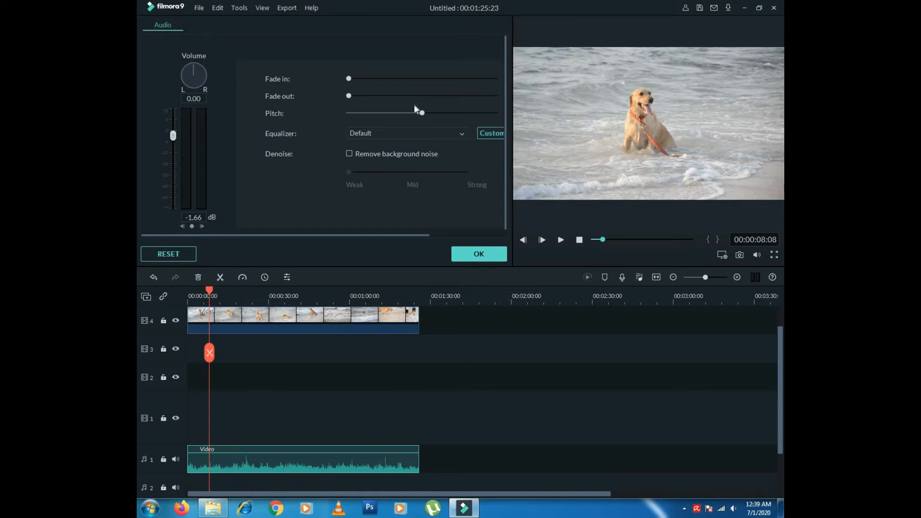
- Keep the Default equalizer, cancel the Customize bands, and close the audio settings with OK
{"action": "left_click", "coordinate": [448, 135]}
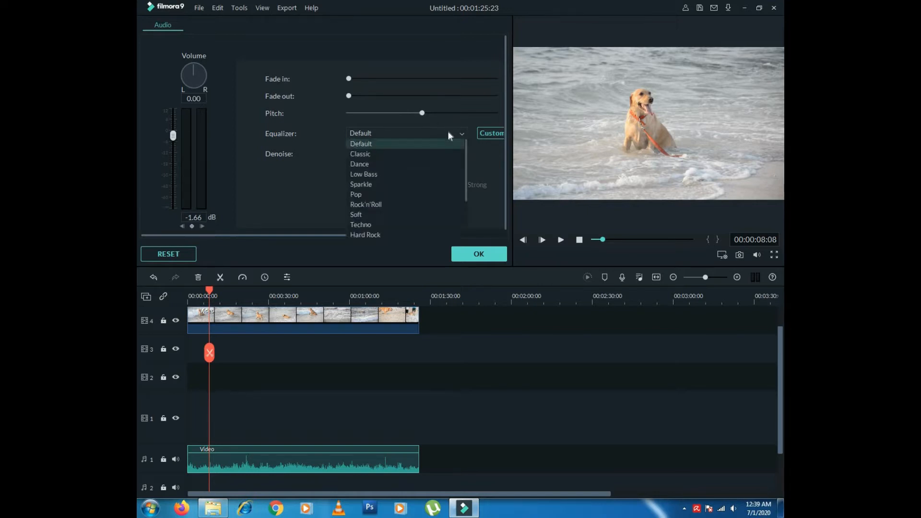
{"action": "left_click", "coordinate": [449, 135]}
{"action": "left_click_drag", "start_coordinate": [426, 234], "coordinate": [447, 234]}
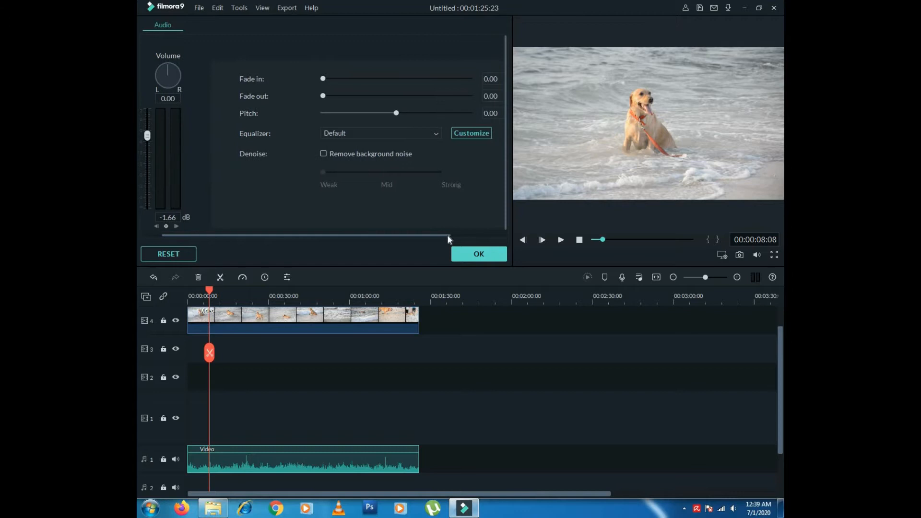
{"action": "left_click", "coordinate": [471, 134]}
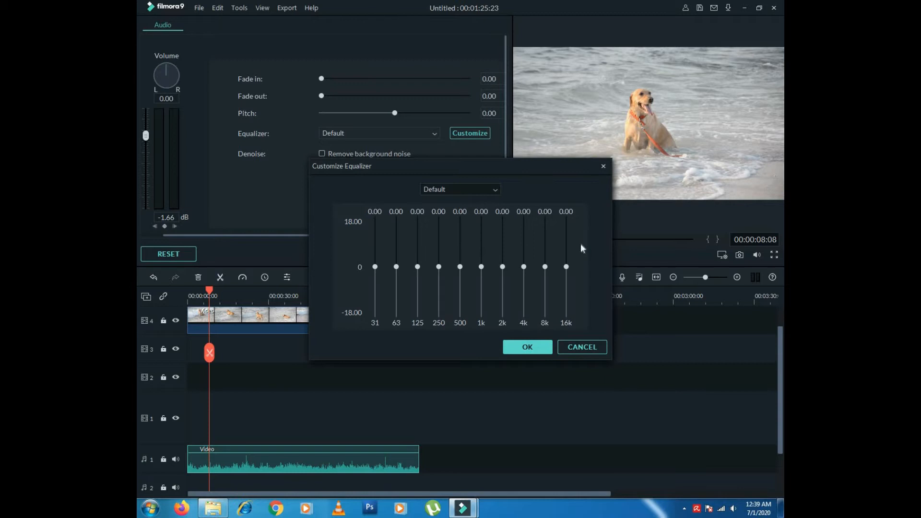
{"action": "left_click", "coordinate": [582, 347]}
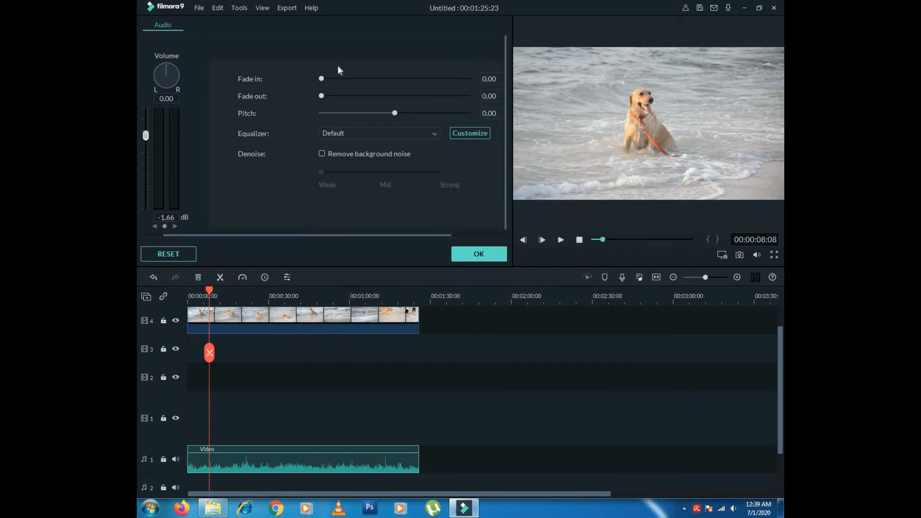
{"action": "left_click", "coordinate": [366, 295]}
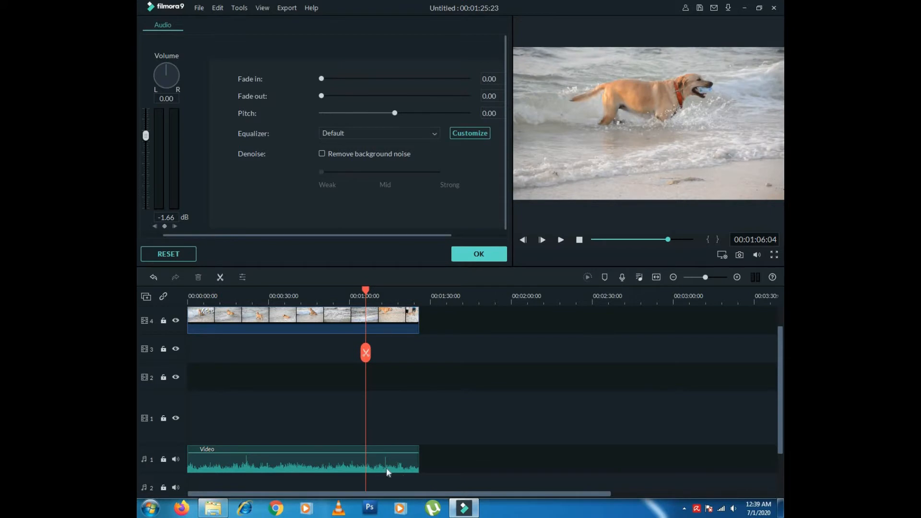
{"action": "left_click", "coordinate": [479, 254]}
- Drag the Music file from the media library onto audio track 2
{"action": "left_click", "coordinate": [341, 295]}
{"action": "left_click", "coordinate": [343, 294]}
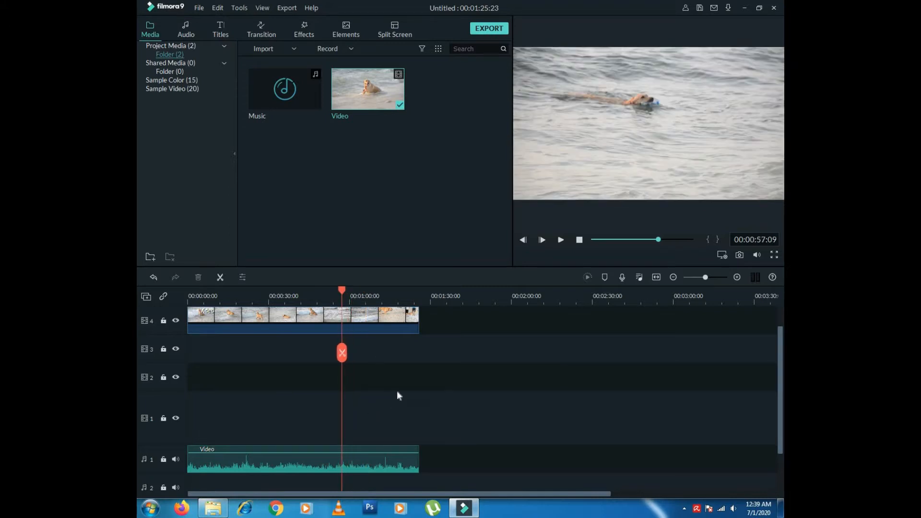
{"action": "mouse_move", "coordinate": [288, 99]}
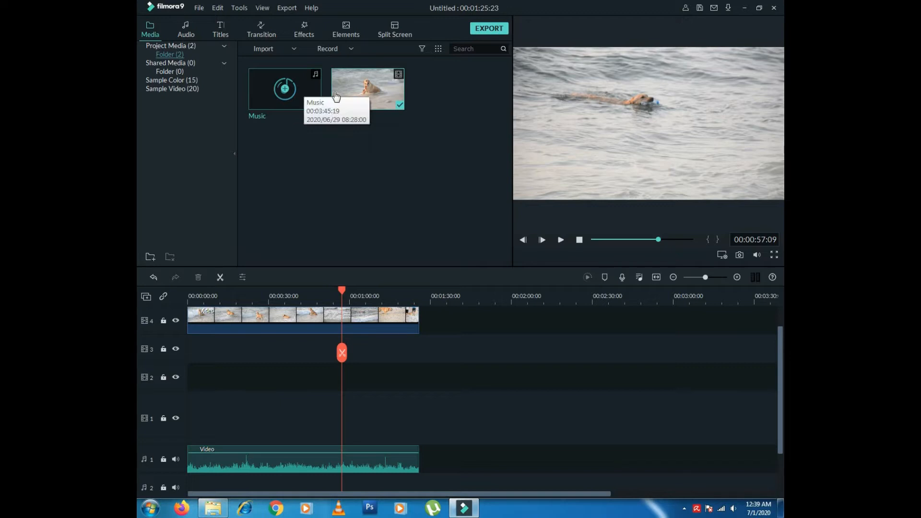
{"action": "scroll", "coordinate": [778, 419], "scroll_direction": "down", "scroll_amount": 2}
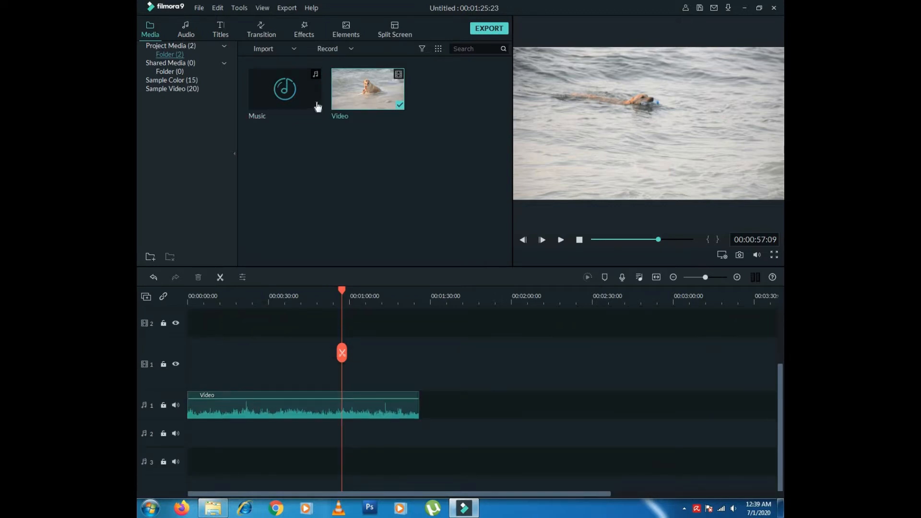
{"action": "left_click", "coordinate": [297, 96]}
{"action": "left_click", "coordinate": [307, 409]}
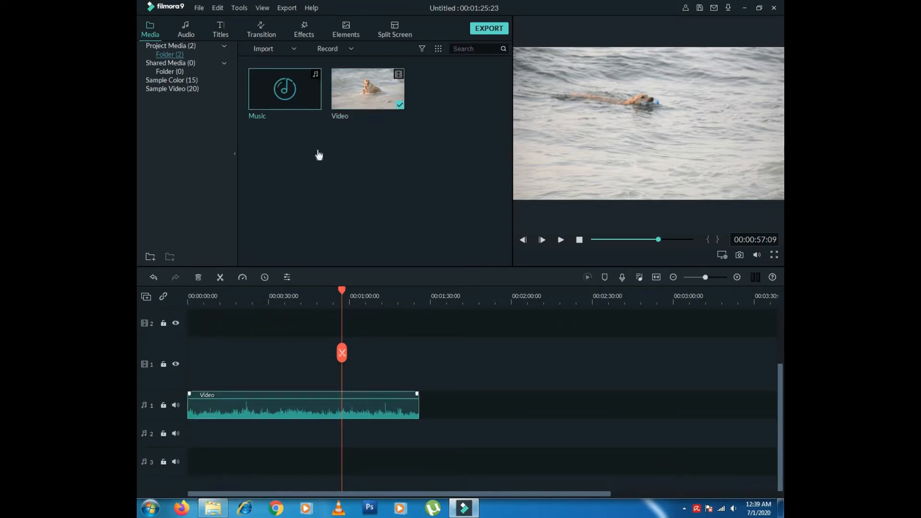
{"action": "left_click_drag", "start_coordinate": [311, 99], "coordinate": [183, 443]}
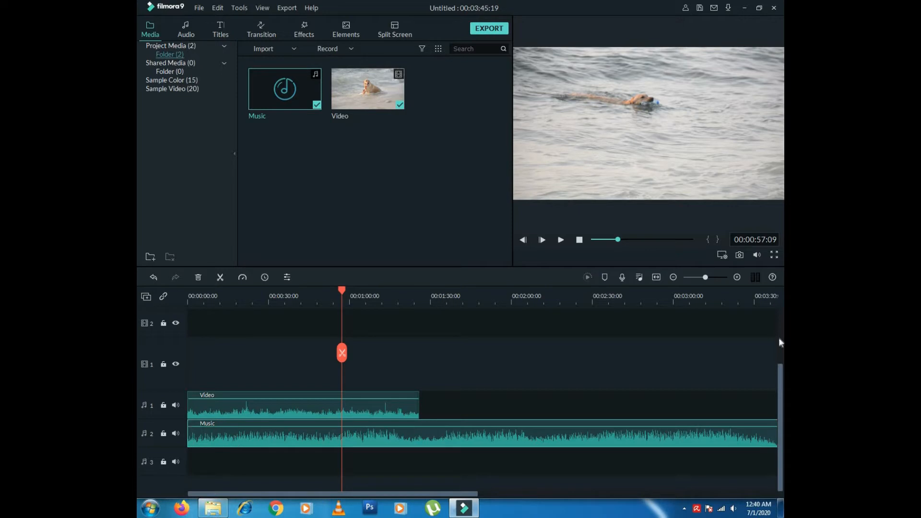
{"action": "scroll", "coordinate": [784, 334], "scroll_direction": "up", "scroll_amount": 1}
- Preview from about 0:55, then select and delete the dog clip's audio on audio track 1
{"action": "scroll", "coordinate": [784, 334], "scroll_direction": "up", "scroll_amount": 3}
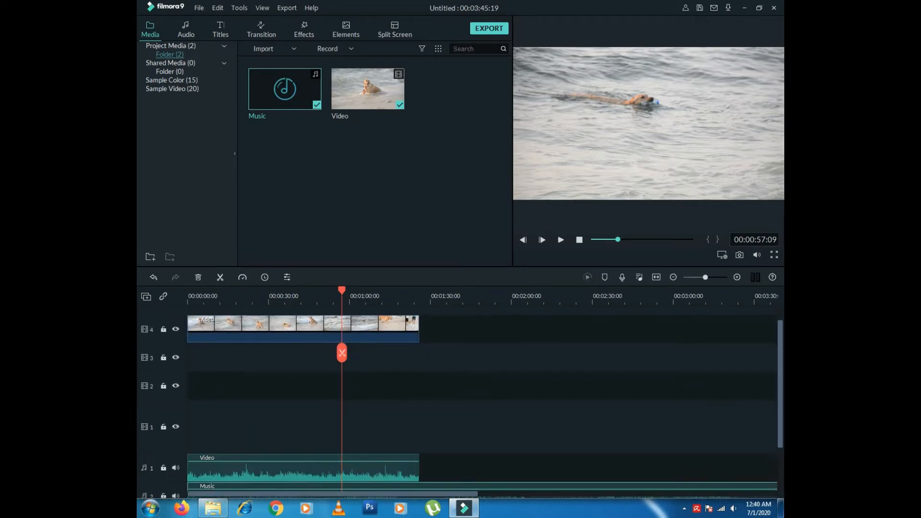
{"action": "left_click_drag", "start_coordinate": [359, 294], "coordinate": [419, 295]}
{"action": "left_click", "coordinate": [352, 475]}
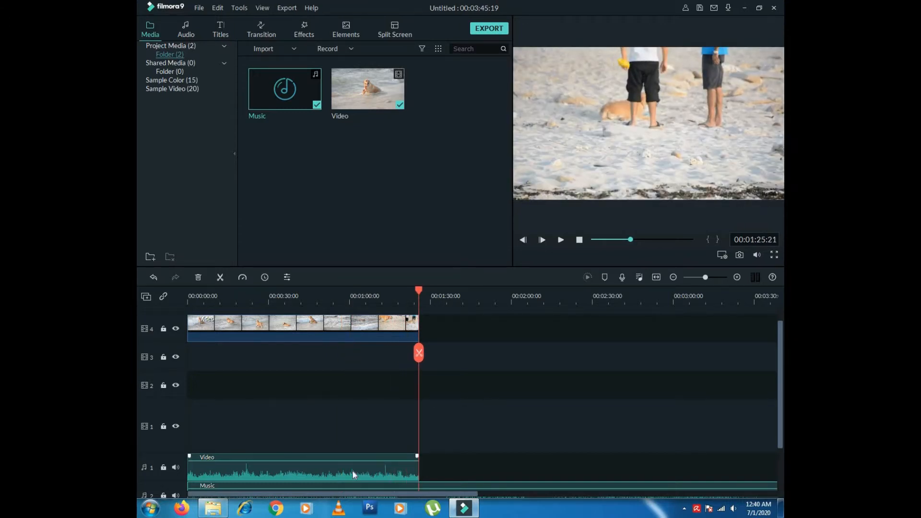
{"action": "scroll", "coordinate": [780, 384], "scroll_direction": "down", "scroll_amount": 2}
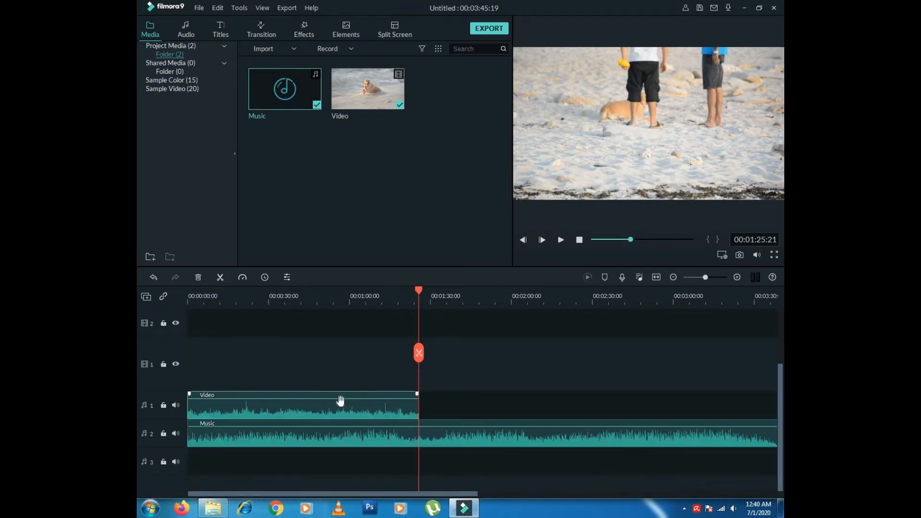
{"action": "key", "text": "Delete"}
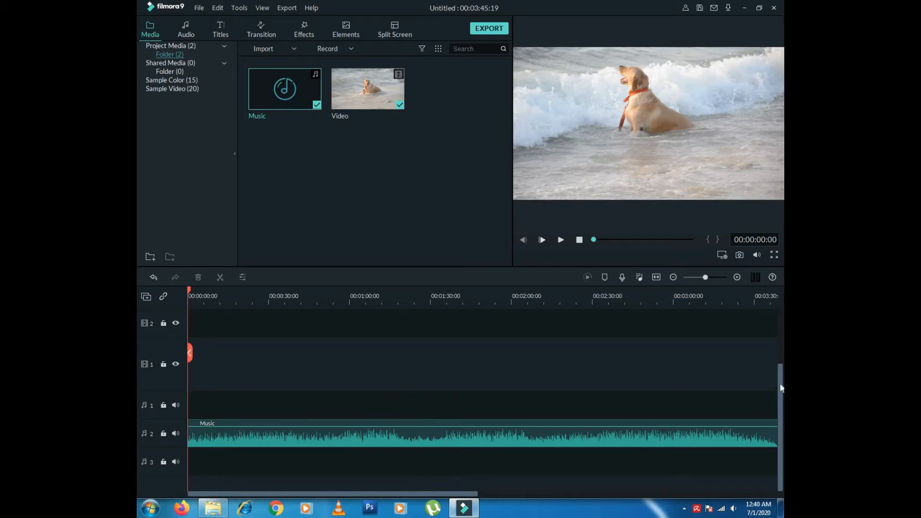
{"action": "scroll", "coordinate": [780, 391], "scroll_direction": "up", "scroll_amount": 2}
{"action": "scroll", "coordinate": [601, 335], "scroll_direction": "up", "scroll_amount": 1}
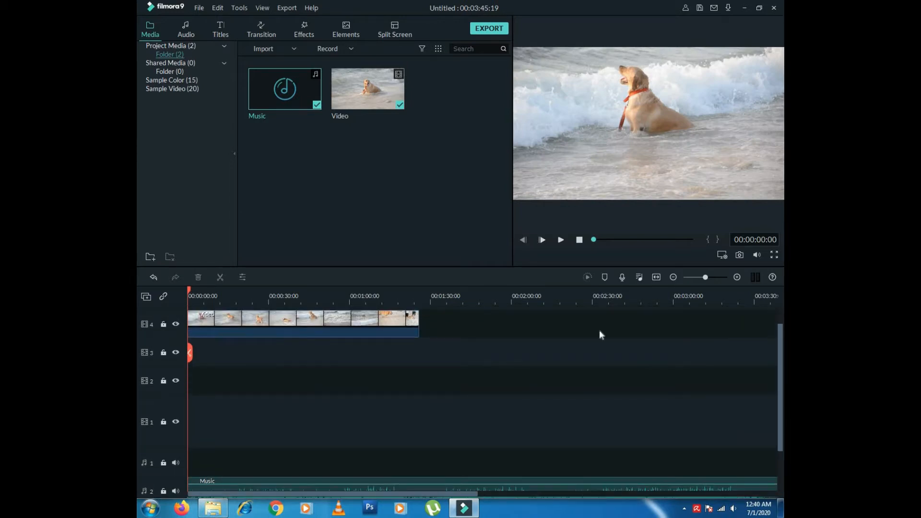
- Play the timeline, raise the preview volume, and replay from the start to about 7 seconds
{"action": "left_click", "coordinate": [561, 240]}
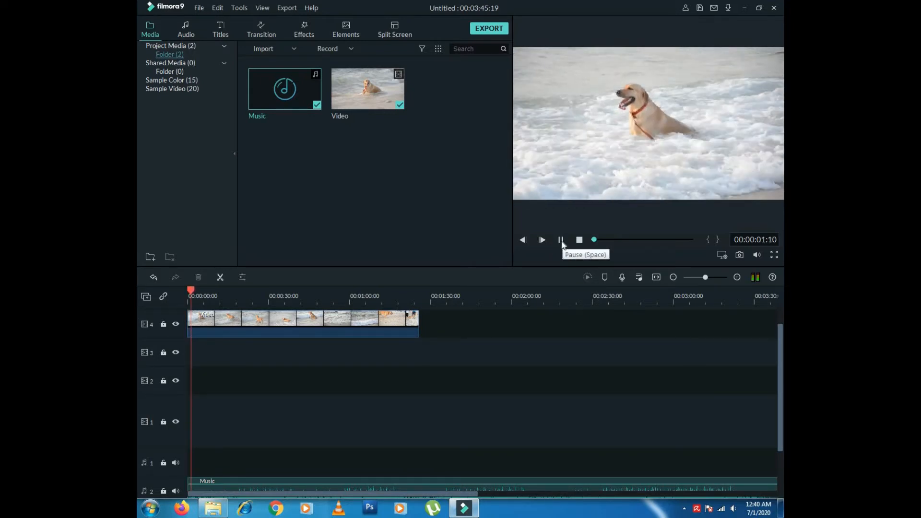
{"action": "left_click", "coordinate": [561, 239]}
{"action": "mouse_move", "coordinate": [758, 251]}
{"action": "left_click_drag", "start_coordinate": [759, 242], "coordinate": [758, 226]}
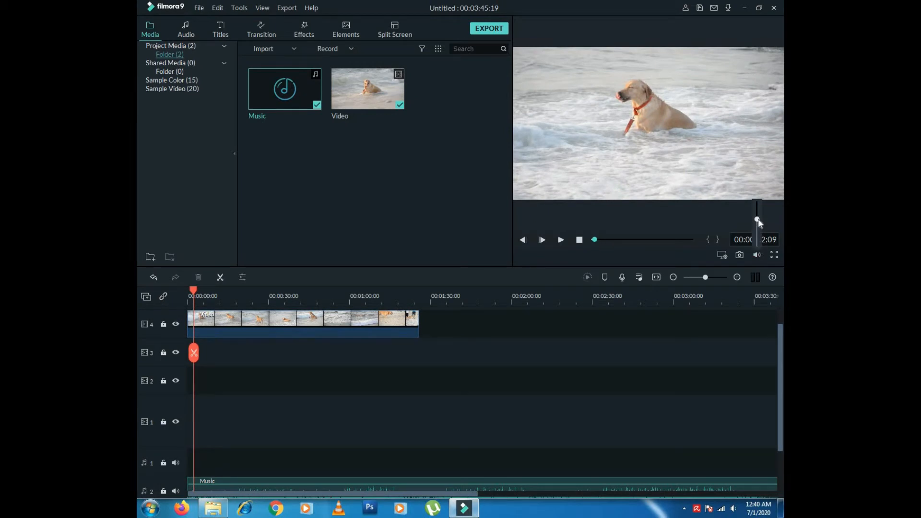
{"action": "left_click_drag", "start_coordinate": [596, 243], "coordinate": [593, 240]}
{"action": "left_click", "coordinate": [561, 240]}
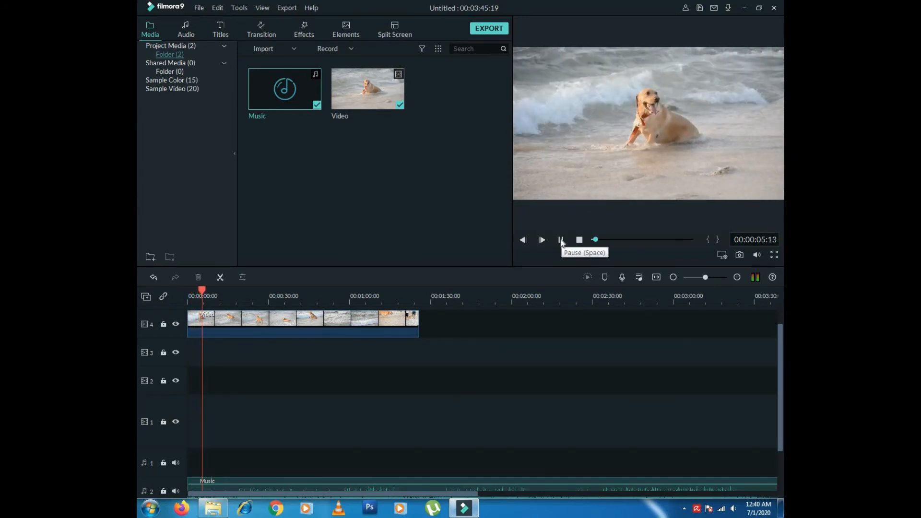
{"action": "left_click", "coordinate": [561, 241]}
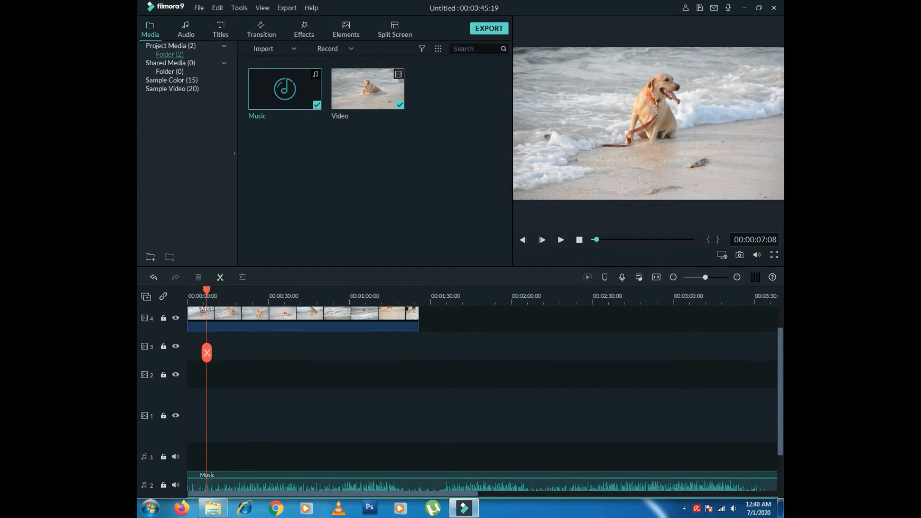
- Jump to about 1:24, play past the clip's end, and drag the playhead back to about 1:25
{"action": "left_click_drag", "start_coordinate": [782, 366], "coordinate": [783, 375]}
{"action": "scroll", "coordinate": [644, 351], "scroll_direction": "up", "scroll_amount": 1}
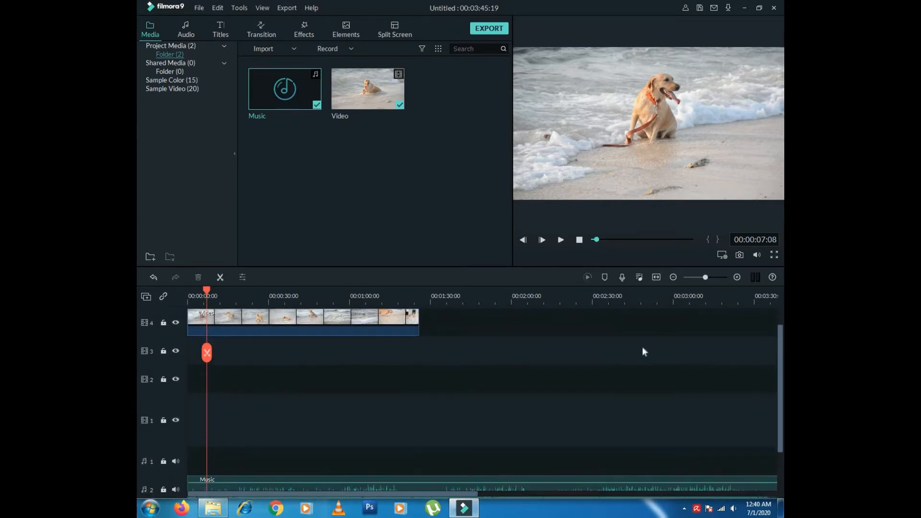
{"action": "left_click", "coordinate": [414, 295]}
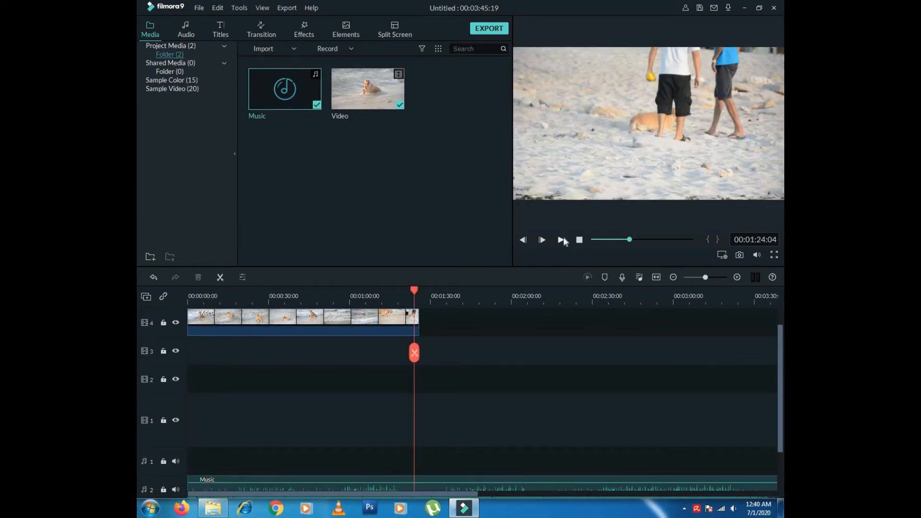
{"action": "left_click", "coordinate": [561, 240]}
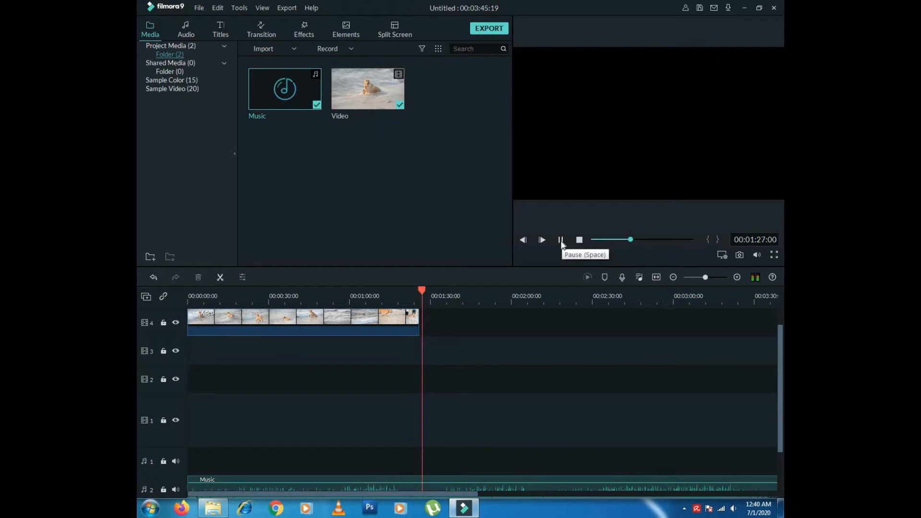
{"action": "left_click", "coordinate": [561, 241]}
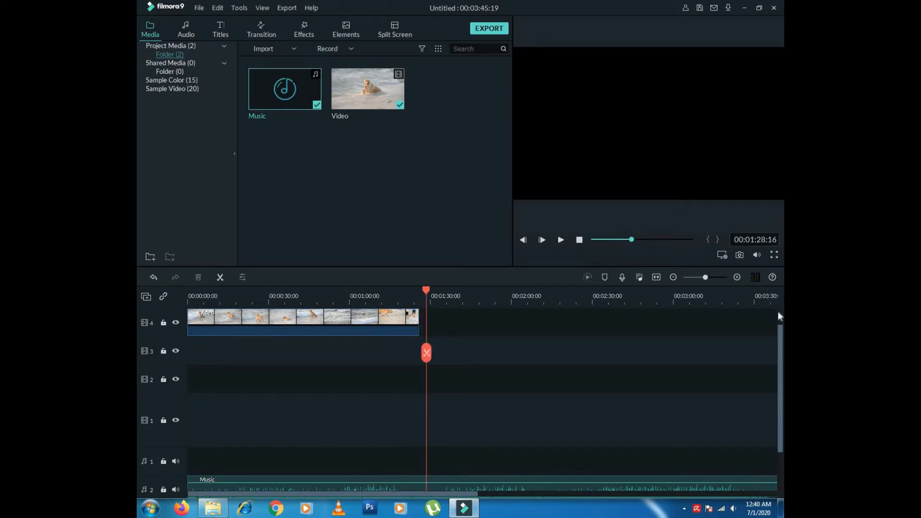
{"action": "scroll", "coordinate": [779, 329], "scroll_direction": "up", "scroll_amount": 2}
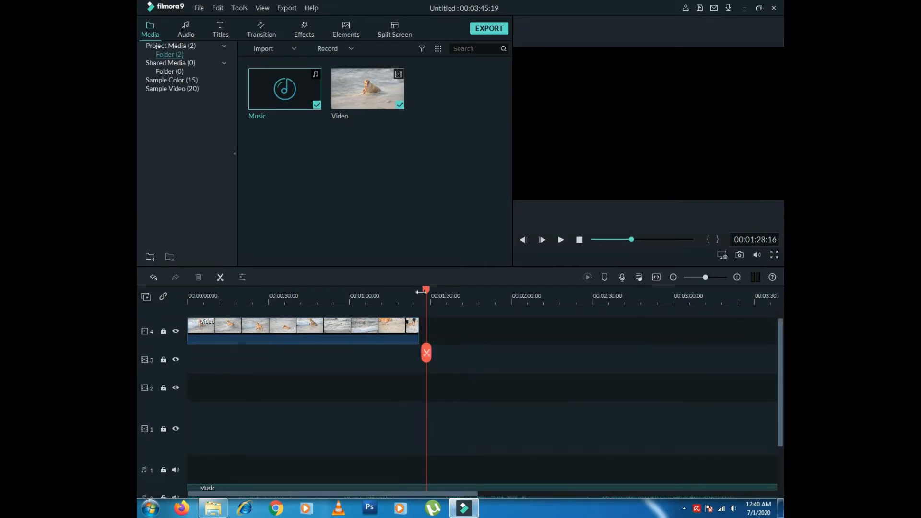
{"action": "left_click_drag", "start_coordinate": [426, 293], "coordinate": [420, 295]}
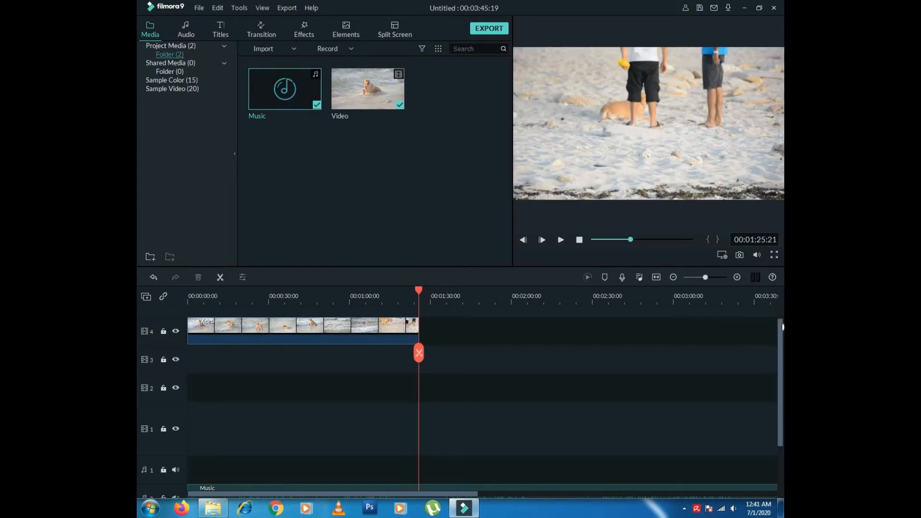
{"action": "left_click_drag", "start_coordinate": [782, 339], "coordinate": [776, 420]}
- Split the Music clip where the video ends at 00:01:25:23 and delete the trailing piece
{"action": "left_click", "coordinate": [460, 437]}
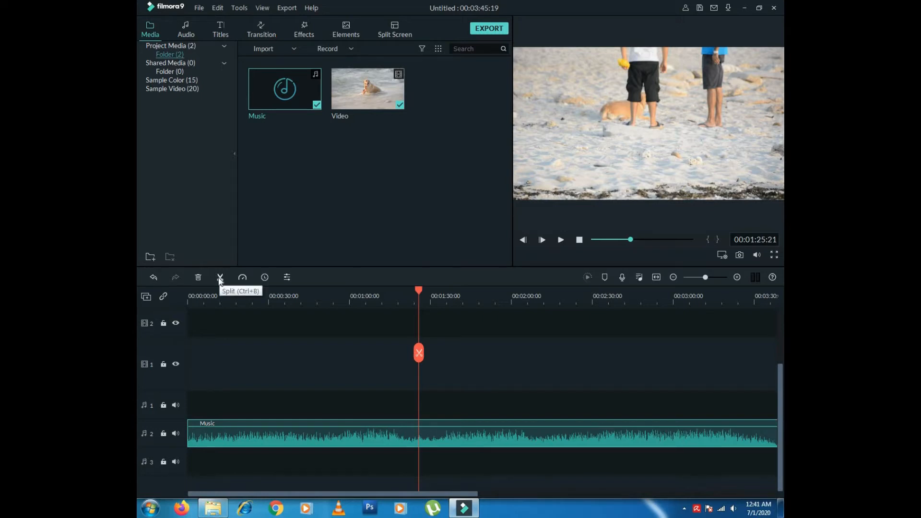
{"action": "left_click", "coordinate": [220, 278]}
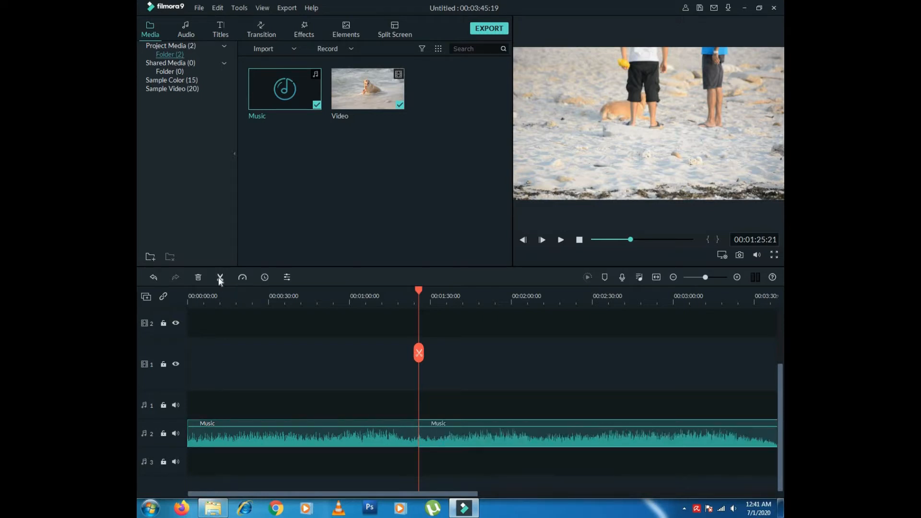
{"action": "mouse_move", "coordinate": [416, 290]}
{"action": "left_mouse_down"}
{"action": "mouse_move", "coordinate": [344, 292]}
{"action": "mouse_move", "coordinate": [420, 292]}
{"action": "left_mouse_up"}
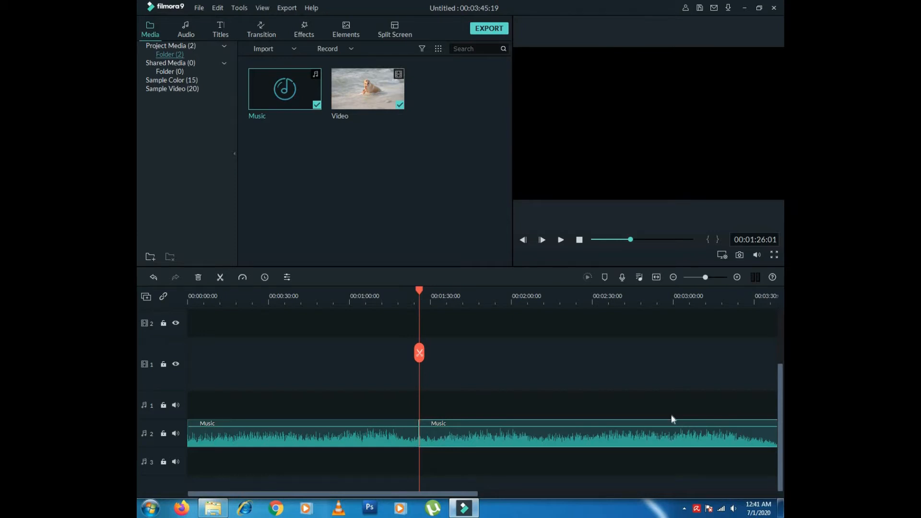
{"action": "scroll", "coordinate": [779, 423], "scroll_direction": "up", "scroll_amount": 3}
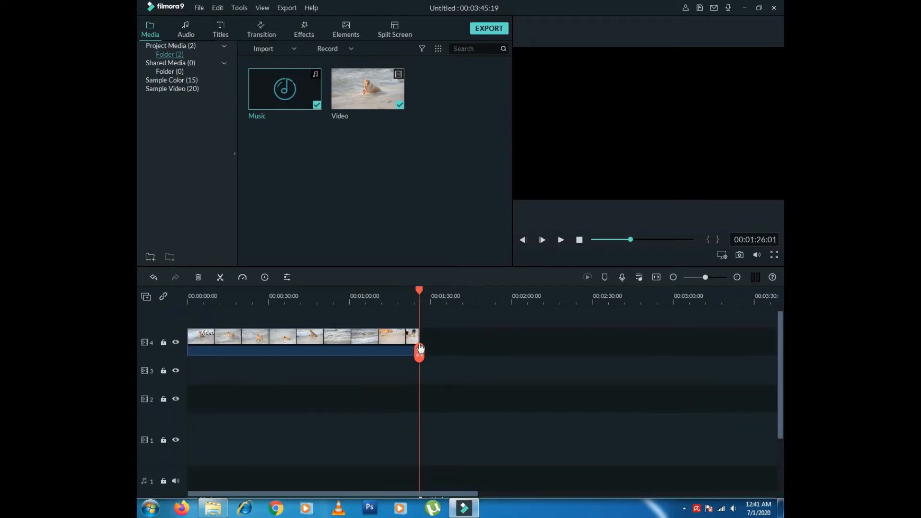
{"action": "left_click_drag", "start_coordinate": [418, 287], "coordinate": [436, 290]}
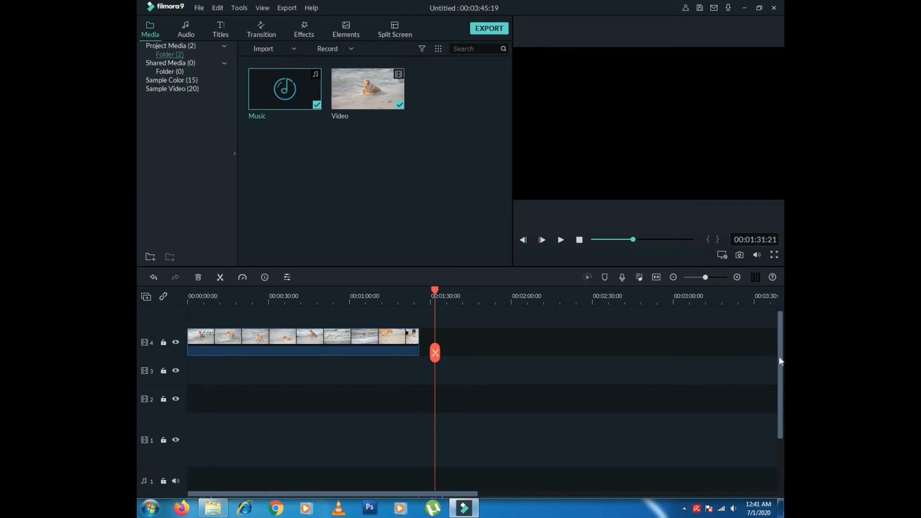
{"action": "scroll", "coordinate": [779, 356], "scroll_direction": "down", "scroll_amount": 3}
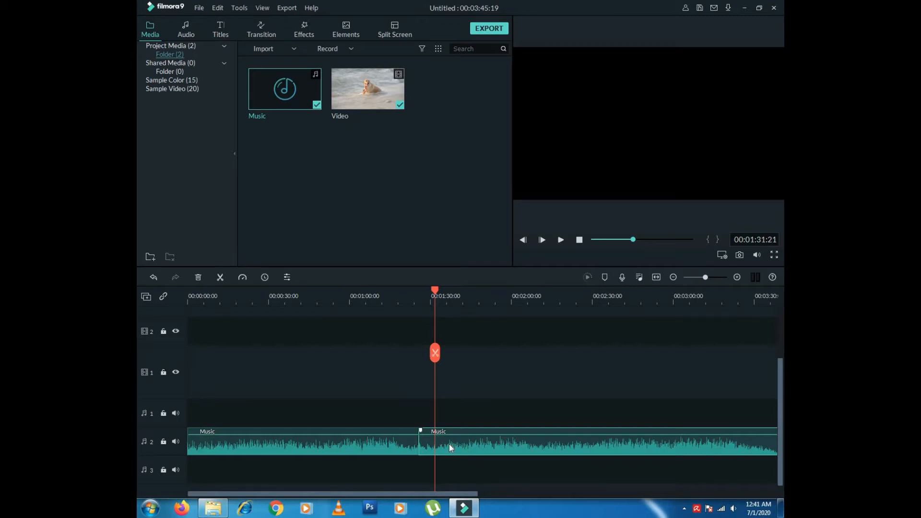
{"action": "key", "text": "Delete"}
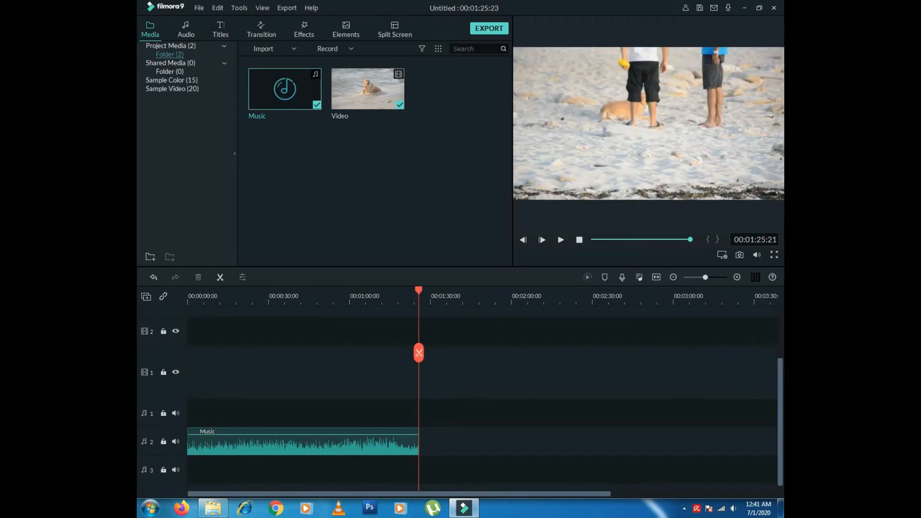
- Delete all empty tracks, leaving one video track and one audio track
{"action": "left_click_drag", "start_coordinate": [782, 387], "coordinate": [780, 329]}
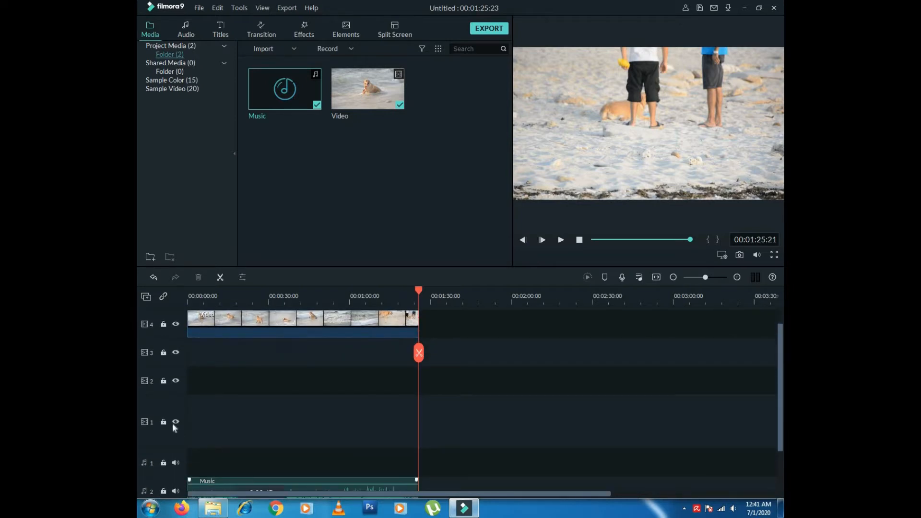
{"action": "left_click", "coordinate": [146, 298]}
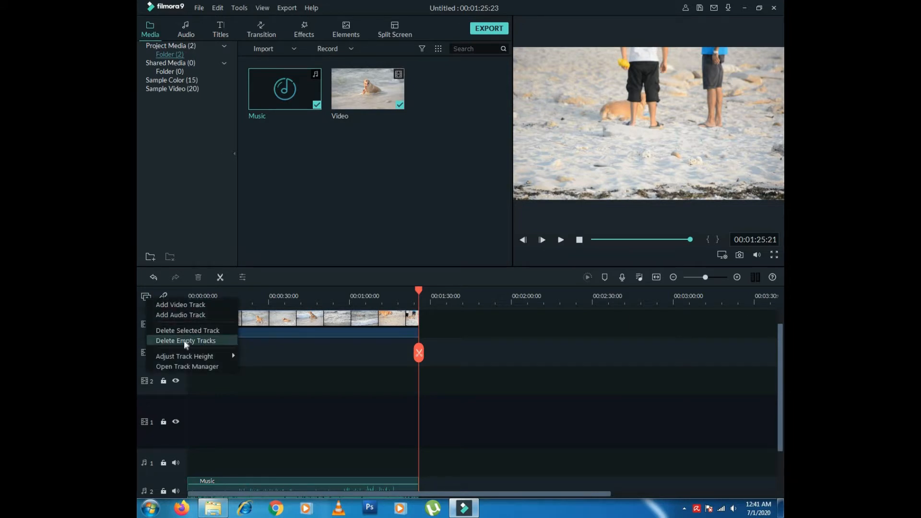
{"action": "left_click", "coordinate": [183, 341]}
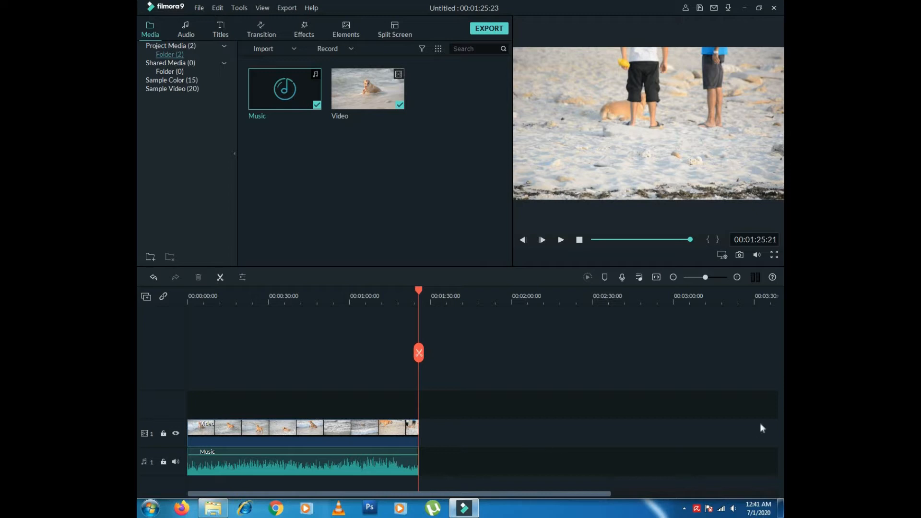
{"action": "left_click", "coordinate": [418, 295]}
{"action": "left_click", "coordinate": [191, 312]}
{"action": "left_click", "coordinate": [561, 239]}
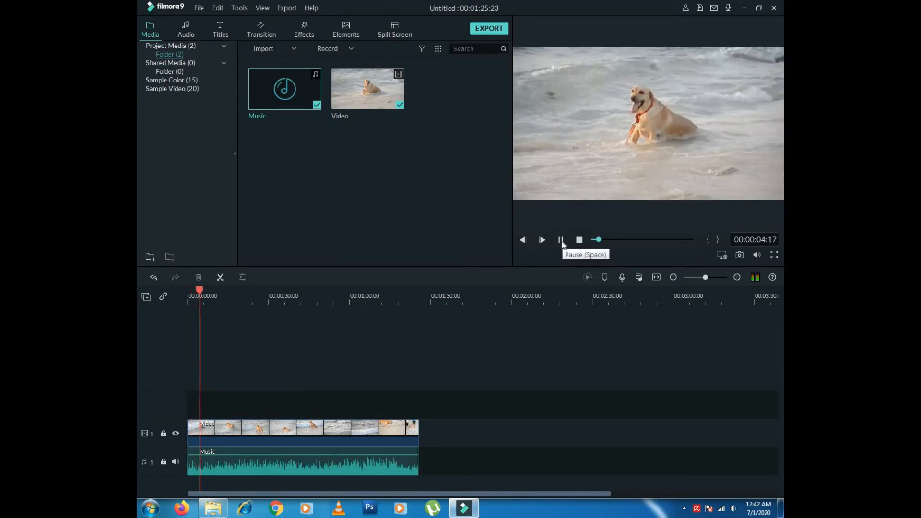
{"action": "left_click", "coordinate": [561, 243]}
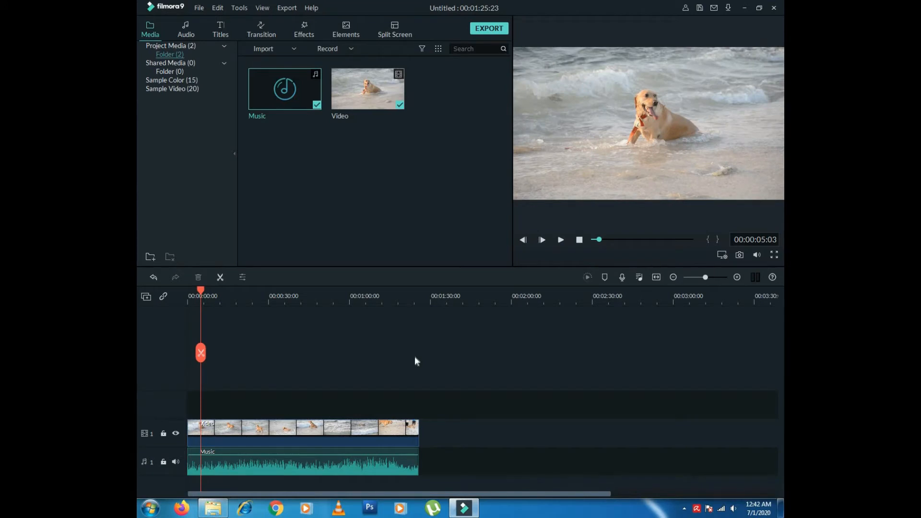
{"action": "left_click", "coordinate": [355, 436]}
{"action": "left_click", "coordinate": [349, 469]}
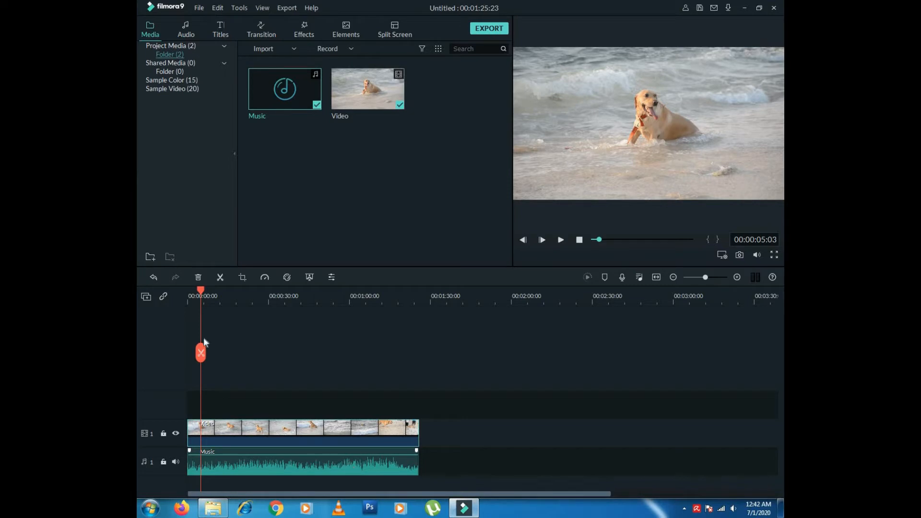
{"action": "left_click_drag", "start_coordinate": [201, 289], "coordinate": [396, 300]}
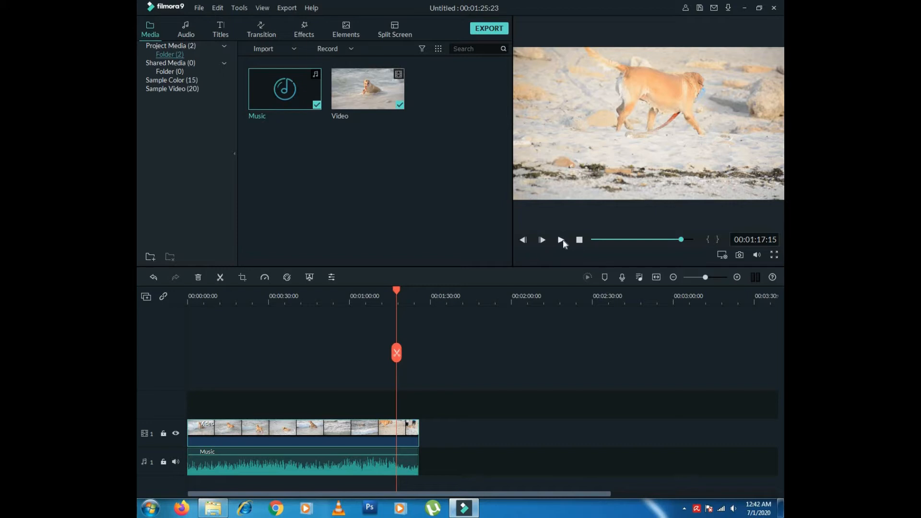
- Give the Music a 17.72 fade-out, preview it from about 1:07, confirm, then undo
{"action": "double_click", "coordinate": [377, 462]}
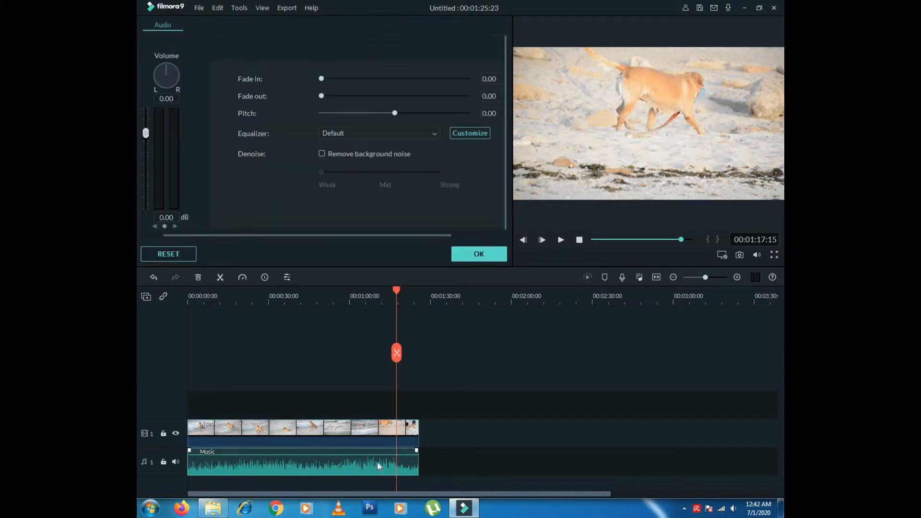
{"action": "left_click_drag", "start_coordinate": [322, 95], "coordinate": [352, 97]}
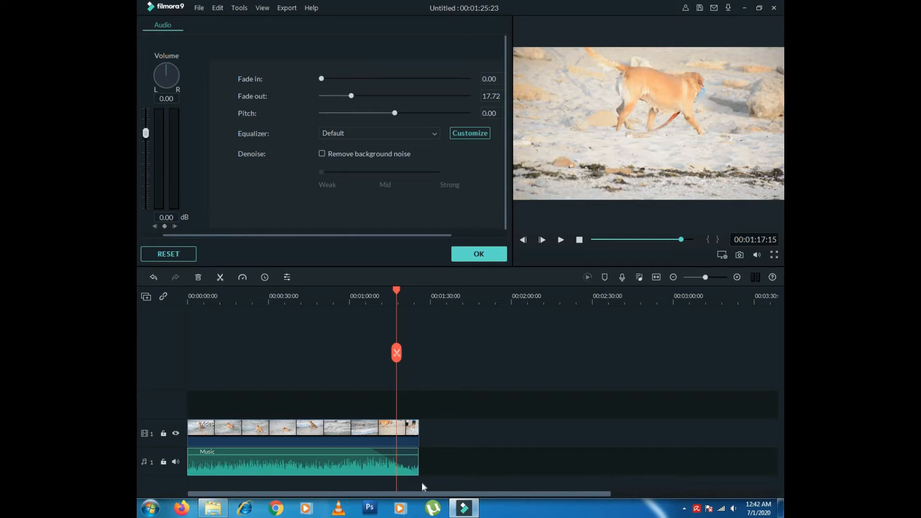
{"action": "left_click_drag", "start_coordinate": [394, 291], "coordinate": [371, 296]}
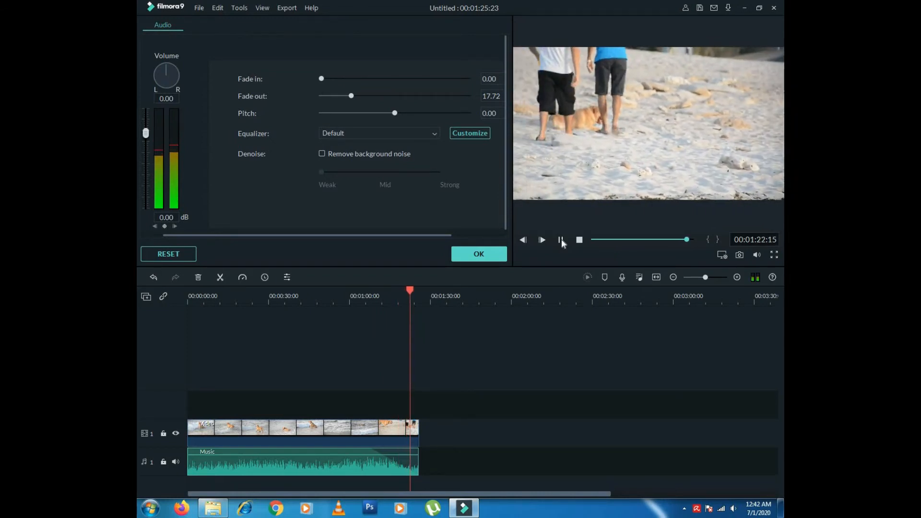
{"action": "left_click", "coordinate": [479, 254]}
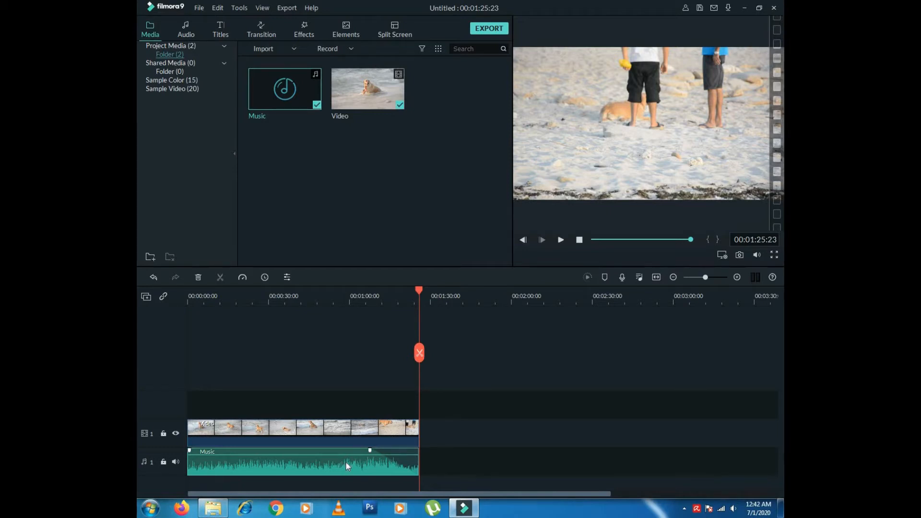
{"action": "key", "text": "ctrl+z"}
- Replace the old clip with the Video clip at the timeline start and play to about 7 seconds
{"action": "left_click", "coordinate": [330, 433]}
{"action": "key", "text": "Delete"}
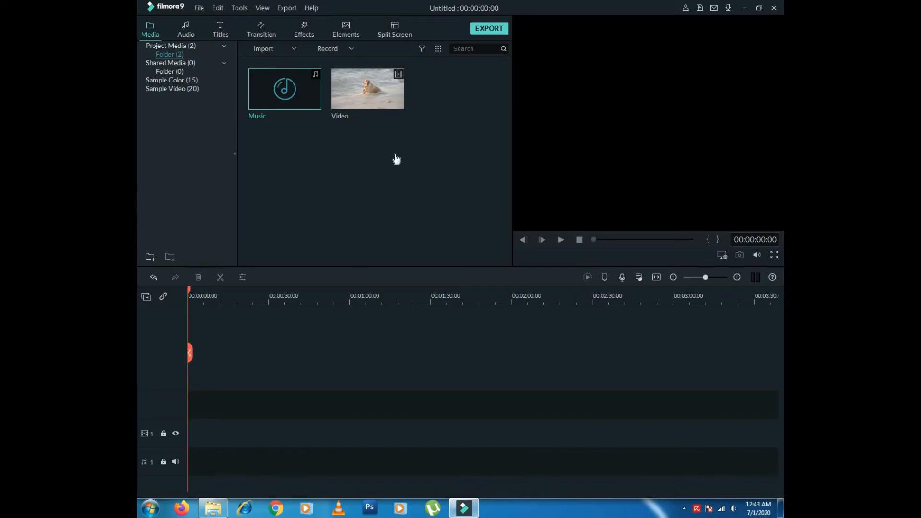
{"action": "left_click_drag", "start_coordinate": [396, 98], "coordinate": [193, 399]}
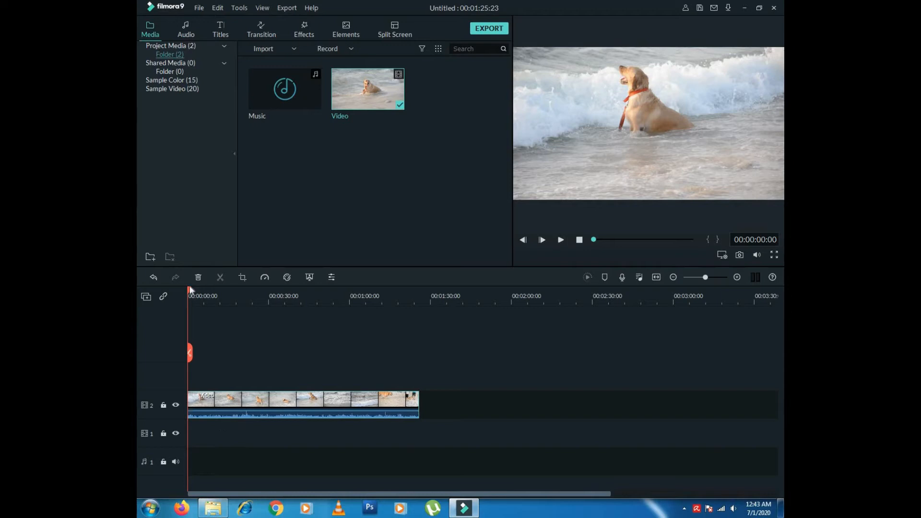
{"action": "left_click", "coordinate": [562, 241]}
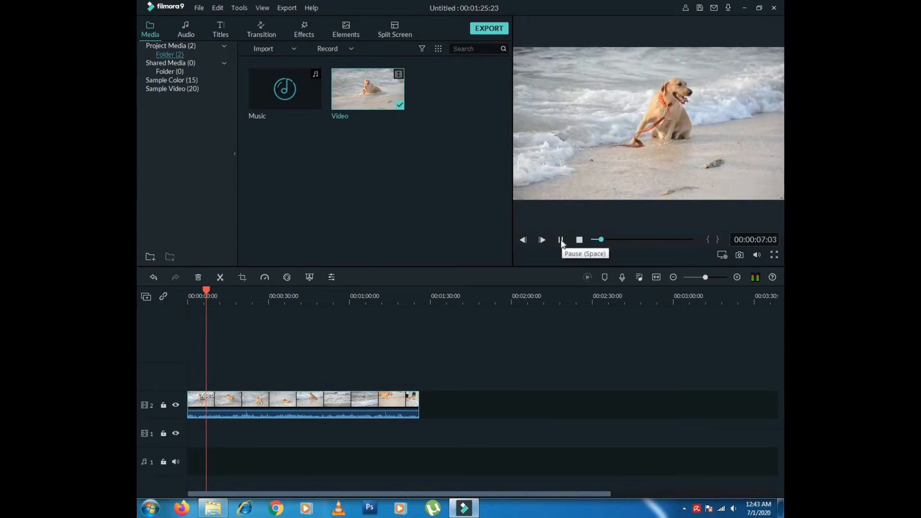
{"action": "left_click", "coordinate": [562, 241]}
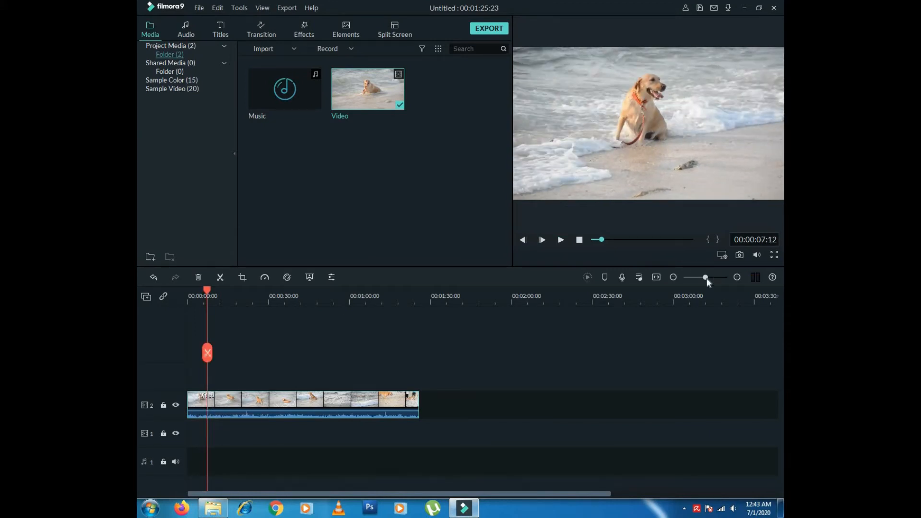
- Cut the clip at about 7 and 18 seconds and delete the middle piece
{"action": "left_click_drag", "start_coordinate": [708, 280], "coordinate": [715, 283]}
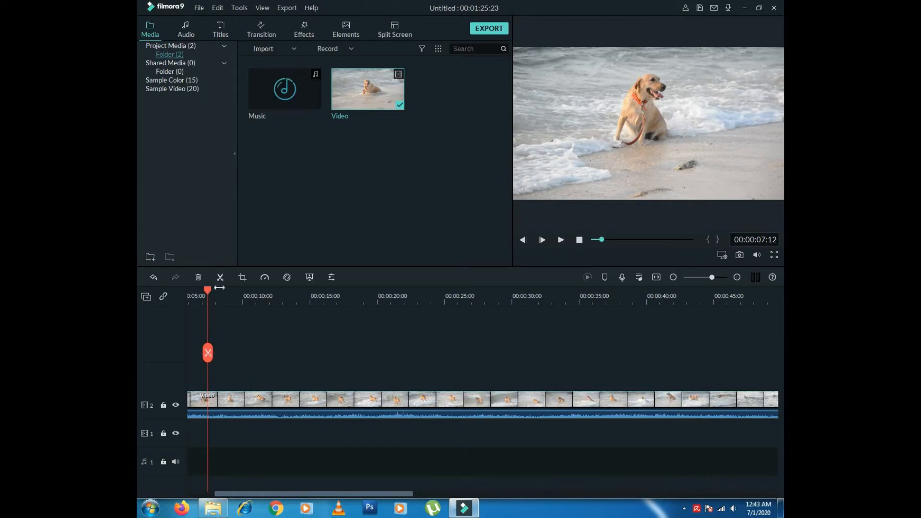
{"action": "left_click", "coordinate": [220, 279]}
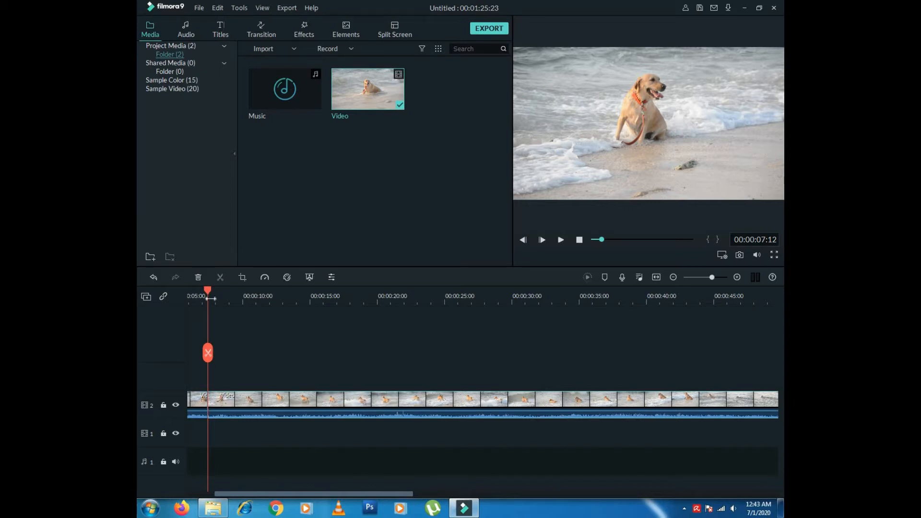
{"action": "left_click", "coordinate": [232, 291]}
{"action": "left_click_drag", "start_coordinate": [207, 291], "coordinate": [356, 295]}
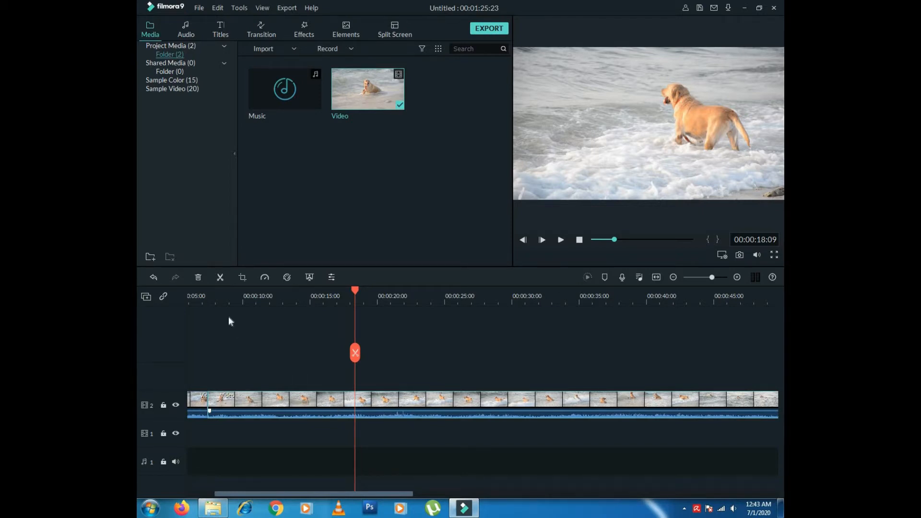
{"action": "left_click", "coordinate": [220, 277]}
{"action": "left_click", "coordinate": [404, 290]}
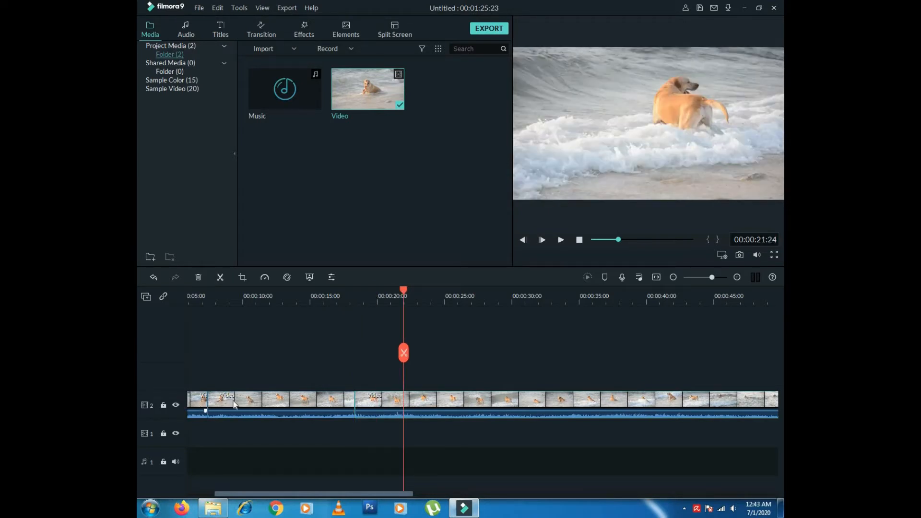
{"action": "left_click", "coordinate": [267, 404]}
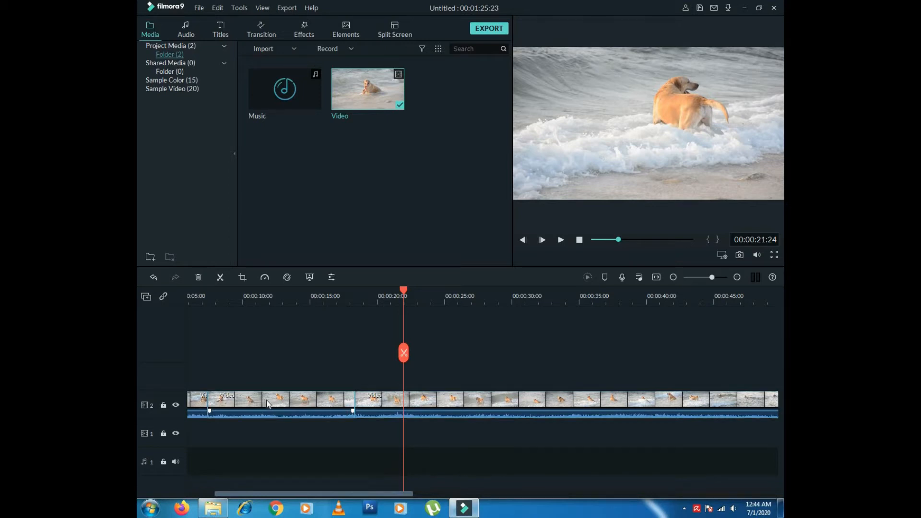
{"action": "key", "text": "Delete"}
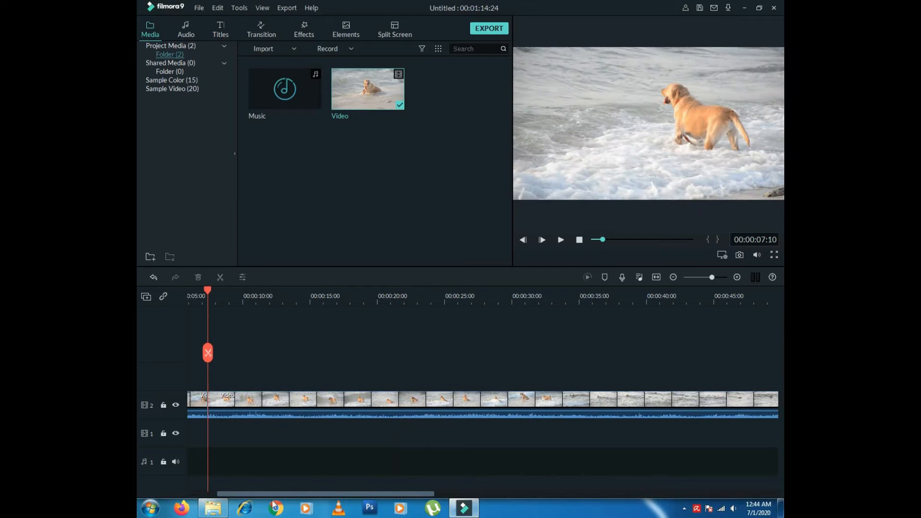
- Play back from about 5 and 6 seconds to check the new cut
{"action": "left_click_drag", "start_coordinate": [282, 496], "coordinate": [263, 494]}
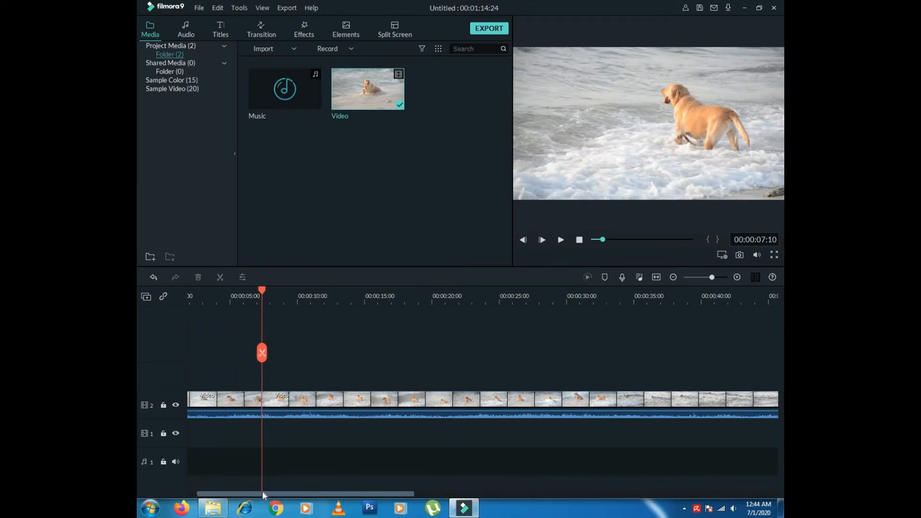
{"action": "left_click", "coordinate": [204, 297]}
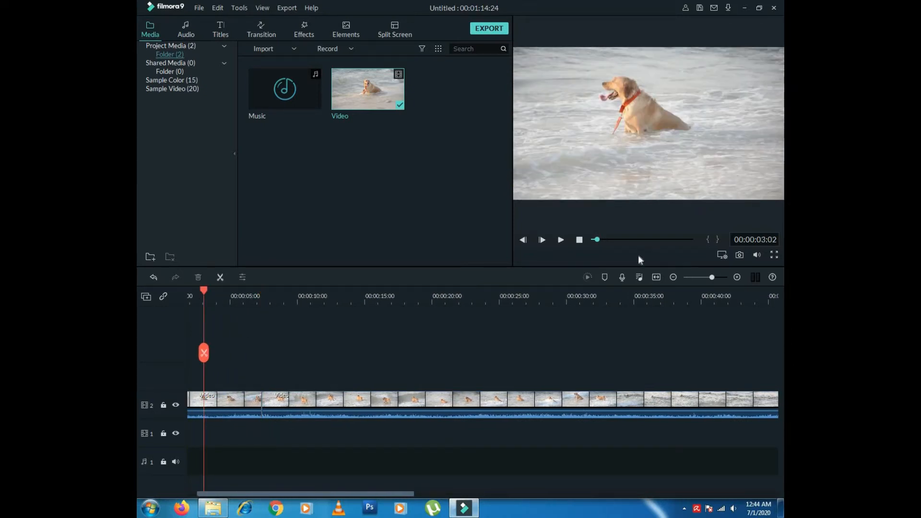
{"action": "left_click_drag", "start_coordinate": [221, 294], "coordinate": [233, 295]}
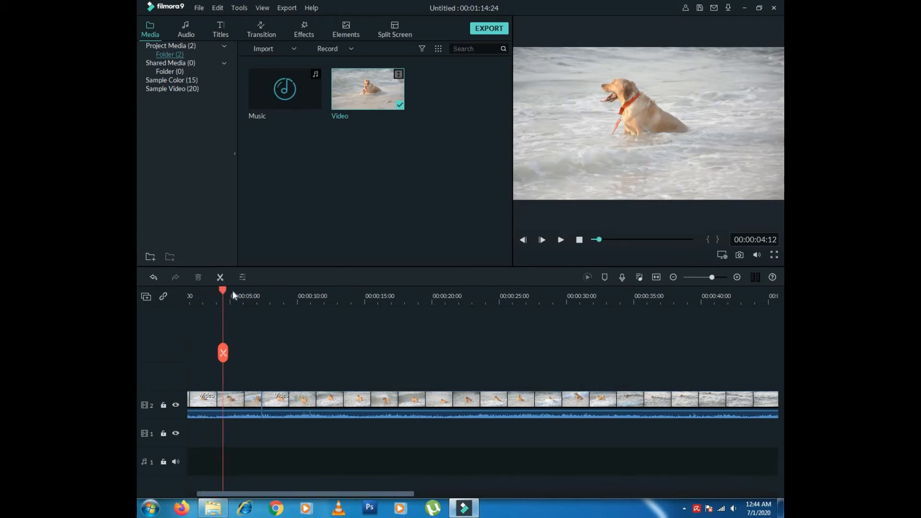
{"action": "left_click", "coordinate": [562, 241]}
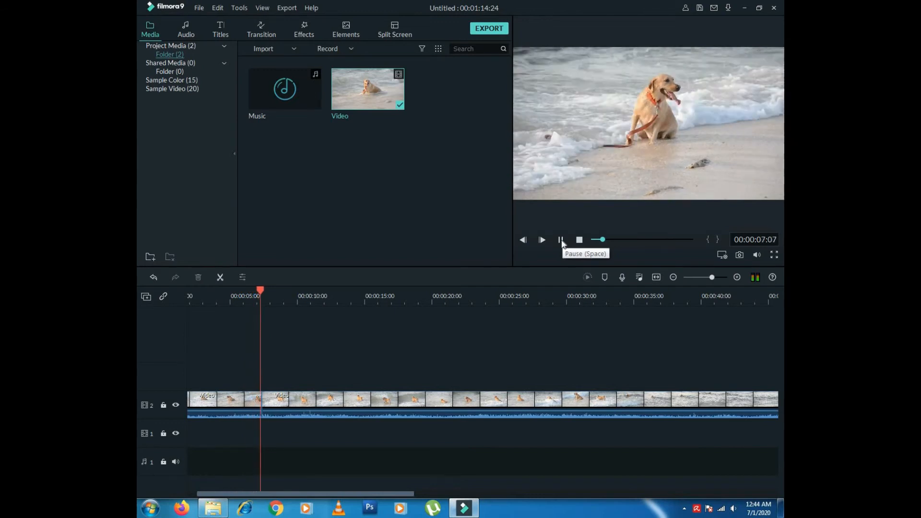
{"action": "left_click", "coordinate": [561, 241]}
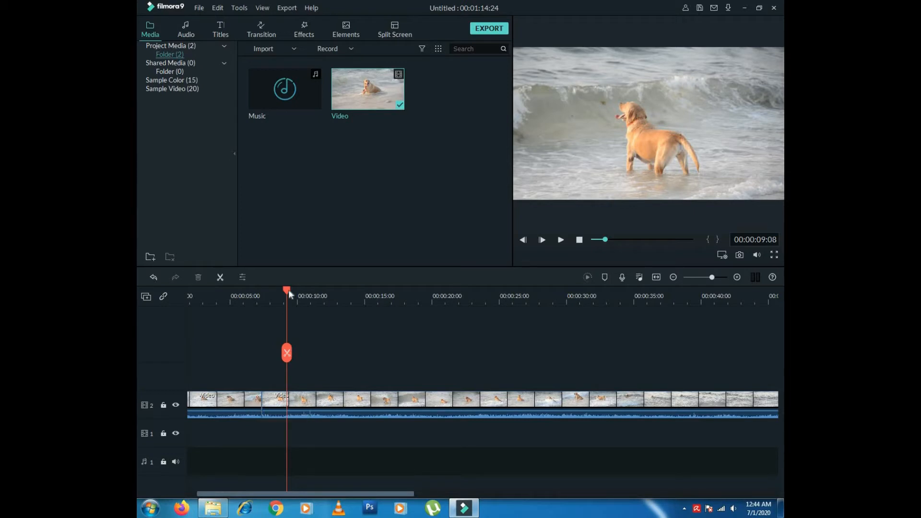
{"action": "left_click_drag", "start_coordinate": [267, 298], "coordinate": [245, 298]}
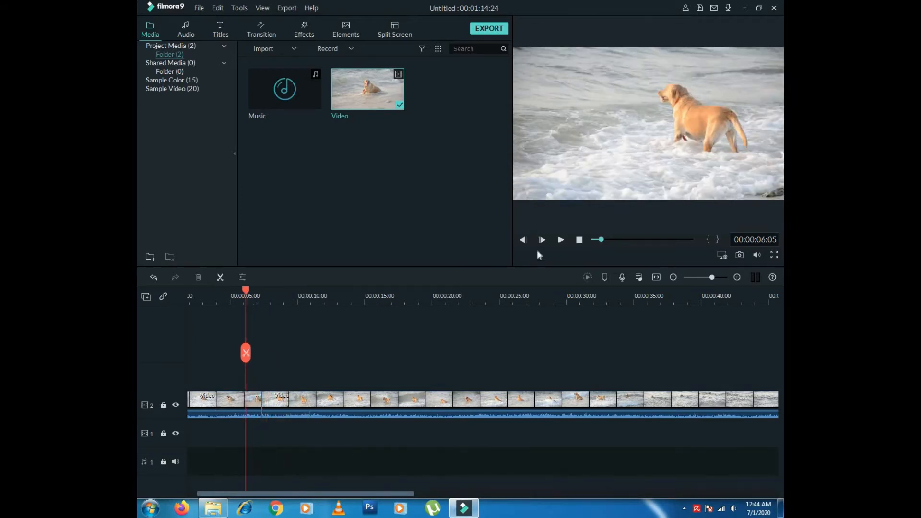
{"action": "left_click", "coordinate": [561, 241]}
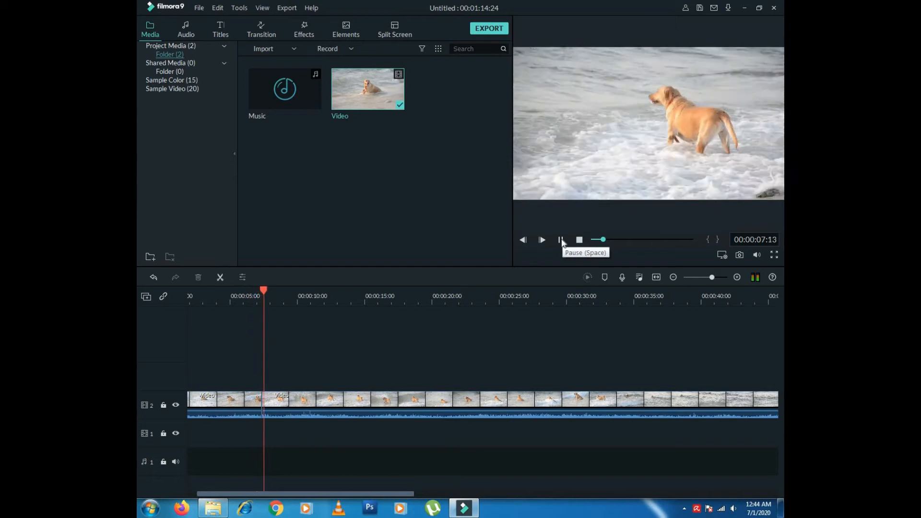
- Set the playhead to 00:00:09:01 and bring up the Transition library
{"action": "right_click", "coordinate": [272, 411]}
{"action": "left_click", "coordinate": [302, 438]}
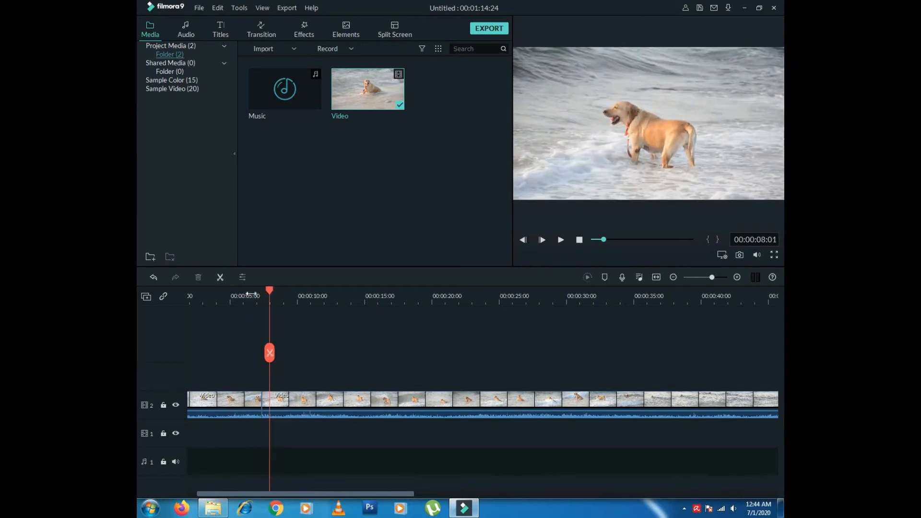
{"action": "left_click_drag", "start_coordinate": [269, 291], "coordinate": [284, 292]}
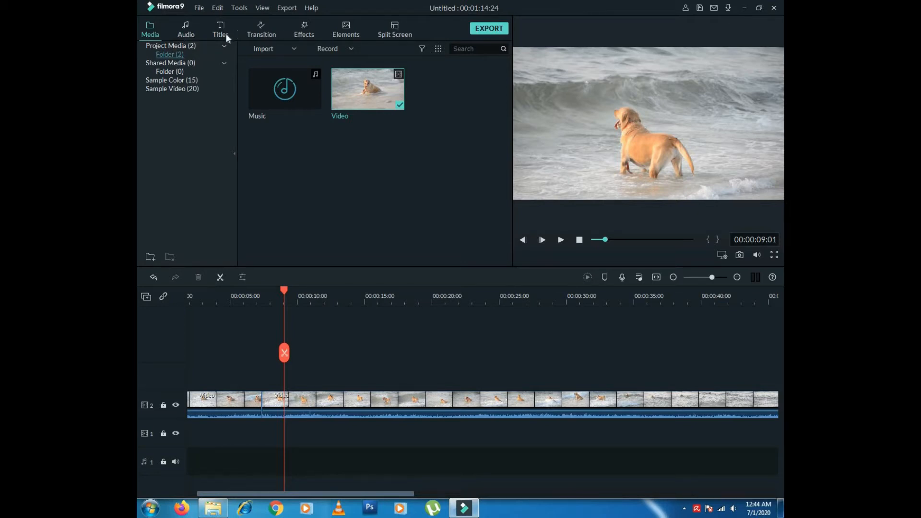
{"action": "left_click", "coordinate": [266, 34]}
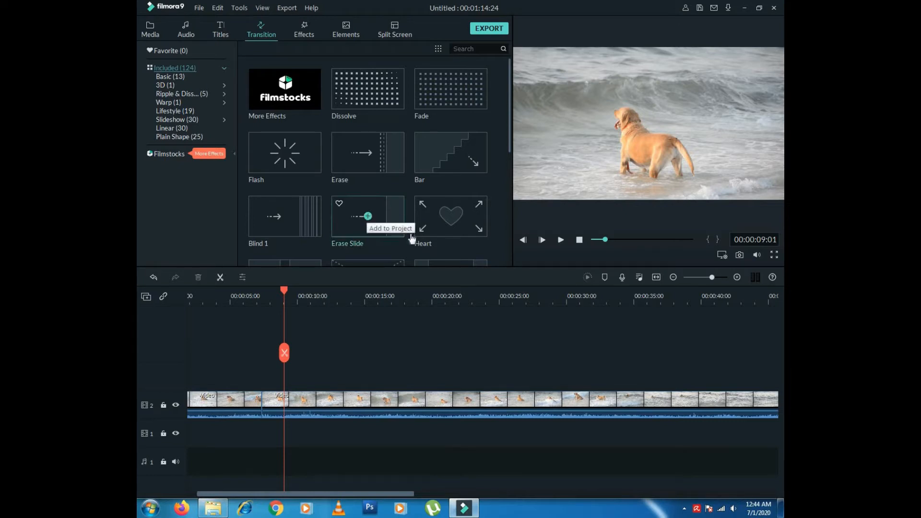
- Preview the Fade transition and drop it onto the clip join near five seconds
{"action": "mouse_move", "coordinate": [451, 217]}
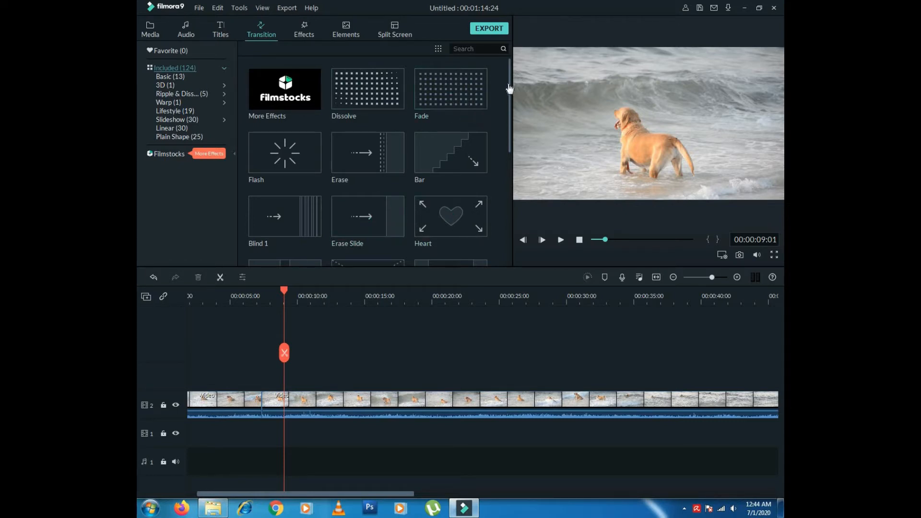
{"action": "mouse_move", "coordinate": [511, 98]}
{"action": "left_mouse_down"}
{"action": "mouse_move", "coordinate": [516, 164]}
{"action": "mouse_move", "coordinate": [522, 91]}
{"action": "left_mouse_up"}
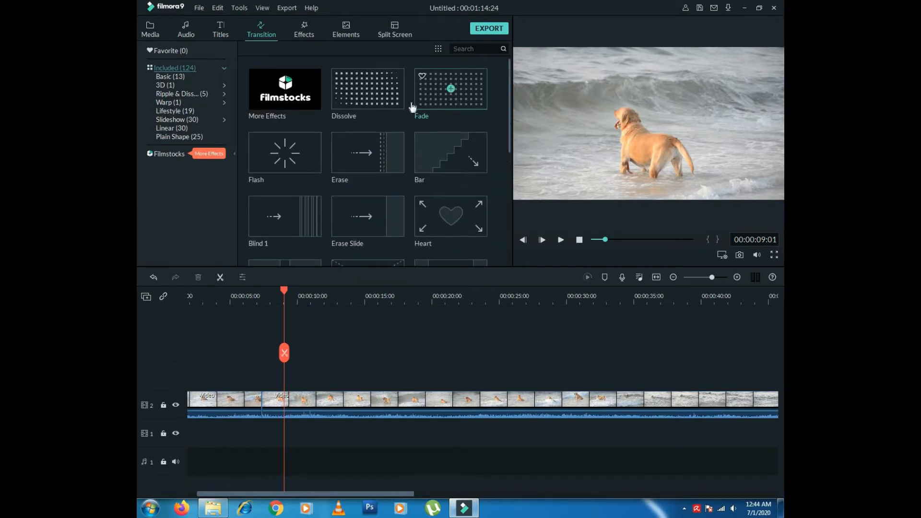
{"action": "left_click", "coordinate": [432, 96]}
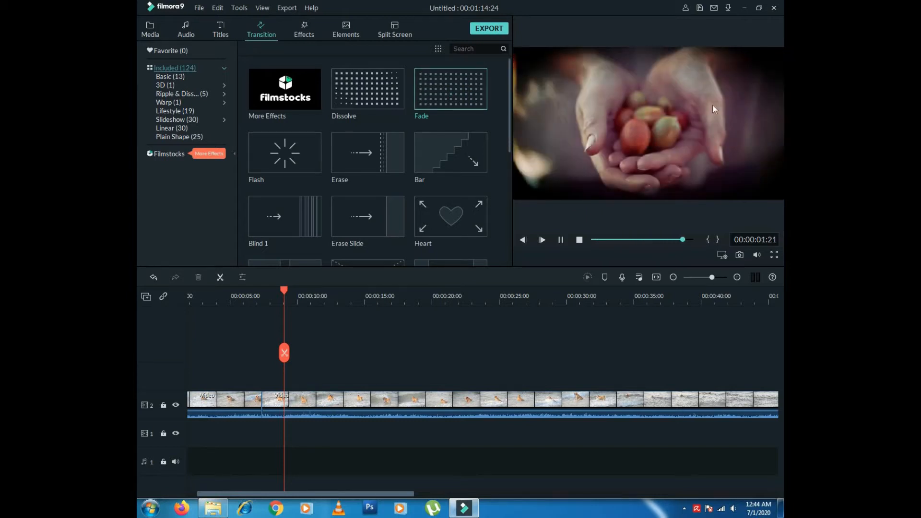
{"action": "mouse_move", "coordinate": [474, 95]}
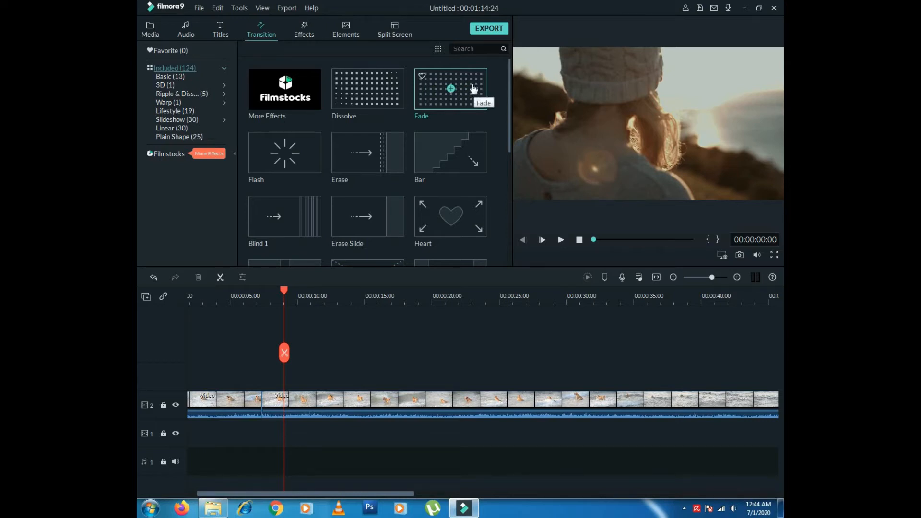
{"action": "left_click_drag", "start_coordinate": [326, 347], "coordinate": [241, 409]}
{"action": "mouse_move", "coordinate": [476, 90]}
{"action": "left_click_drag", "start_coordinate": [476, 97], "coordinate": [330, 361]}
{"action": "left_click_drag", "start_coordinate": [261, 393], "coordinate": [256, 402]}
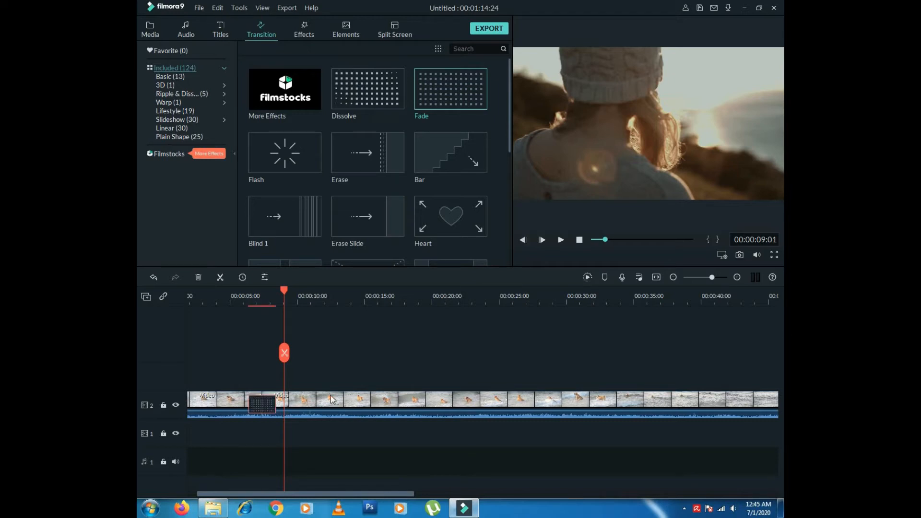
{"action": "left_click_drag", "start_coordinate": [284, 291], "coordinate": [225, 298]}
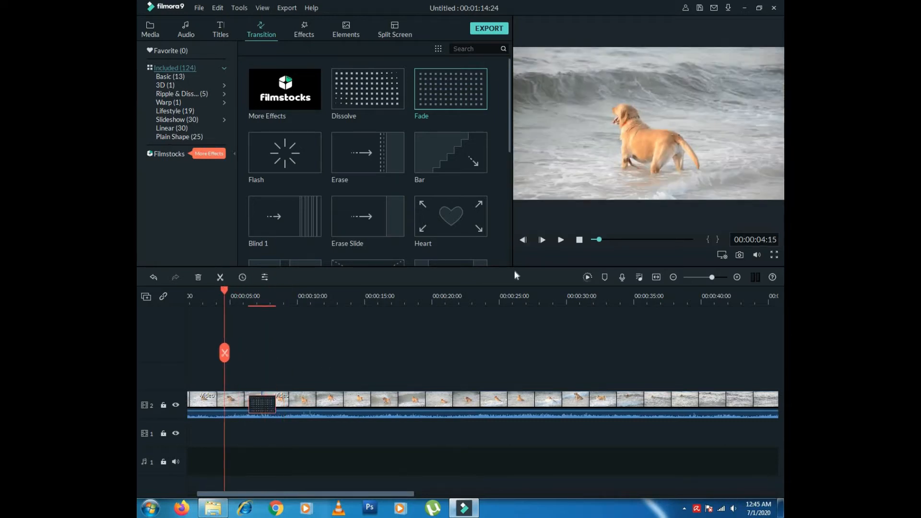
- Cut the dog clip at about 13 and 24 seconds and delete the section between
{"action": "left_click", "coordinate": [561, 244]}
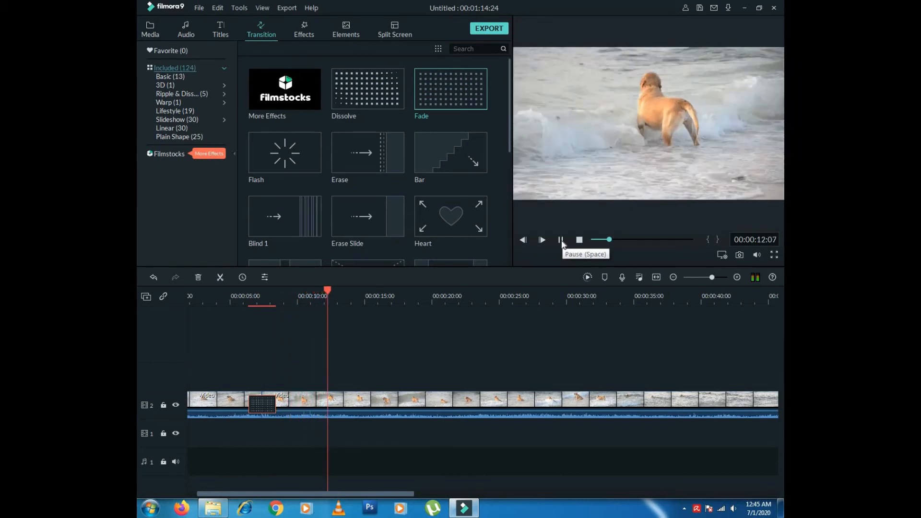
{"action": "left_click", "coordinate": [561, 241]}
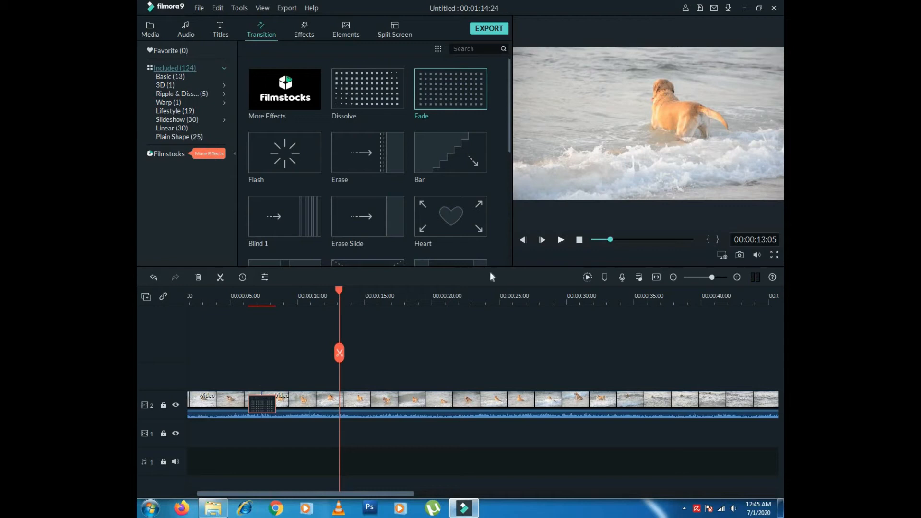
{"action": "left_click", "coordinate": [332, 408]}
{"action": "left_click", "coordinate": [219, 278]}
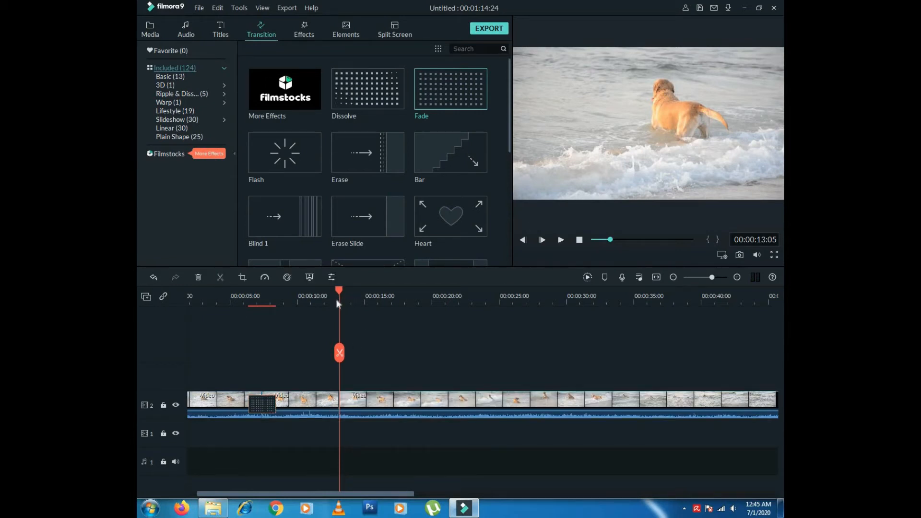
{"action": "left_click_drag", "start_coordinate": [340, 296], "coordinate": [487, 296]}
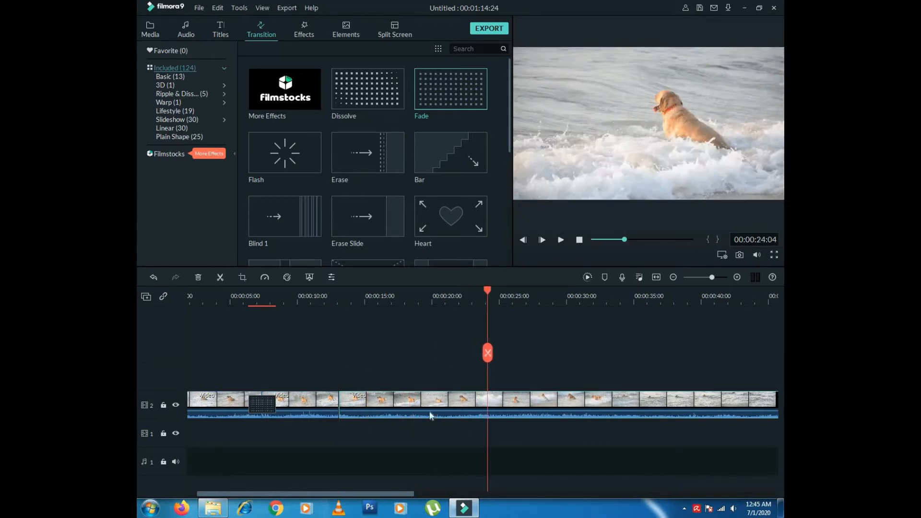
{"action": "left_click", "coordinate": [220, 277]}
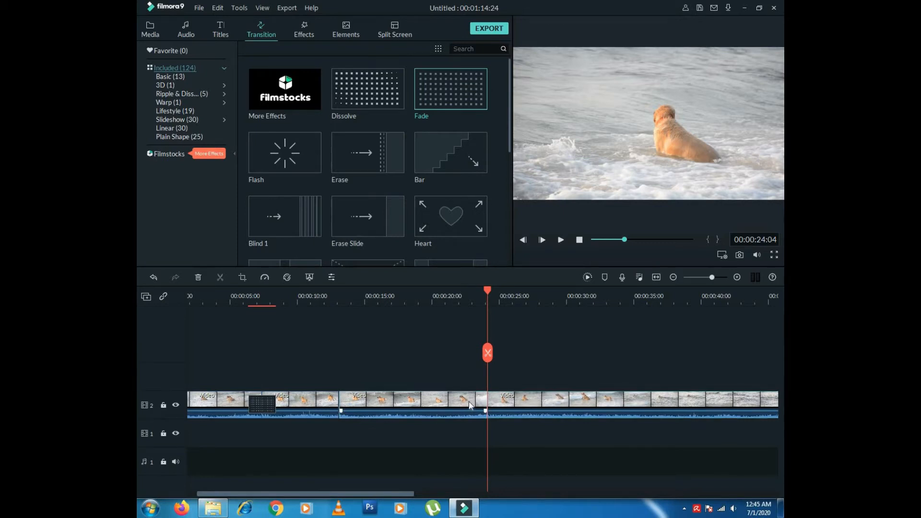
{"action": "key", "text": "Delete"}
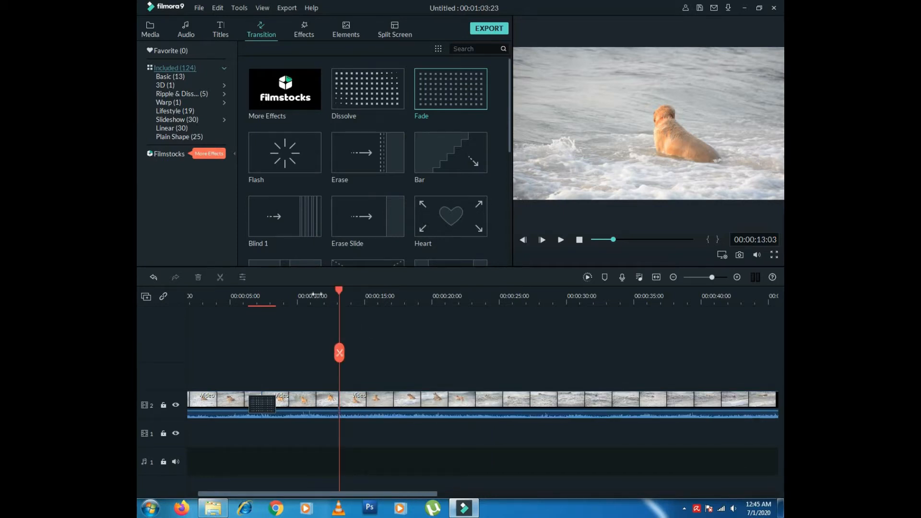
- Replay from 11 seconds across the new cut
{"action": "left_click", "coordinate": [311, 294]}
{"action": "left_click", "coordinate": [561, 240]}
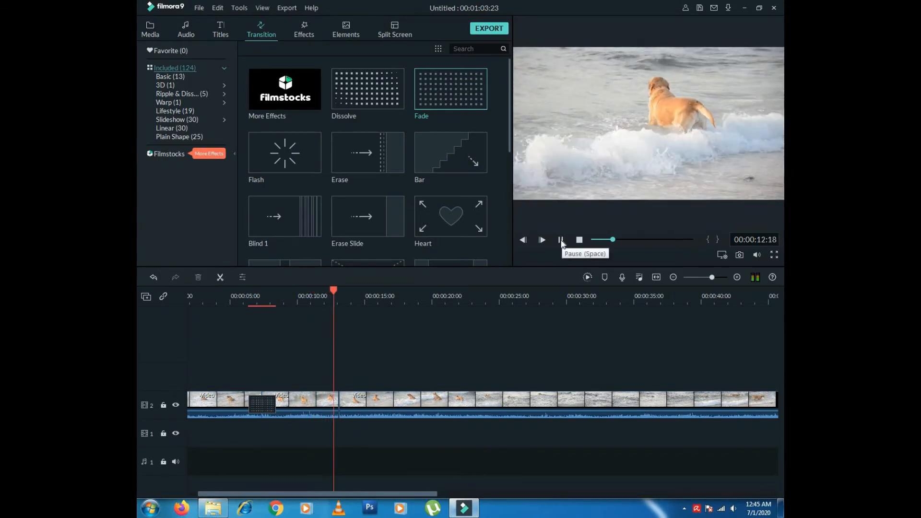
{"action": "left_click", "coordinate": [561, 240]}
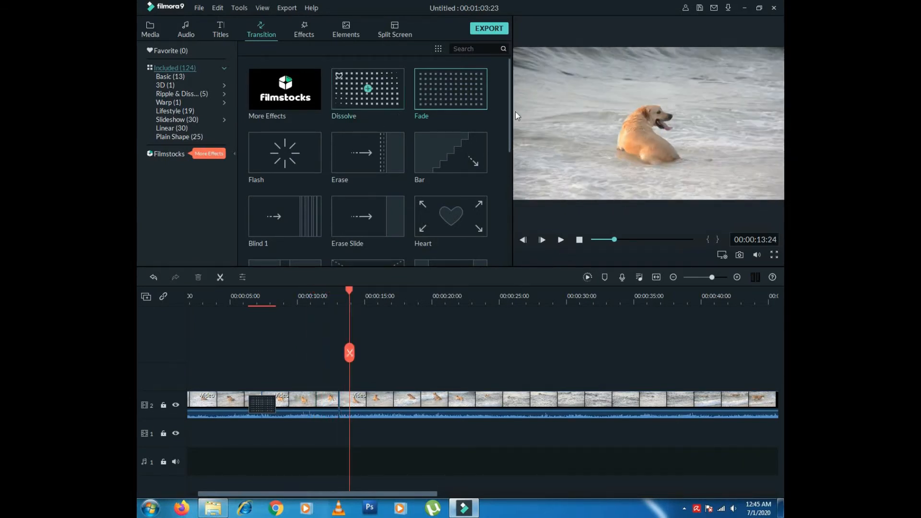
- Place the Flash transition on the 13-second cut and preview it
{"action": "scroll", "coordinate": [513, 159], "scroll_direction": "down", "scroll_amount": 2}
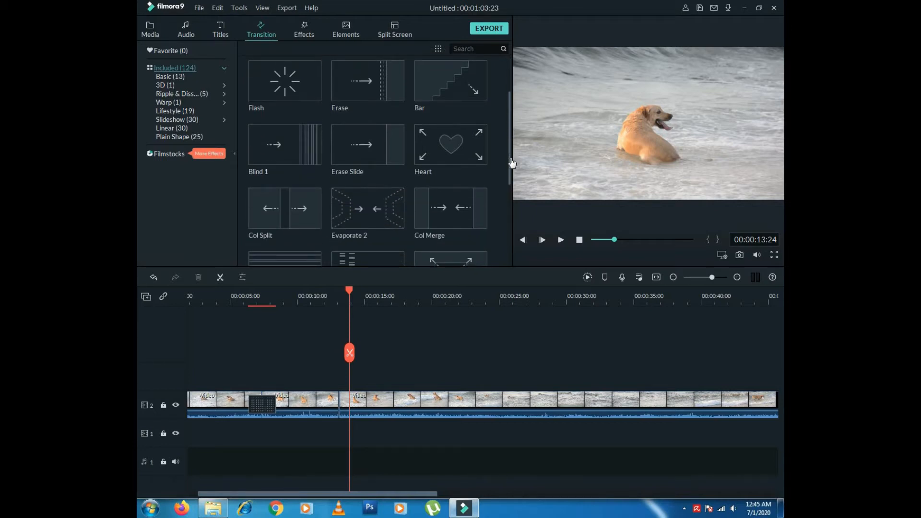
{"action": "left_click_drag", "start_coordinate": [298, 86], "coordinate": [336, 400]}
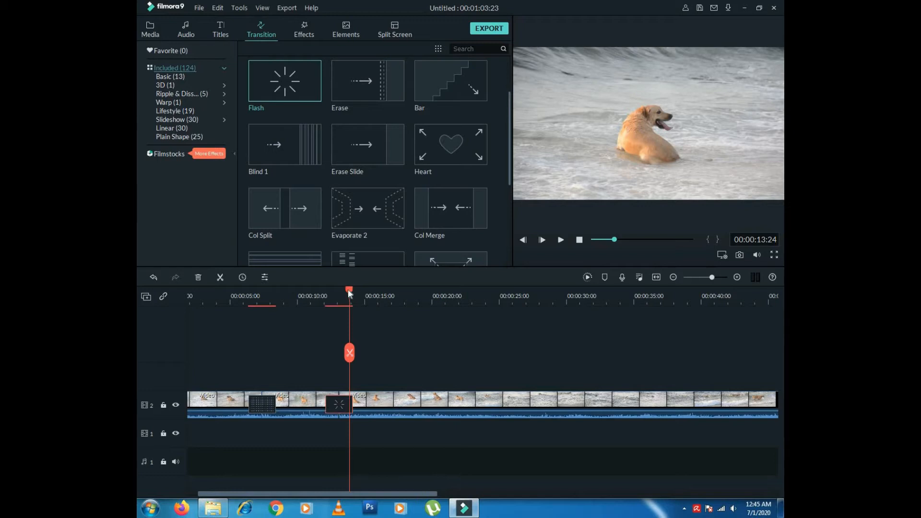
{"action": "left_click_drag", "start_coordinate": [347, 289], "coordinate": [315, 291]}
{"action": "left_click", "coordinate": [560, 239]}
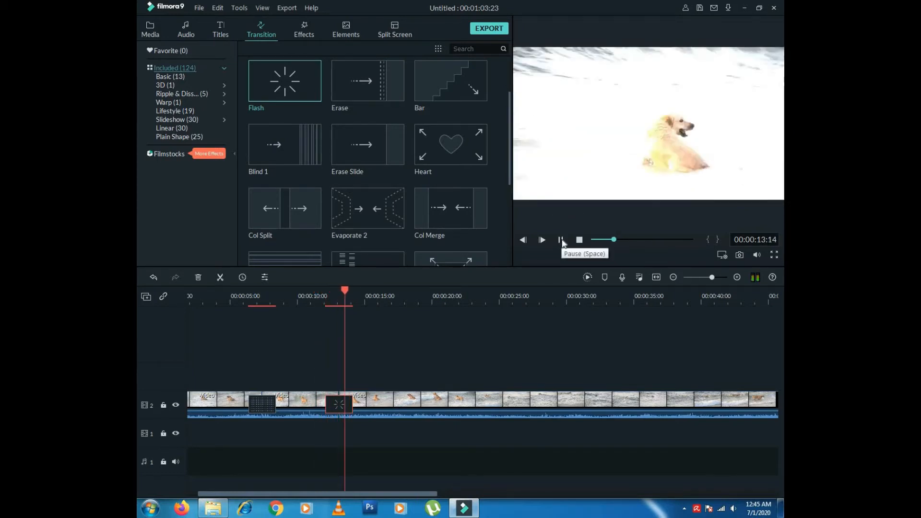
{"action": "left_click", "coordinate": [563, 241]}
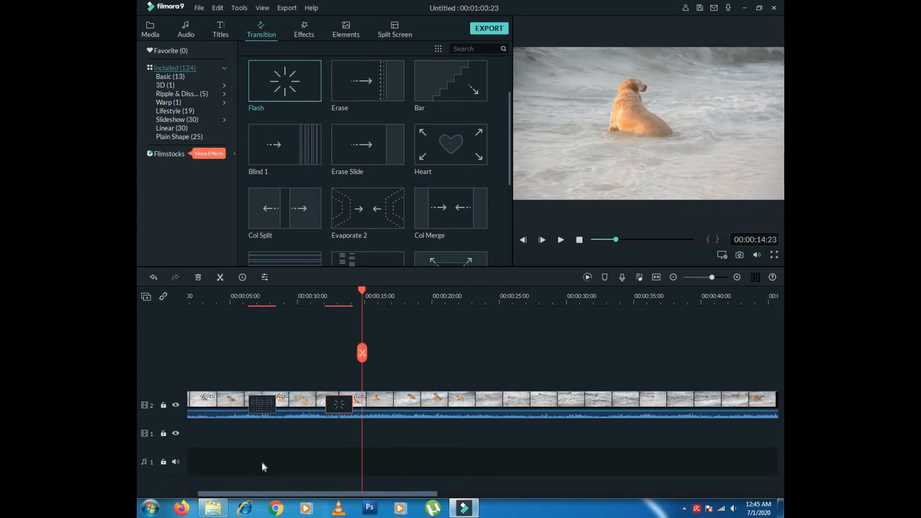
- Lengthen the Flash transition and replay it from about 10 seconds
{"action": "left_click_drag", "start_coordinate": [352, 406], "coordinate": [369, 407]}
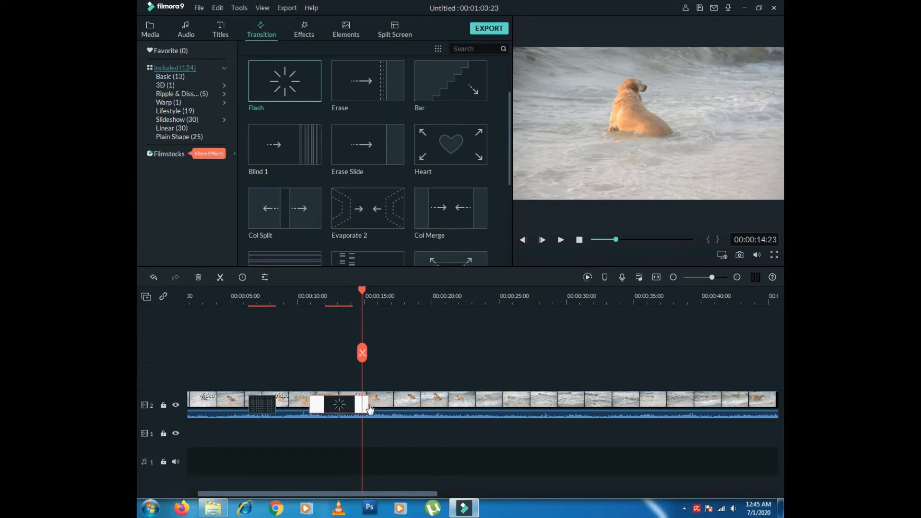
{"action": "left_click_drag", "start_coordinate": [361, 289], "coordinate": [298, 302]}
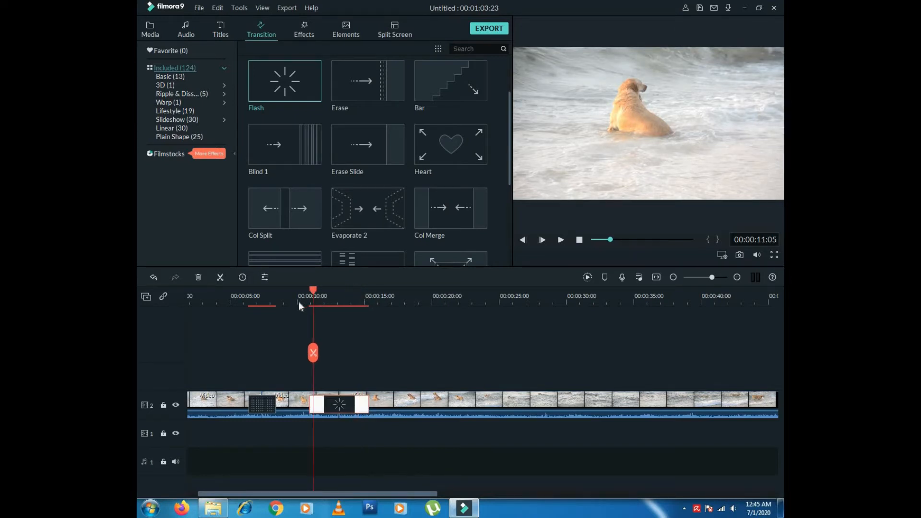
{"action": "left_click", "coordinate": [561, 240]}
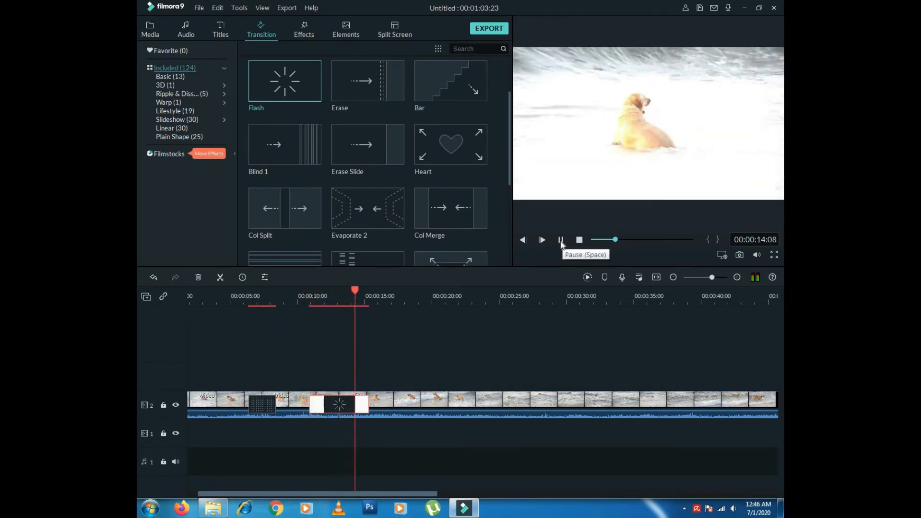
{"action": "left_click", "coordinate": [561, 241]}
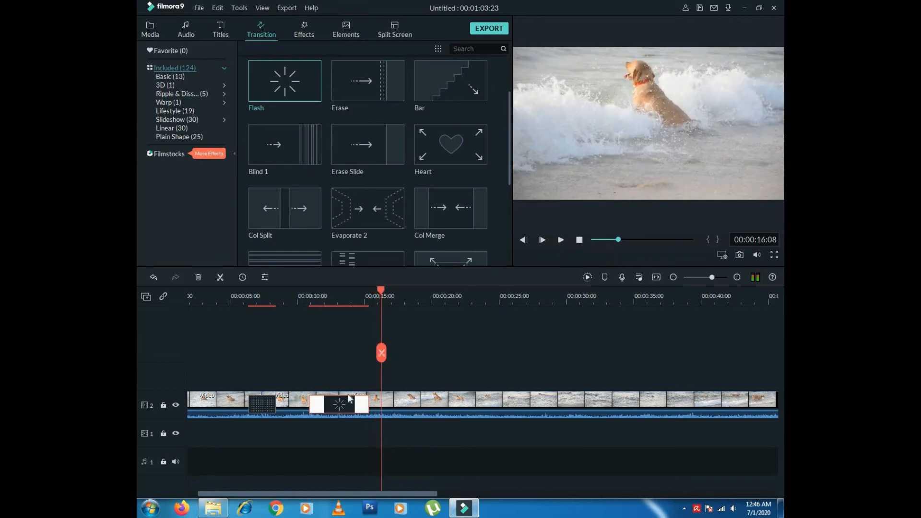
- Select the Flash transition and delete it
{"action": "left_click", "coordinate": [352, 409]}
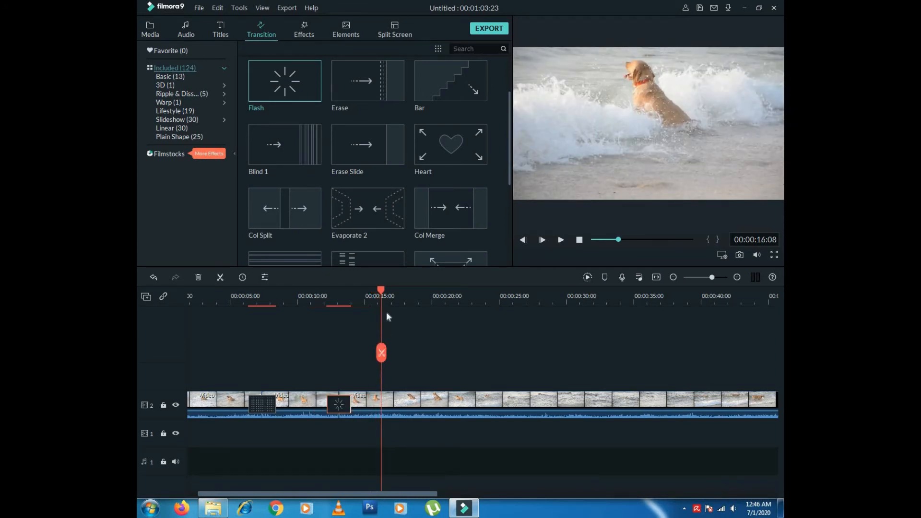
{"action": "left_click_drag", "start_coordinate": [382, 291], "coordinate": [329, 300]}
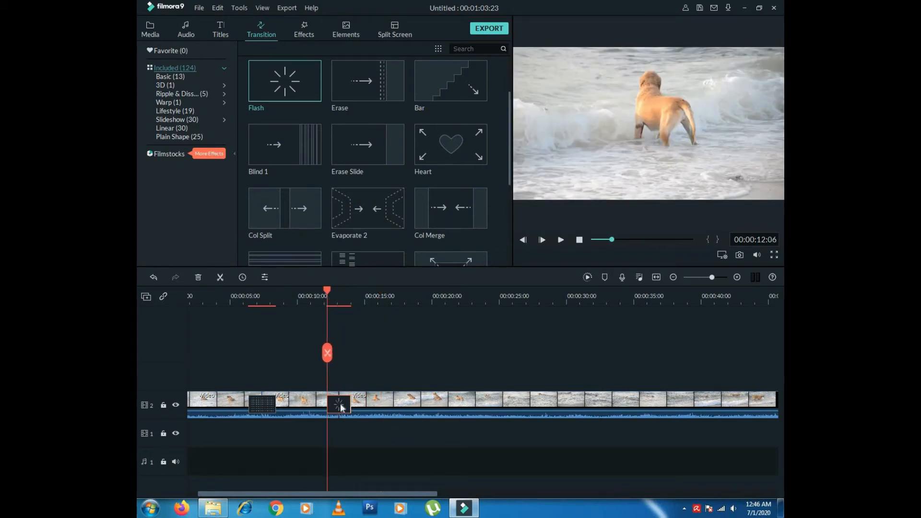
{"action": "key", "text": "Delete"}
- Delete the remaining Fade transition and select the whole edited clip for removal
{"action": "left_click", "coordinate": [255, 404]}
{"action": "key", "text": "Delete"}
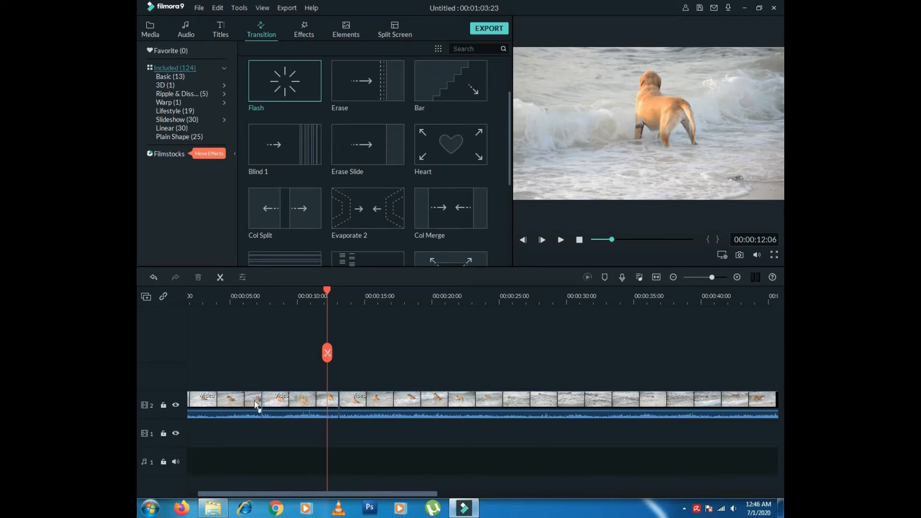
{"action": "left_click_drag", "start_coordinate": [227, 429], "coordinate": [739, 386]}
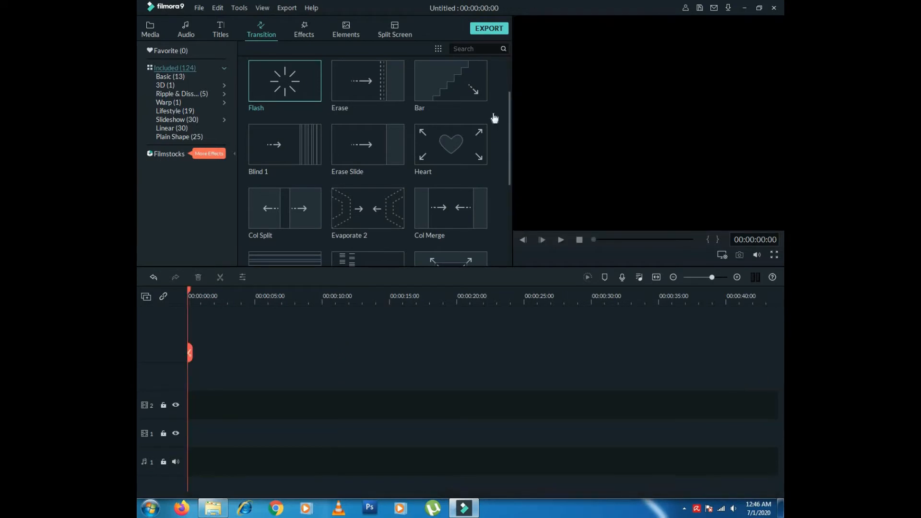
- Put a fresh Video clip from the project media on track 3, playhead at 00:00:01:14
{"action": "left_click", "coordinate": [150, 32]}
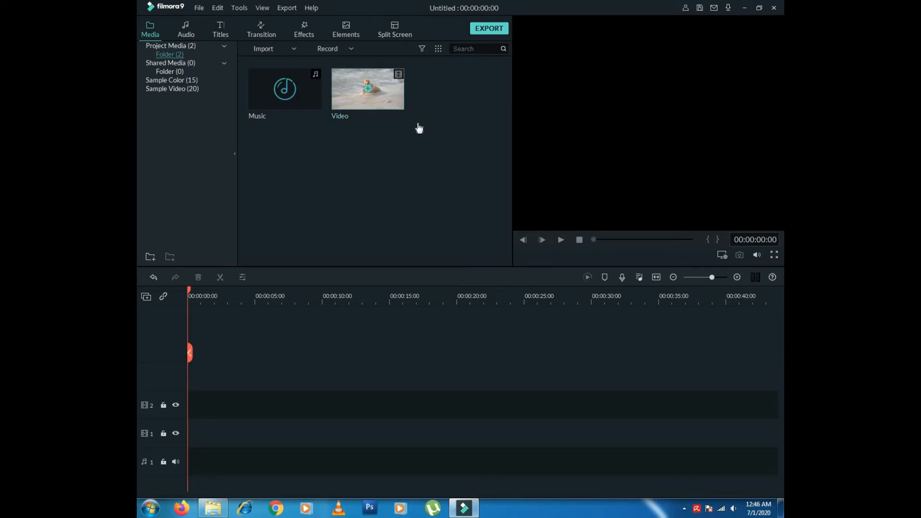
{"action": "left_click_drag", "start_coordinate": [390, 94], "coordinate": [173, 386]}
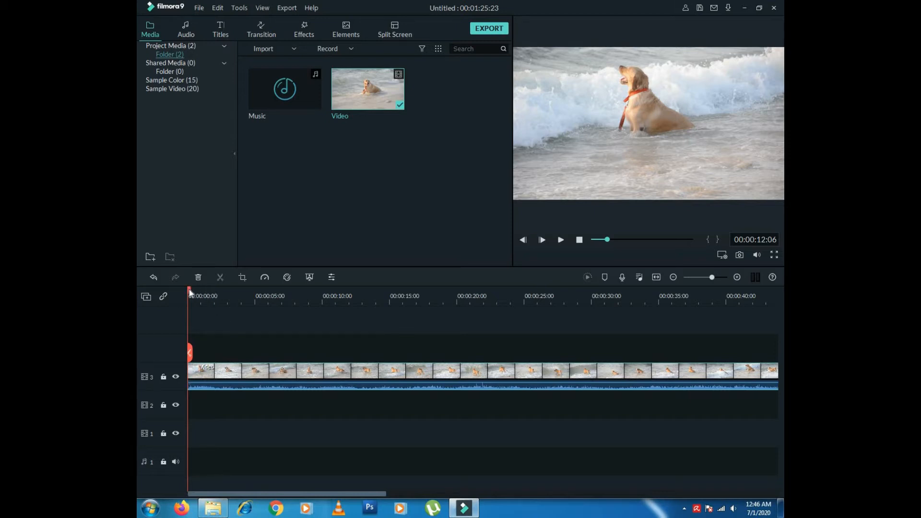
{"action": "left_click_drag", "start_coordinate": [189, 290], "coordinate": [209, 292]}
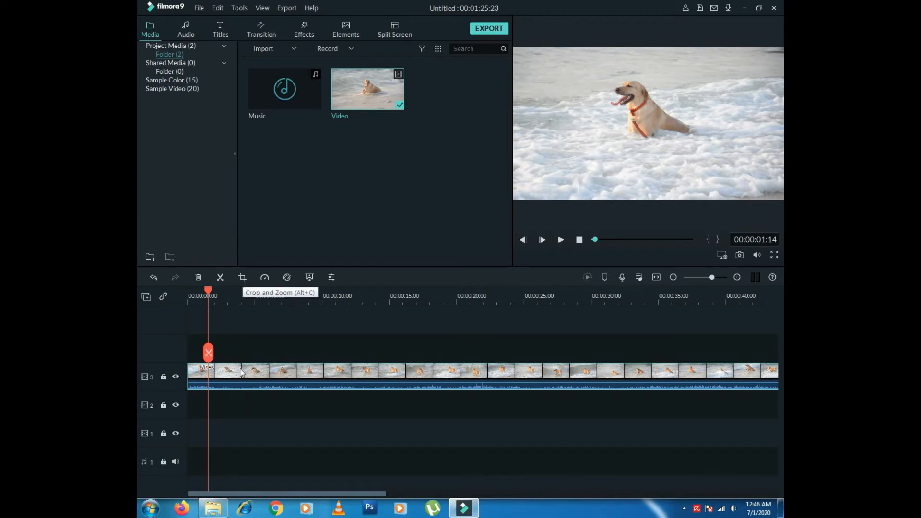
- Crop the Video clip to 1406 x 791 framed around the dog and apply it
{"action": "left_click", "coordinate": [243, 278]}
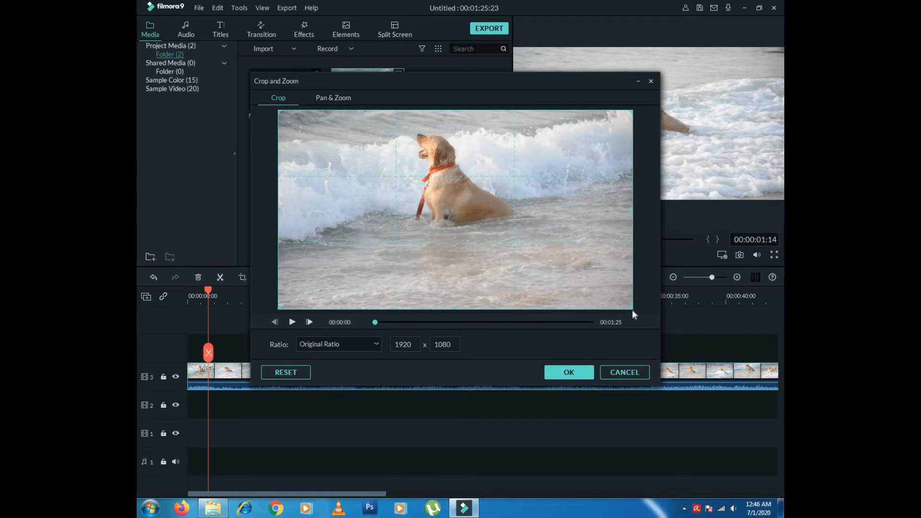
{"action": "left_click_drag", "start_coordinate": [632, 309], "coordinate": [607, 294]}
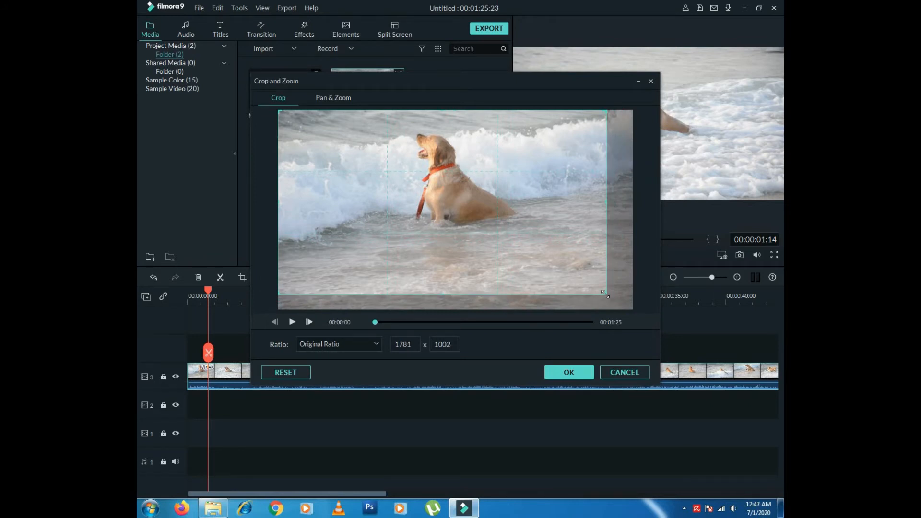
{"action": "left_click_drag", "start_coordinate": [606, 293], "coordinate": [538, 230]}
{"action": "left_click_drag", "start_coordinate": [428, 189], "coordinate": [474, 188]}
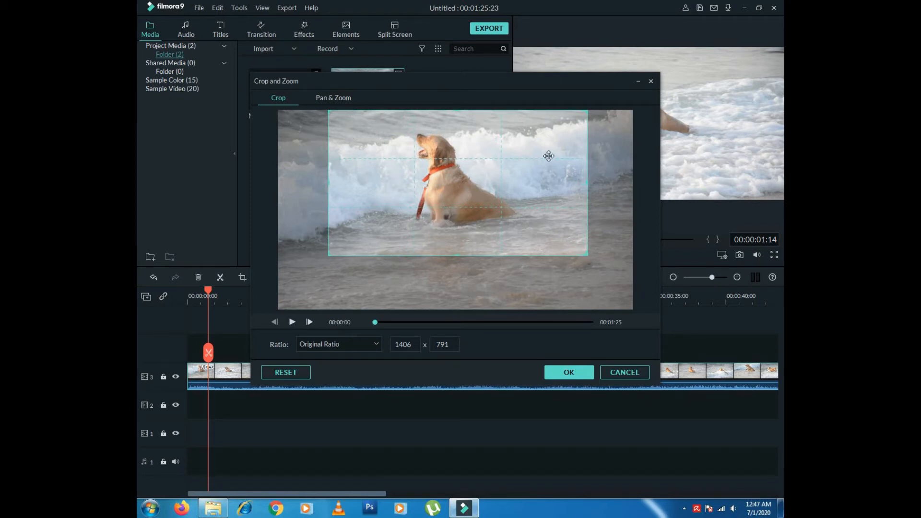
{"action": "left_click", "coordinate": [568, 372]}
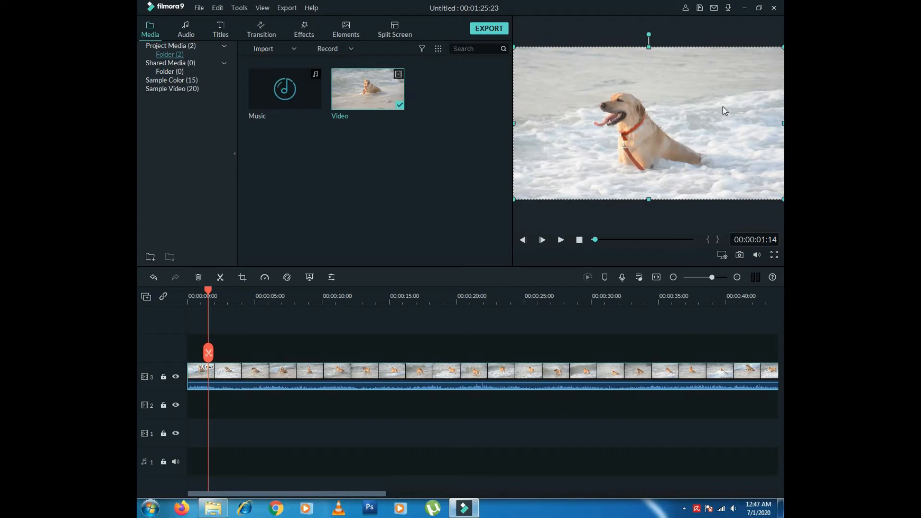
- Play back the cropped clip, return to its start, and undo the crop to restore full framing
{"action": "left_click", "coordinate": [561, 241]}
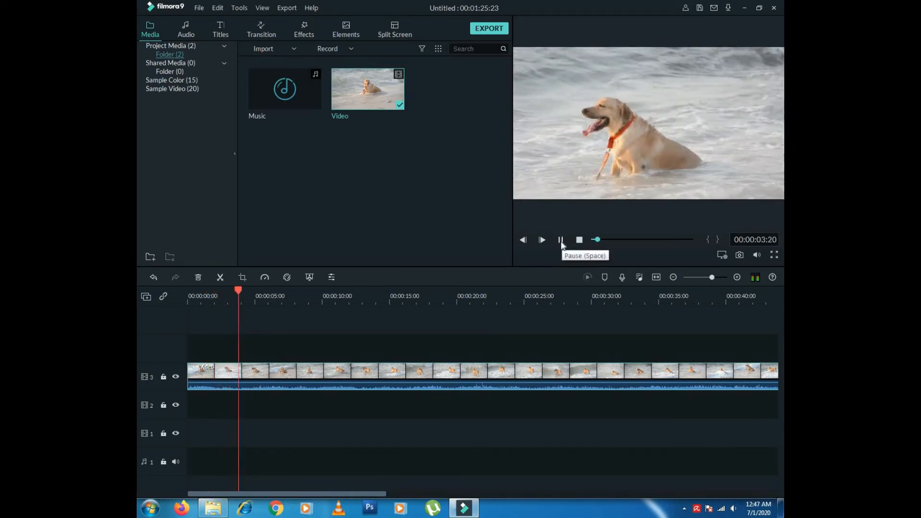
{"action": "left_click", "coordinate": [561, 241]}
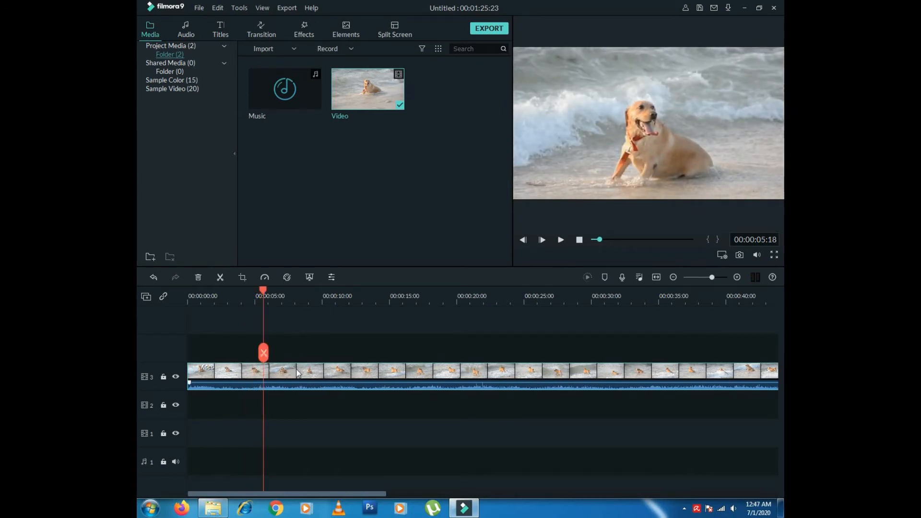
{"action": "left_click_drag", "start_coordinate": [262, 292], "coordinate": [190, 320]}
{"action": "left_click", "coordinate": [190, 297]}
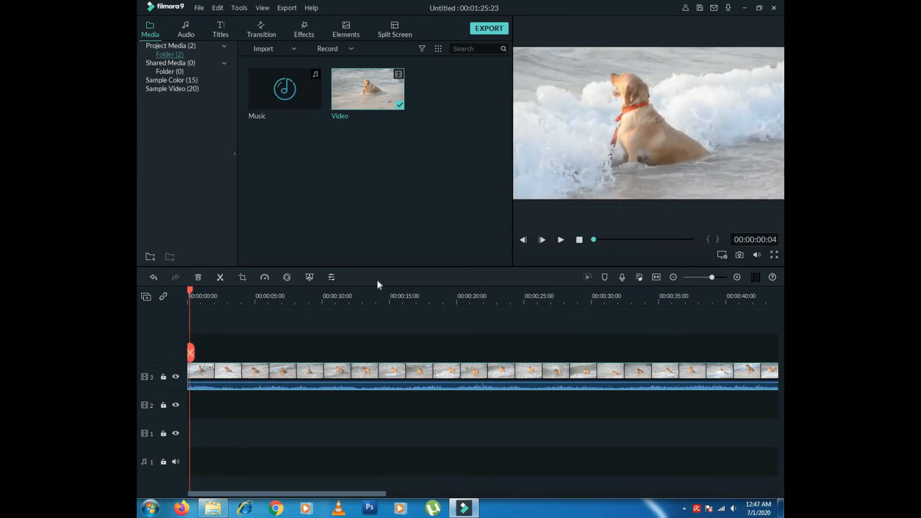
{"action": "left_click", "coordinate": [216, 8]}
{"action": "left_click", "coordinate": [226, 22]}
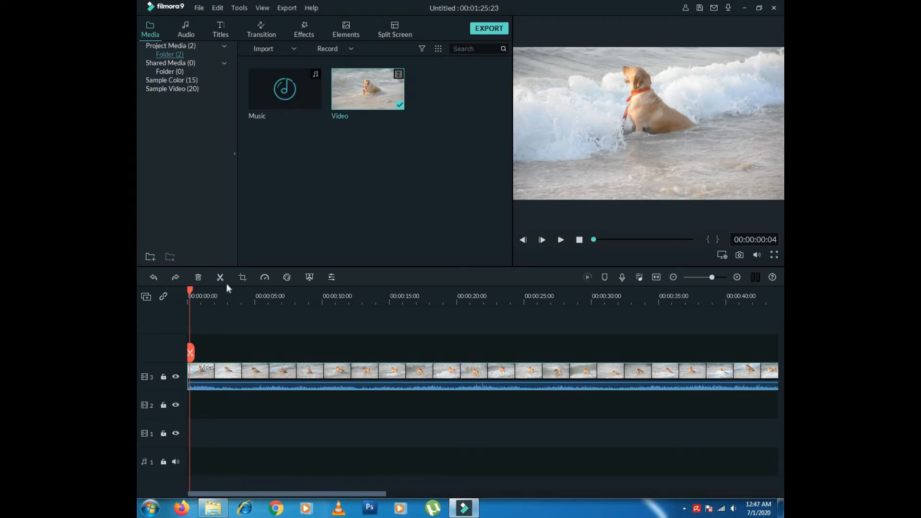
- Zoom the timeline in and split the clip at 00:00:00:16
{"action": "left_click_drag", "start_coordinate": [190, 294], "coordinate": [196, 291]}
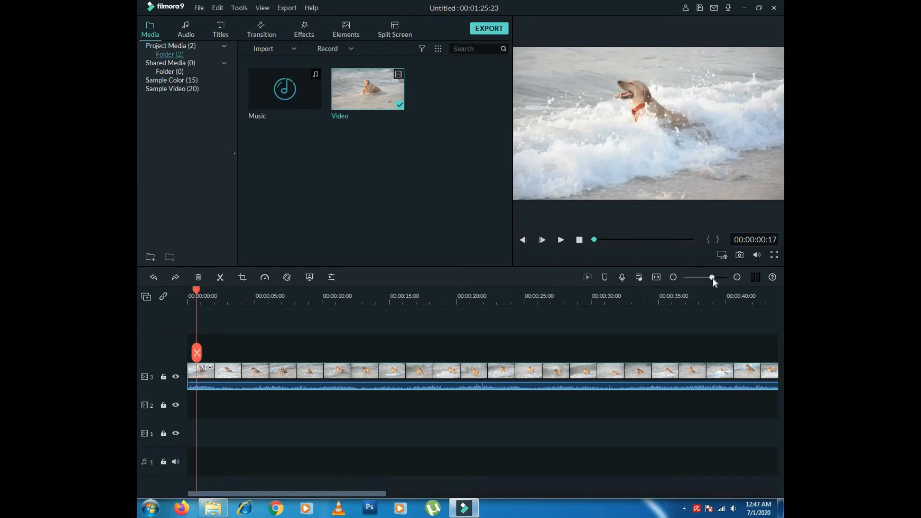
{"action": "left_click_drag", "start_coordinate": [714, 280], "coordinate": [722, 278]}
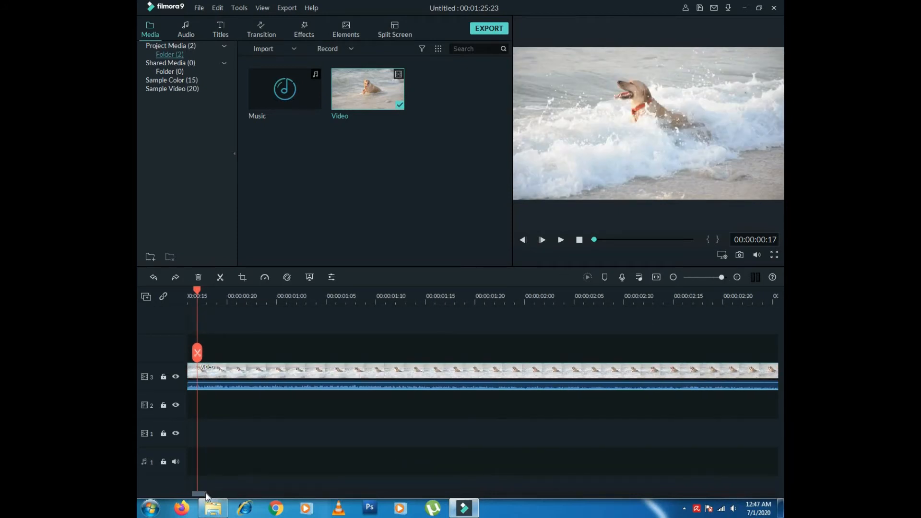
{"action": "left_click_drag", "start_coordinate": [207, 495], "coordinate": [202, 495]}
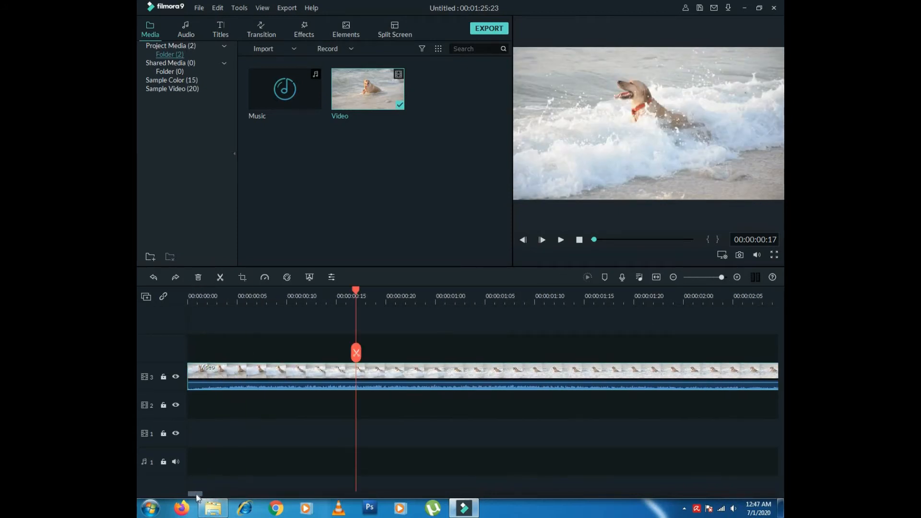
{"action": "left_click", "coordinate": [352, 293]}
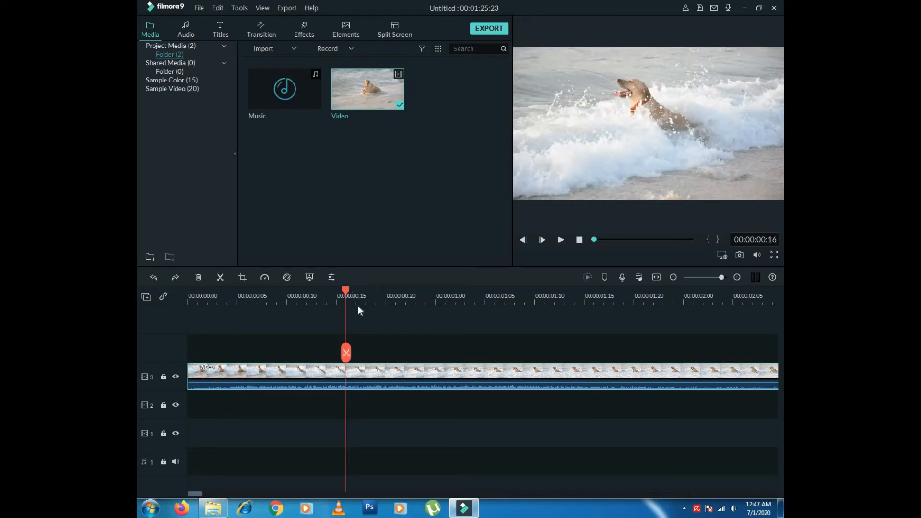
{"action": "left_click", "coordinate": [220, 278]}
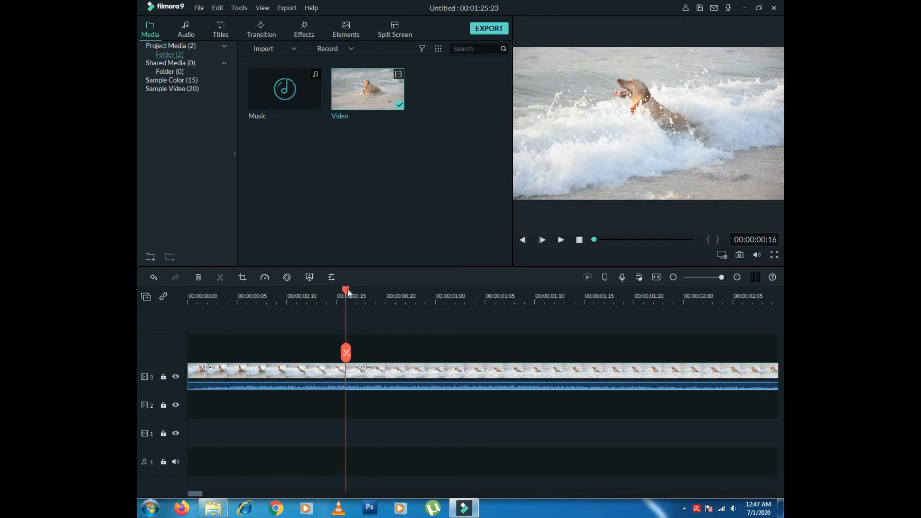
- Split the clip again at 00:00:01:03
{"action": "left_click_drag", "start_coordinate": [362, 291], "coordinate": [408, 290]}
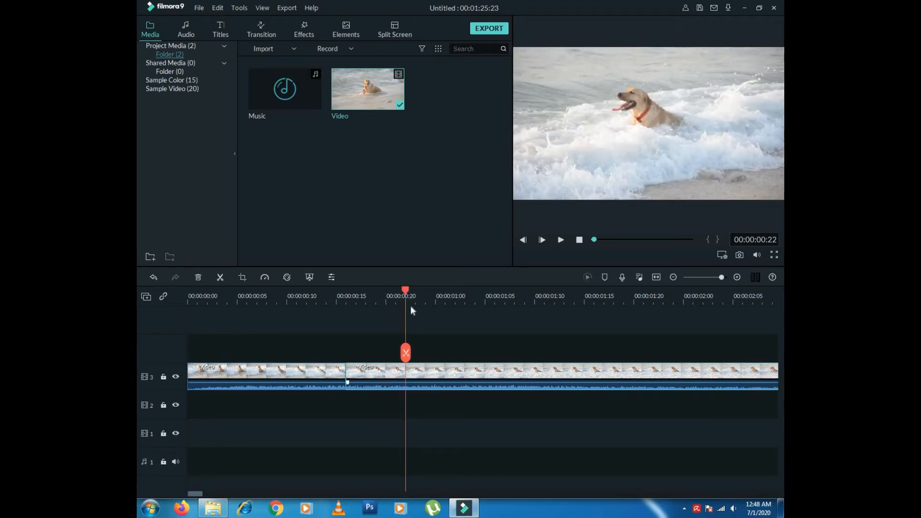
{"action": "left_click", "coordinate": [465, 289]}
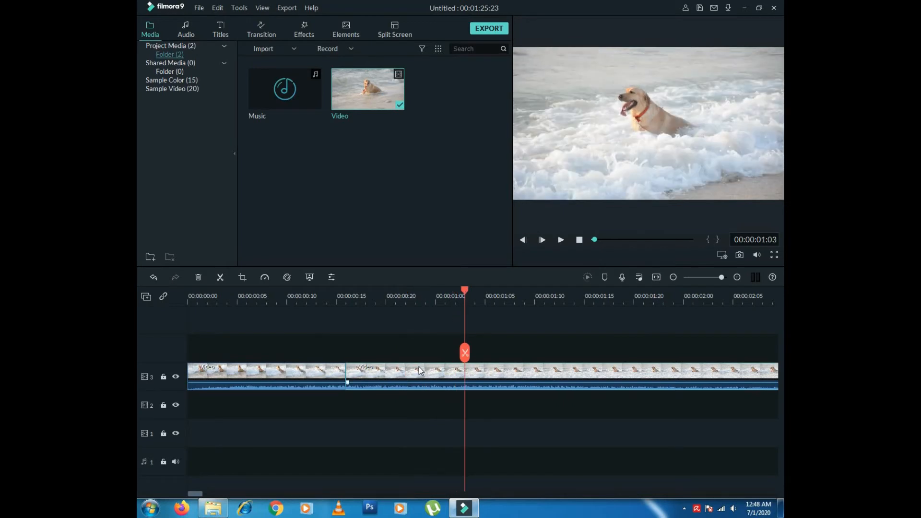
{"action": "left_click", "coordinate": [220, 277]}
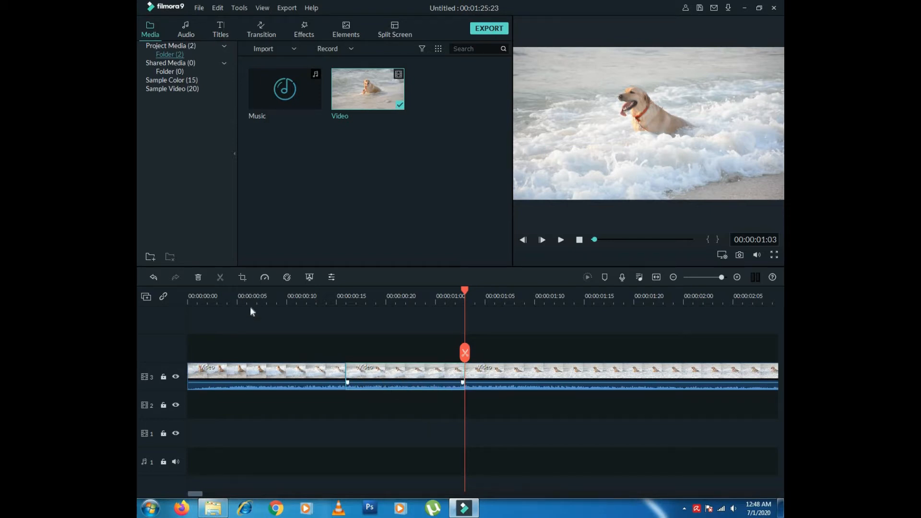
{"action": "left_click", "coordinate": [243, 277]}
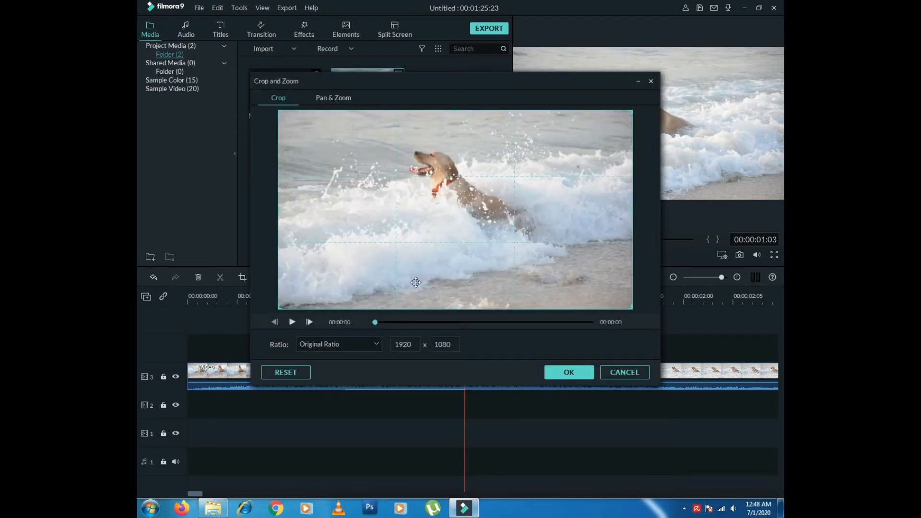
- Shrink and shift the crop box over the dog, switching to a custom ratio
{"action": "left_click_drag", "start_coordinate": [632, 308], "coordinate": [531, 252]}
{"action": "left_click_drag", "start_coordinate": [464, 187], "coordinate": [504, 187]}
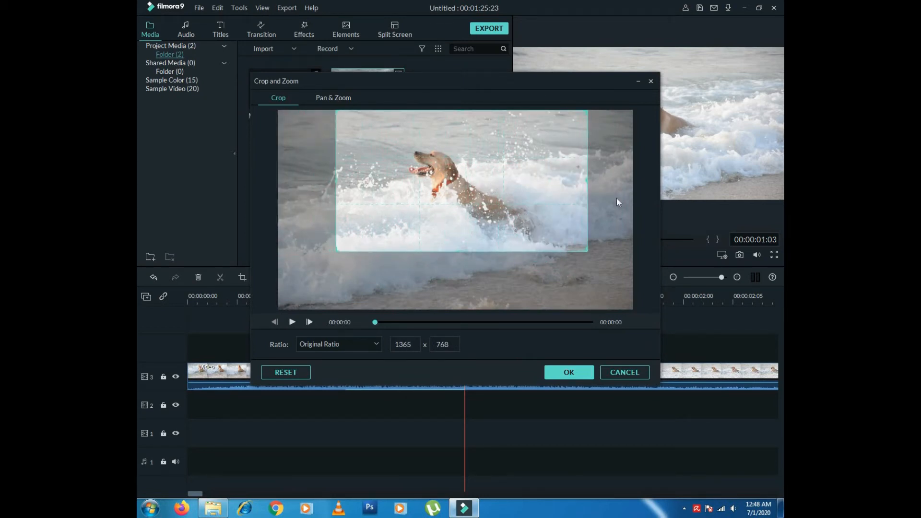
{"action": "left_click_drag", "start_coordinate": [584, 247], "coordinate": [579, 245]}
{"action": "left_click_drag", "start_coordinate": [495, 210], "coordinate": [505, 206]}
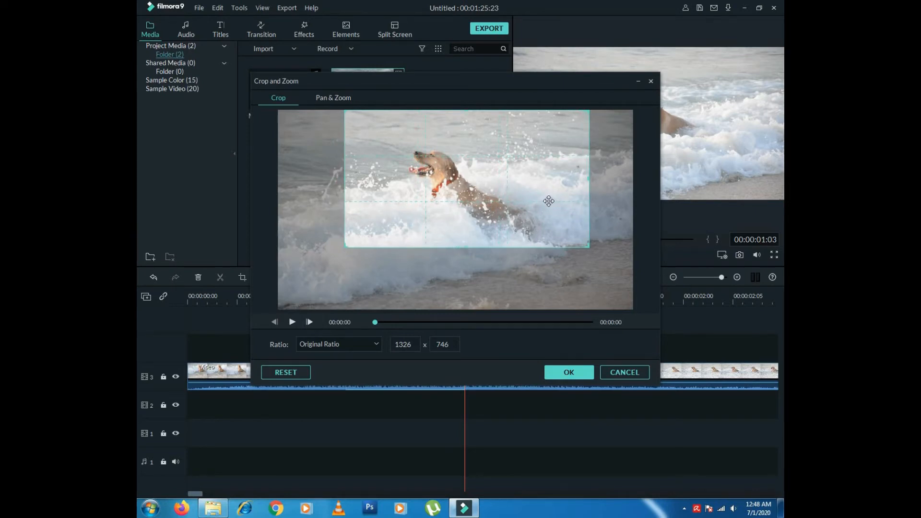
{"action": "left_click", "coordinate": [377, 344]}
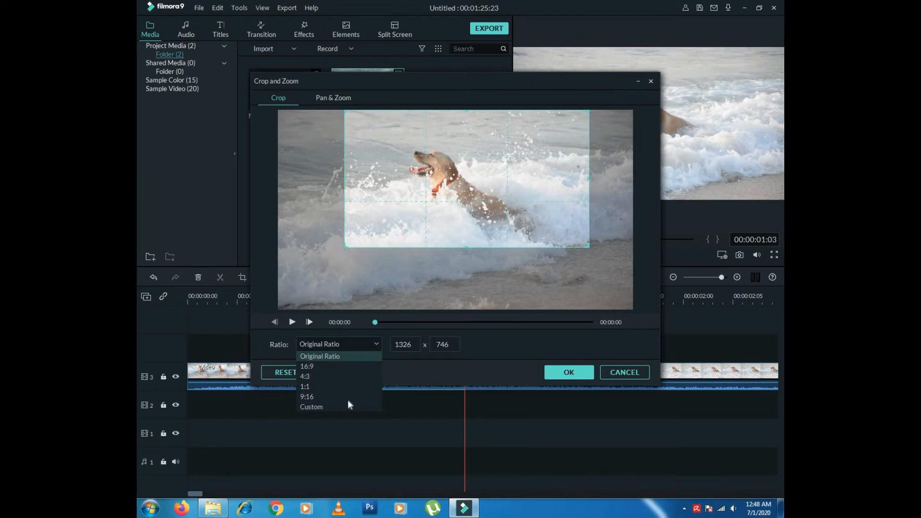
{"action": "left_click", "coordinate": [337, 408]}
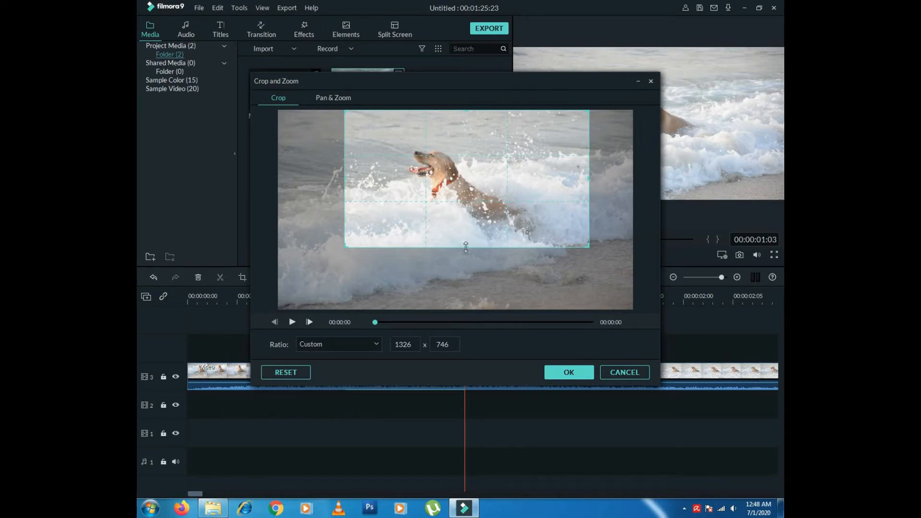
- Restore the original ratio, size the crop to 1236 x 695 centred on the dog, and apply it
{"action": "mouse_move", "coordinate": [465, 246]}
{"action": "left_mouse_down"}
{"action": "mouse_move", "coordinate": [462, 281]}
{"action": "mouse_move", "coordinate": [470, 256]}
{"action": "left_mouse_up"}
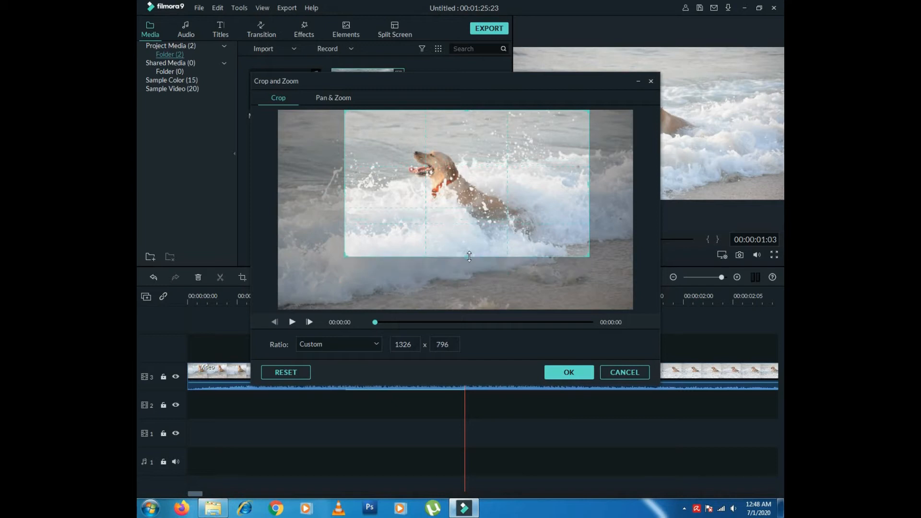
{"action": "mouse_move", "coordinate": [345, 183]}
{"action": "left_mouse_down"}
{"action": "mouse_move", "coordinate": [306, 183]}
{"action": "mouse_move", "coordinate": [333, 183]}
{"action": "left_mouse_up"}
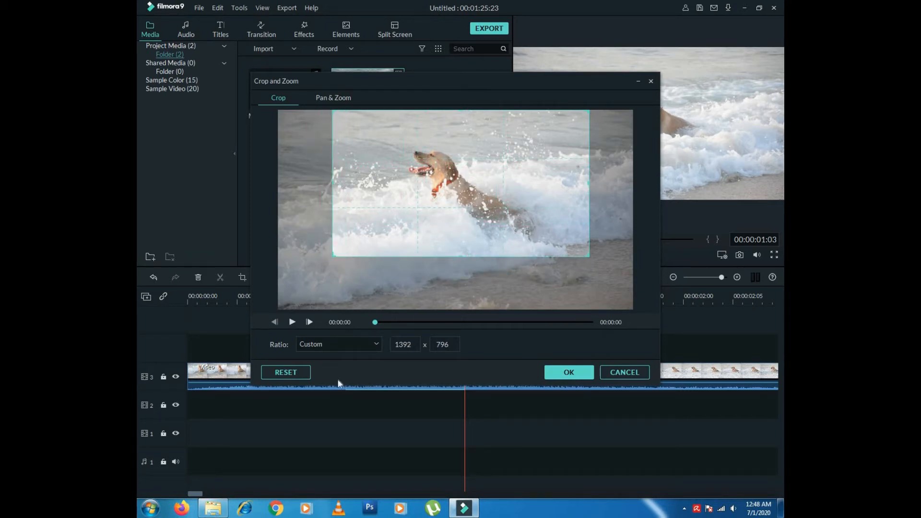
{"action": "left_click", "coordinate": [377, 346]}
{"action": "left_click", "coordinate": [363, 353]}
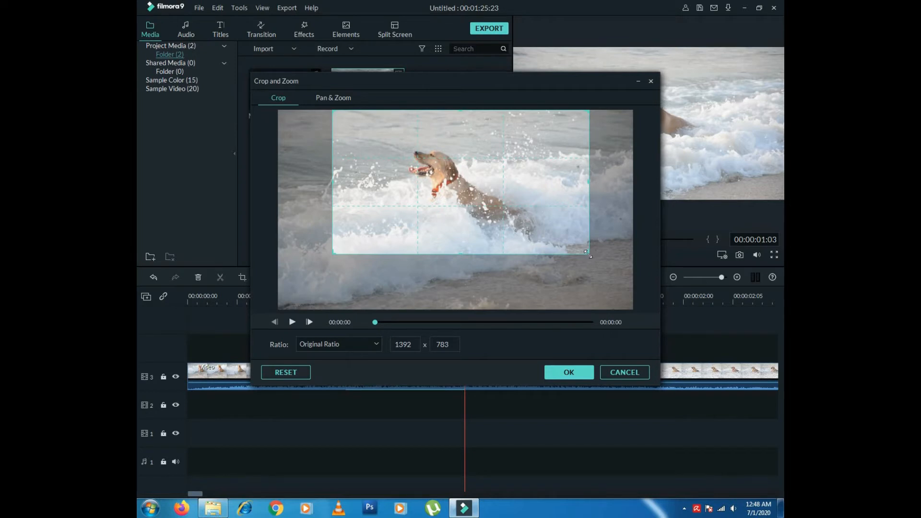
{"action": "left_click_drag", "start_coordinate": [590, 253], "coordinate": [560, 237]}
{"action": "left_click_drag", "start_coordinate": [475, 183], "coordinate": [490, 189]}
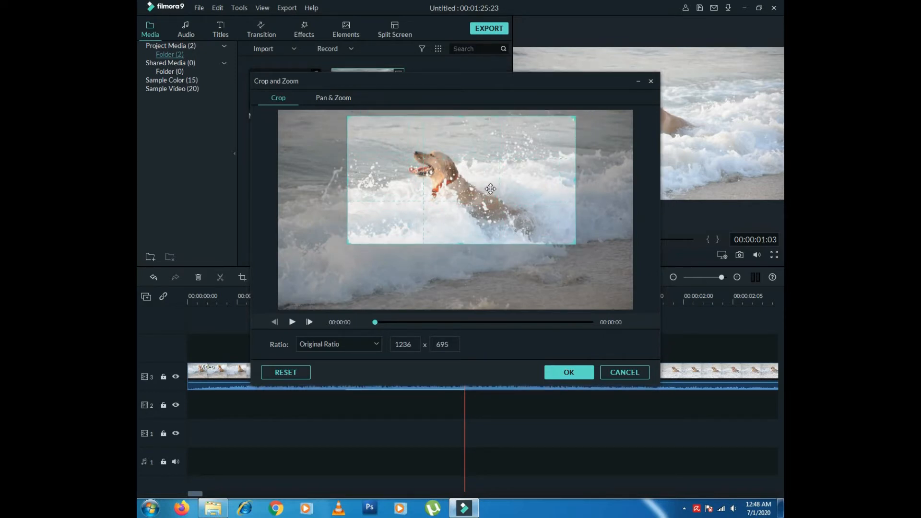
{"action": "left_click", "coordinate": [569, 373]}
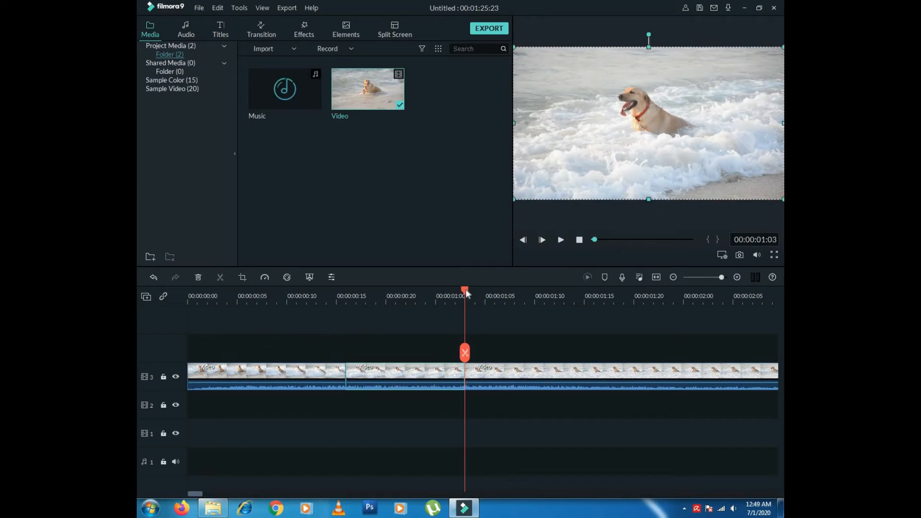
{"action": "left_click_drag", "start_coordinate": [453, 290], "coordinate": [283, 295]}
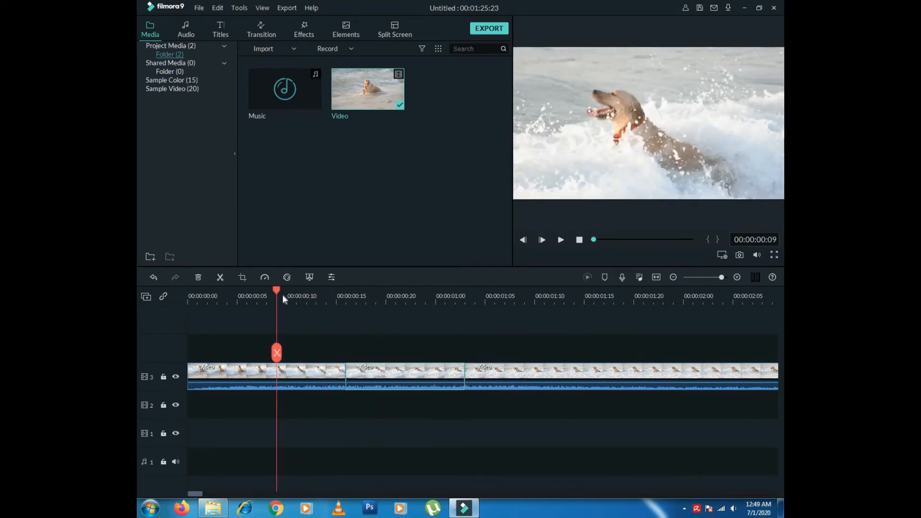
{"action": "left_click", "coordinate": [561, 240]}
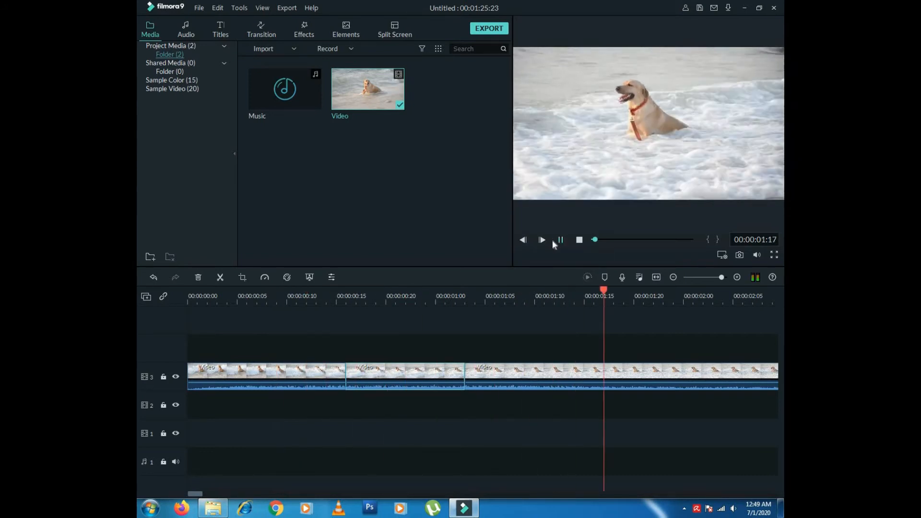
{"action": "left_click", "coordinate": [316, 295]}
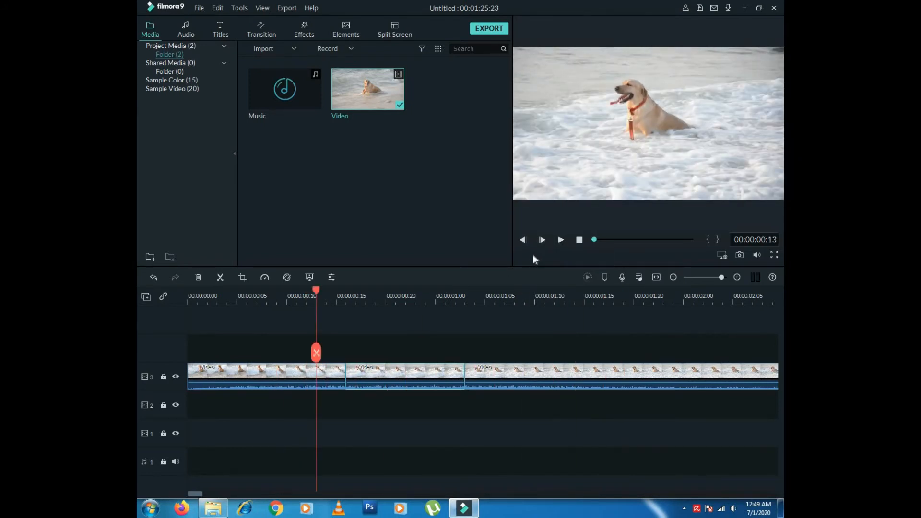
{"action": "left_click", "coordinate": [559, 240]}
{"action": "left_click", "coordinate": [560, 240]}
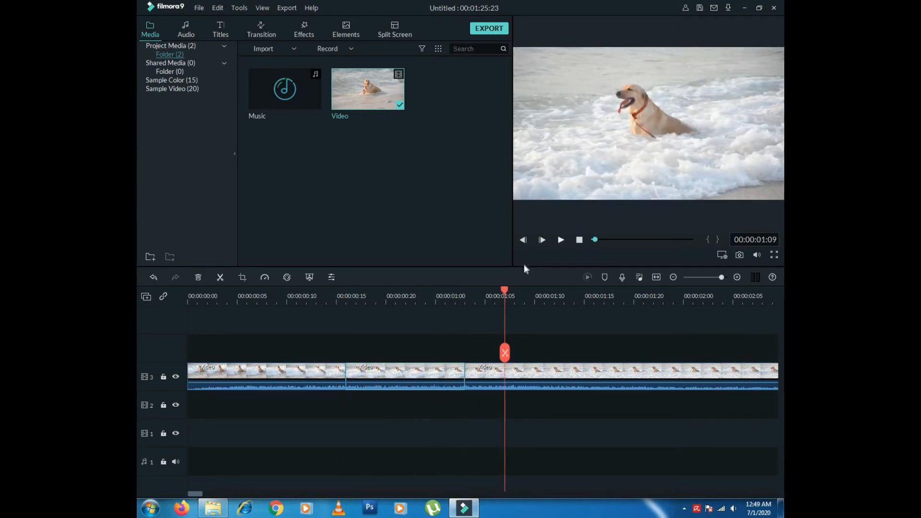
{"action": "left_click", "coordinate": [321, 295]}
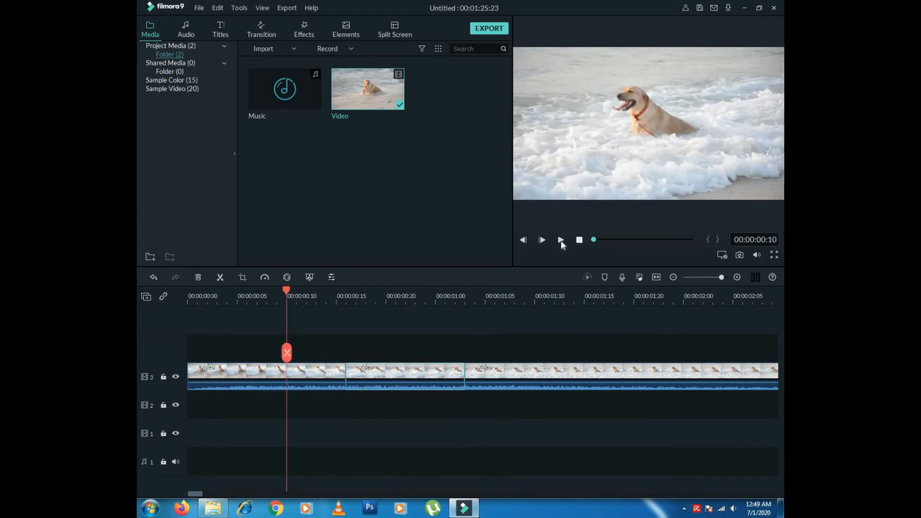
{"action": "left_click", "coordinate": [560, 240]}
{"action": "left_click", "coordinate": [560, 240]}
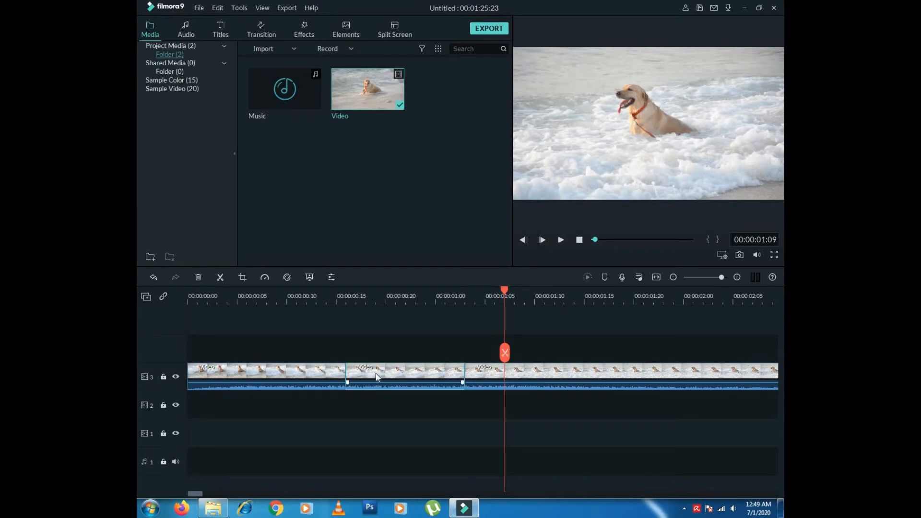
{"action": "left_click", "coordinate": [376, 298]}
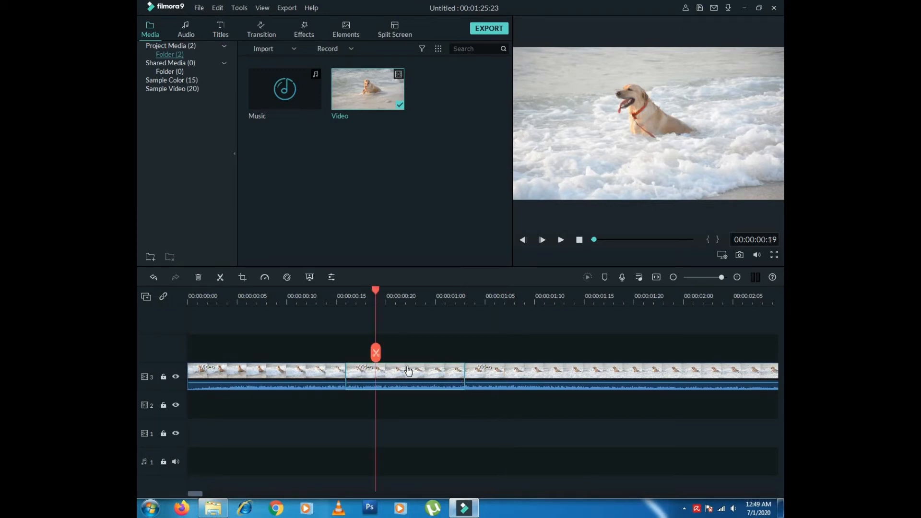
{"action": "left_click", "coordinate": [298, 296]}
{"action": "left_click", "coordinate": [495, 295]}
{"action": "left_click", "coordinate": [366, 297]}
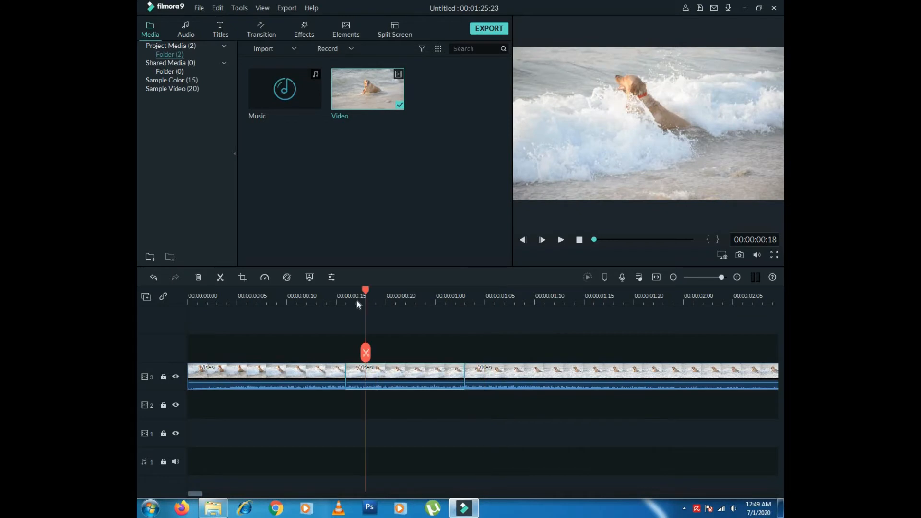
{"action": "left_click", "coordinate": [306, 295]}
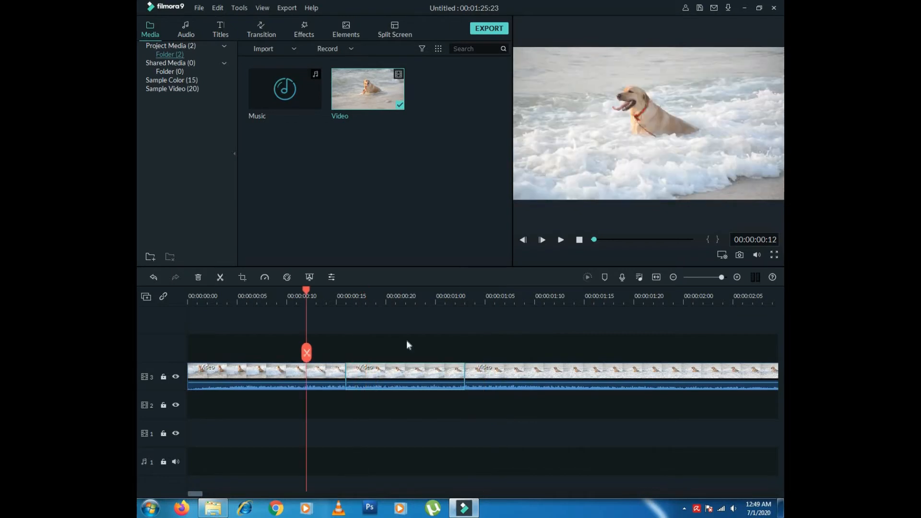
- Set the middle clip piece to 0.578x speed in Speed and Duration
{"action": "right_click", "coordinate": [376, 369]}
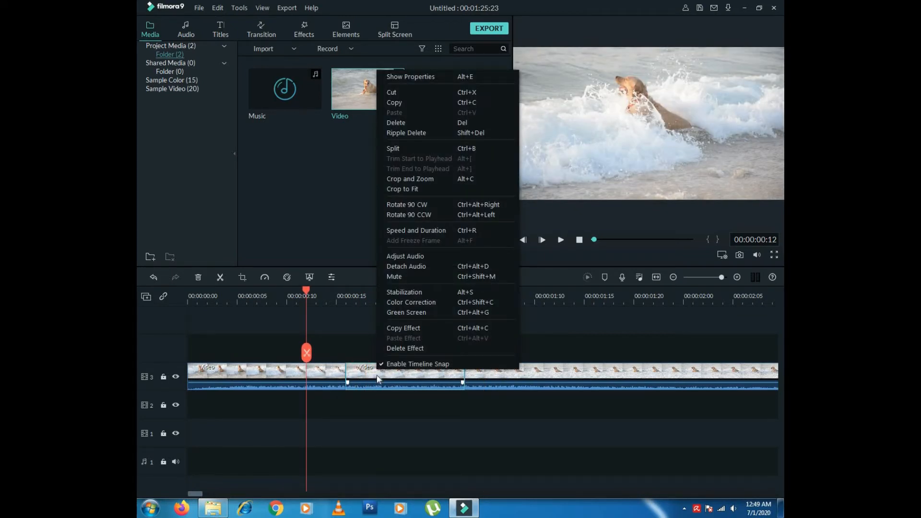
{"action": "left_click", "coordinate": [433, 234]}
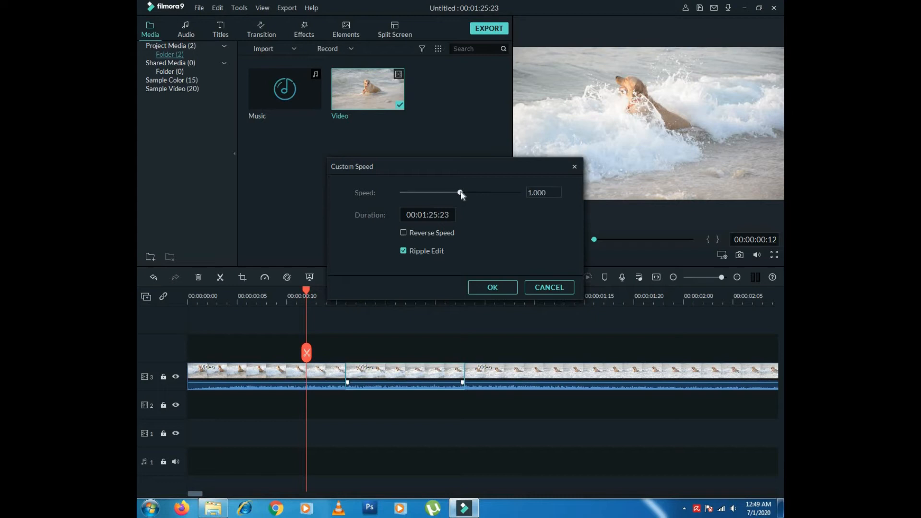
{"action": "left_click_drag", "start_coordinate": [460, 192], "coordinate": [435, 194]}
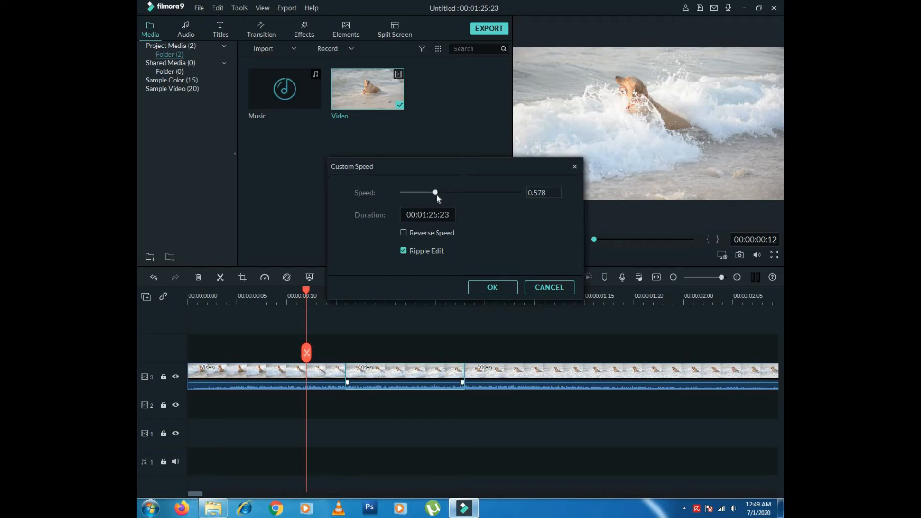
{"action": "left_click", "coordinate": [491, 288]}
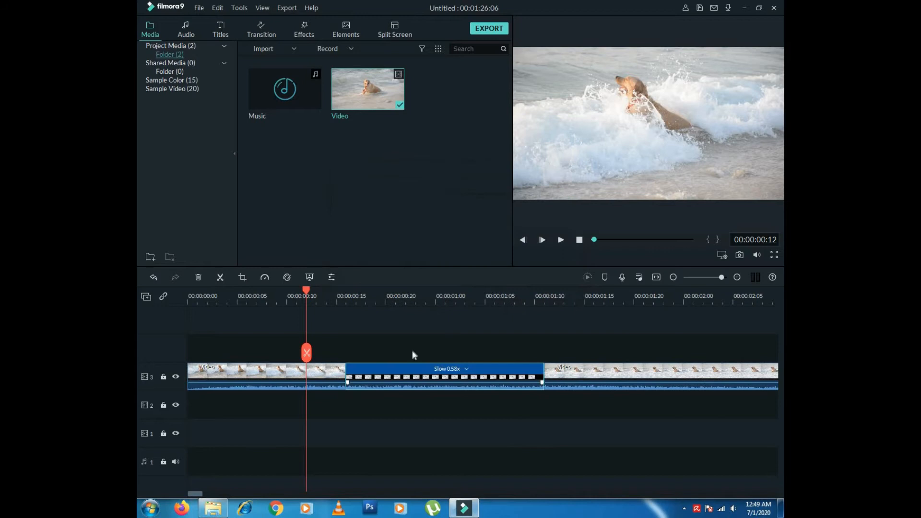
{"action": "left_click", "coordinate": [316, 290]}
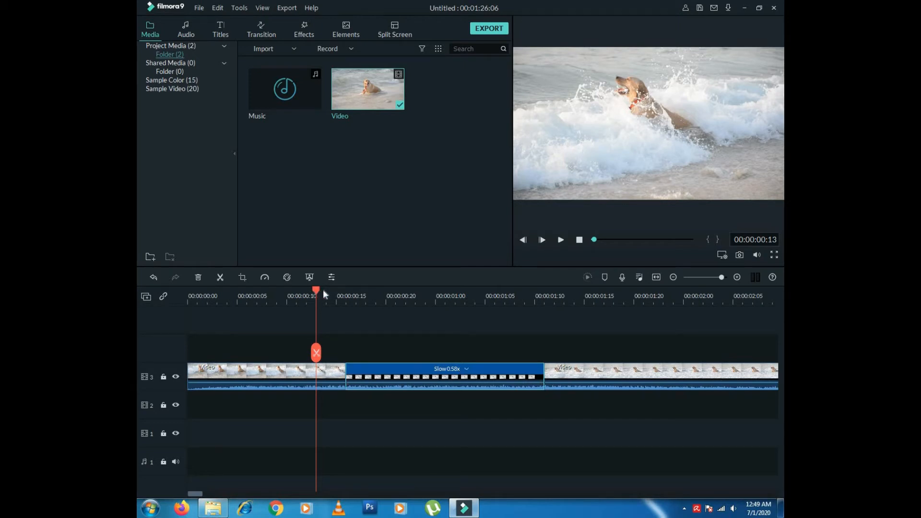
{"action": "left_click", "coordinate": [561, 240]}
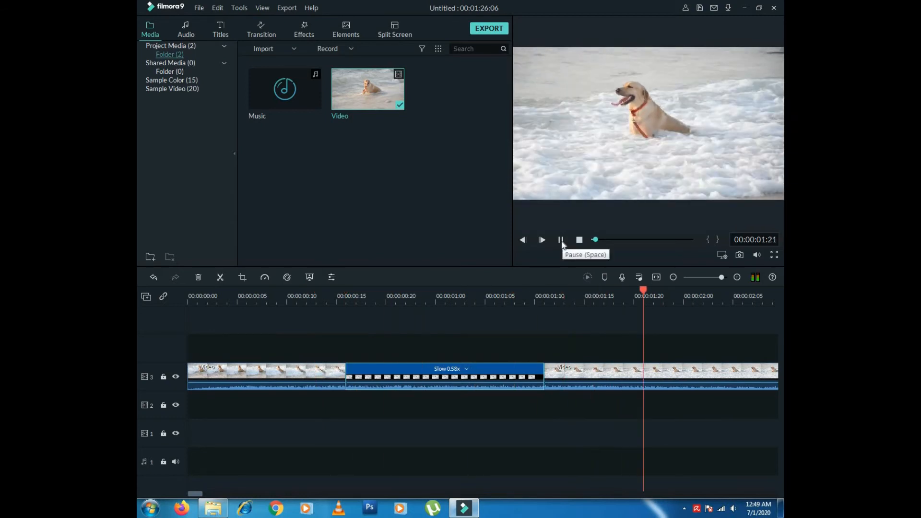
{"action": "left_click", "coordinate": [561, 240]}
{"action": "left_click", "coordinate": [267, 295]}
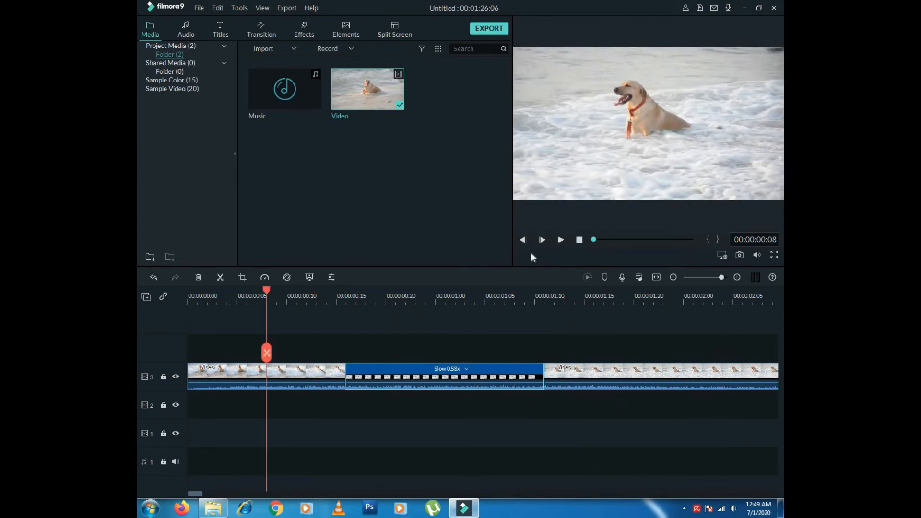
{"action": "left_click", "coordinate": [560, 240]}
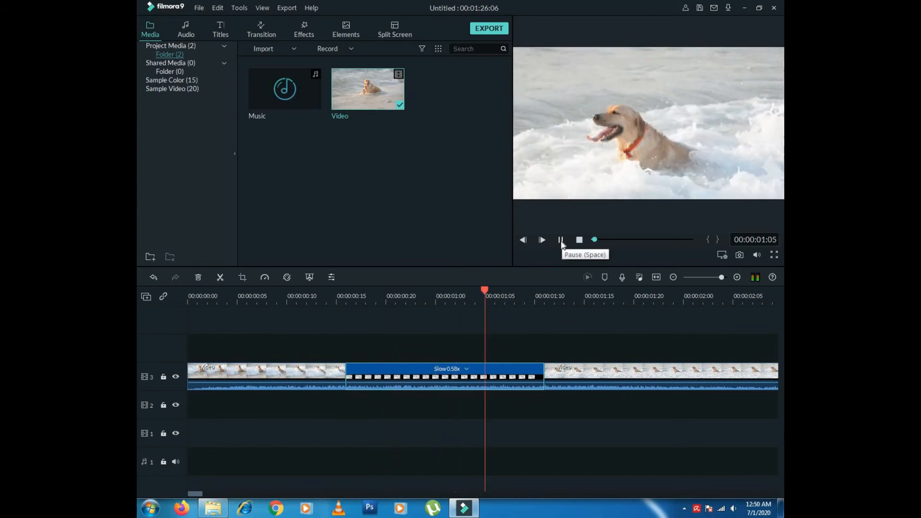
{"action": "left_click", "coordinate": [560, 240]}
{"action": "left_click", "coordinate": [435, 370]}
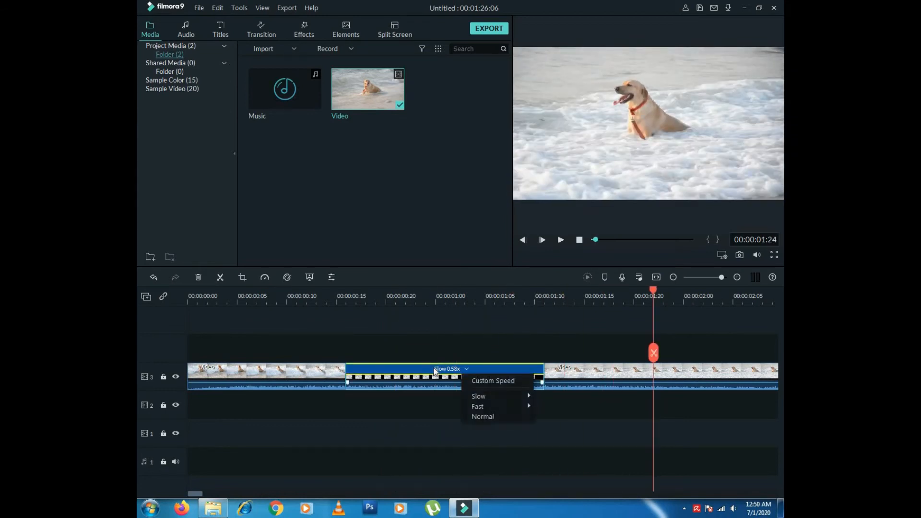
{"action": "left_click", "coordinate": [431, 384]}
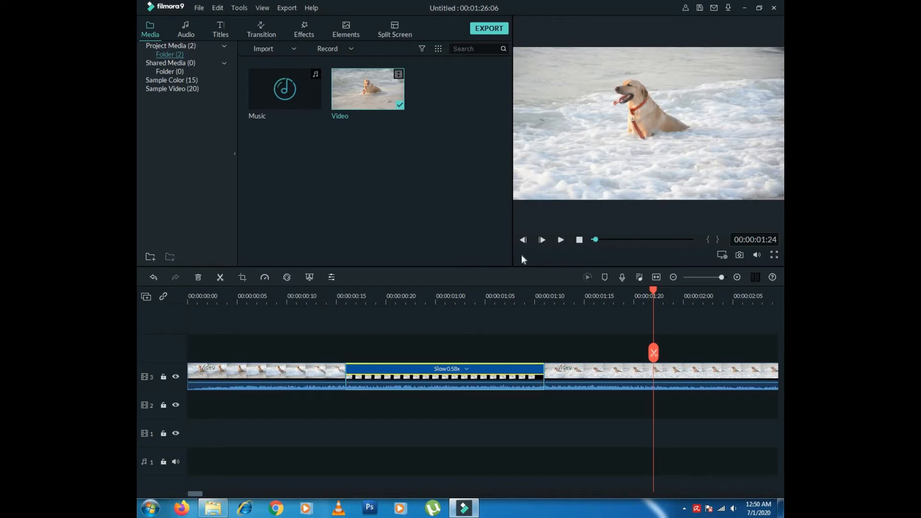
{"action": "left_click", "coordinate": [481, 406]}
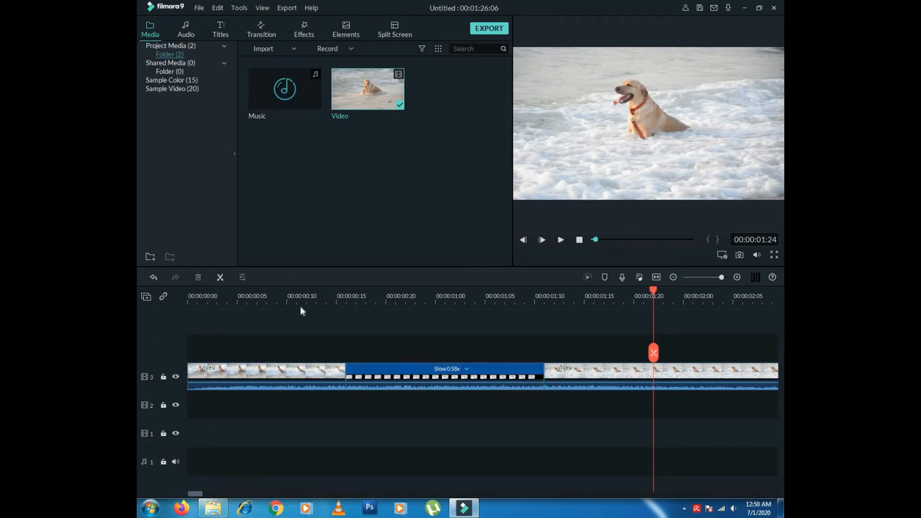
{"action": "left_click", "coordinate": [513, 371]}
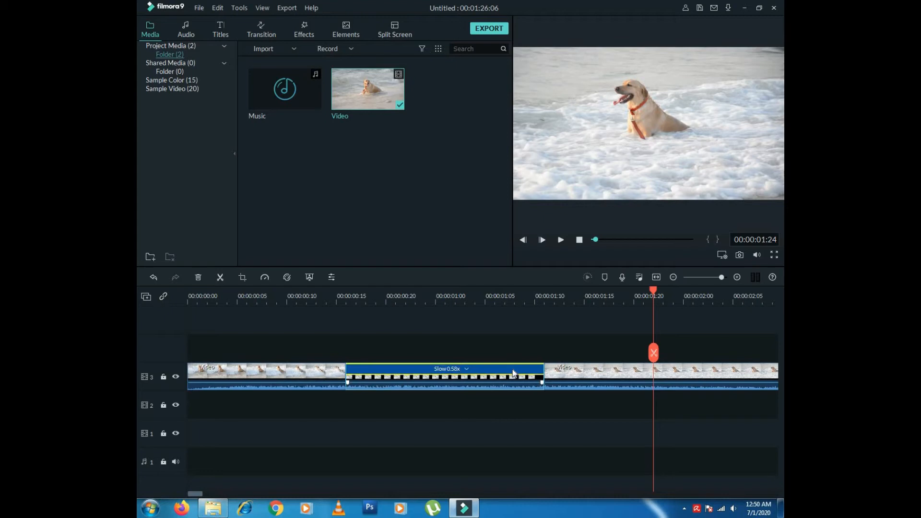
{"action": "key", "text": "Delete"}
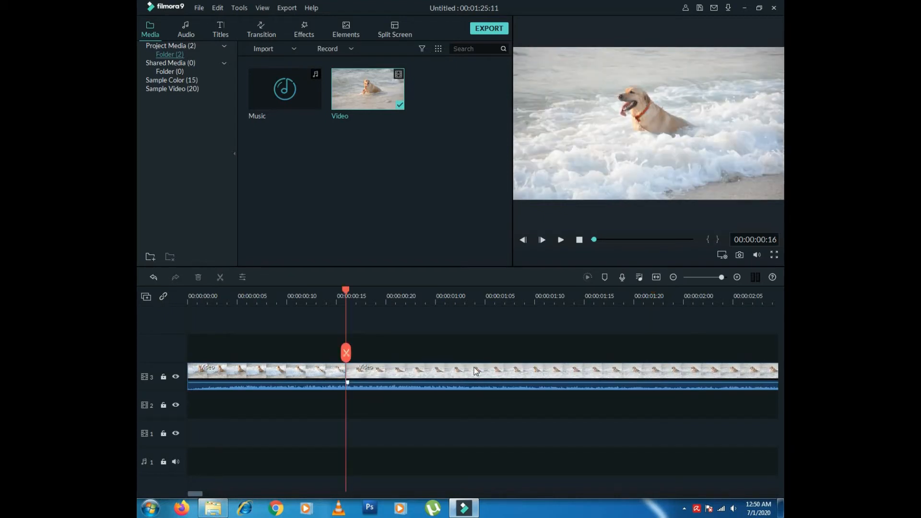
- Delete the split clips and drag the whole Video clip from the library onto track 3
{"action": "left_click", "coordinate": [475, 370]}
{"action": "key", "text": "Delete"}
{"action": "left_click_drag", "start_coordinate": [451, 372], "coordinate": [218, 404]}
{"action": "key", "text": "Delete"}
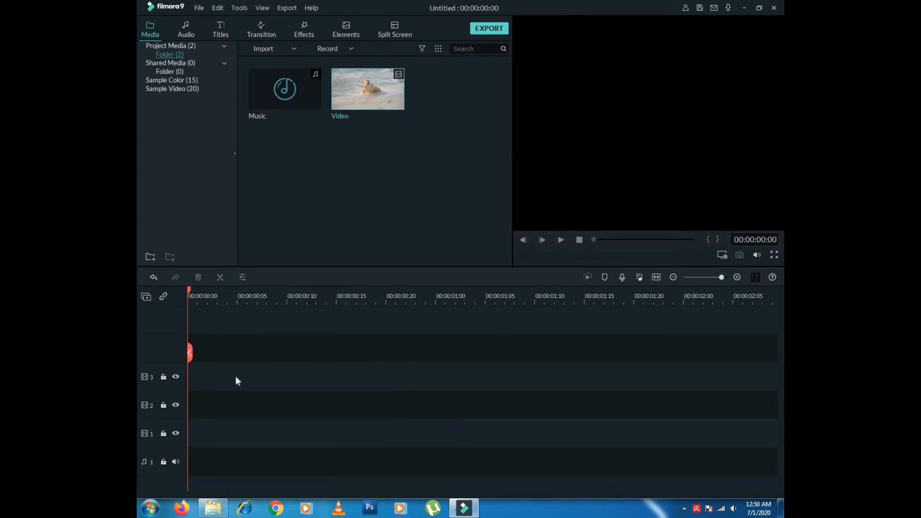
{"action": "left_click_drag", "start_coordinate": [383, 98], "coordinate": [187, 383]}
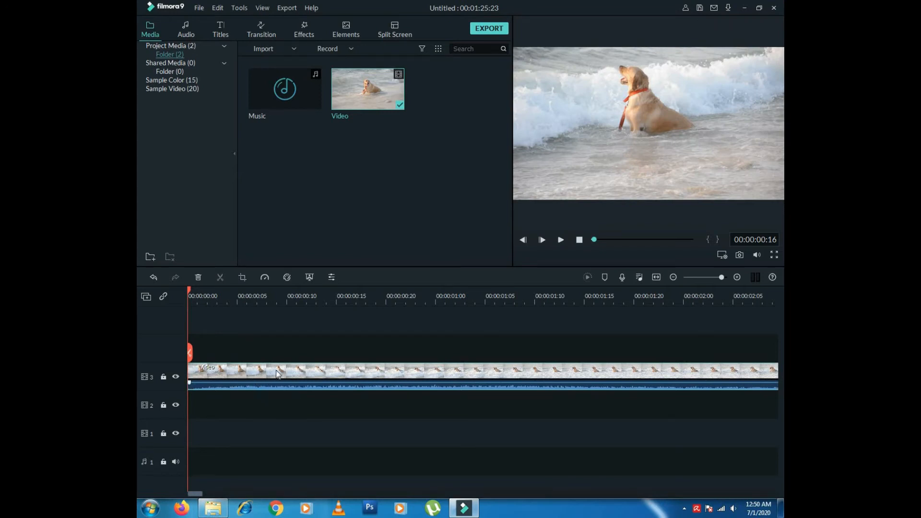
{"action": "left_click", "coordinate": [287, 278]}
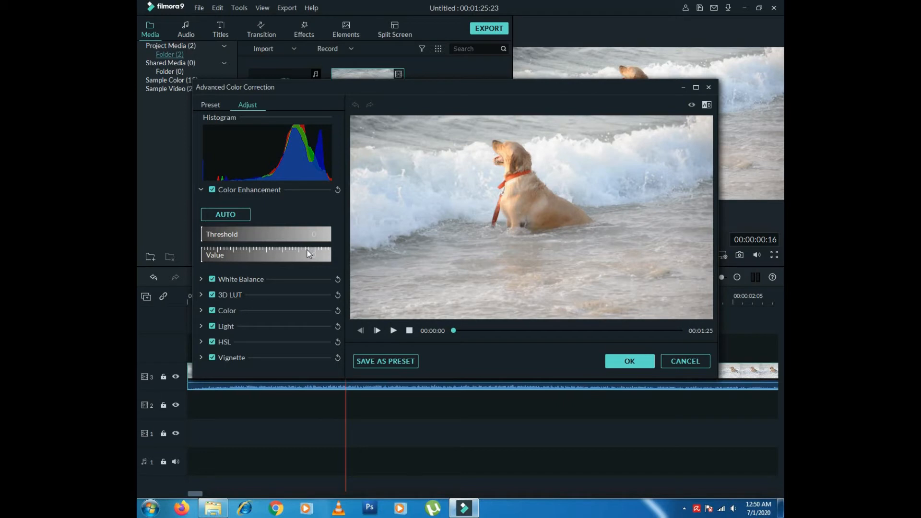
- Try AUTO enhancement, undo it, and set Color Enhancement to Threshold 7 and Value 21
{"action": "left_click", "coordinate": [230, 217]}
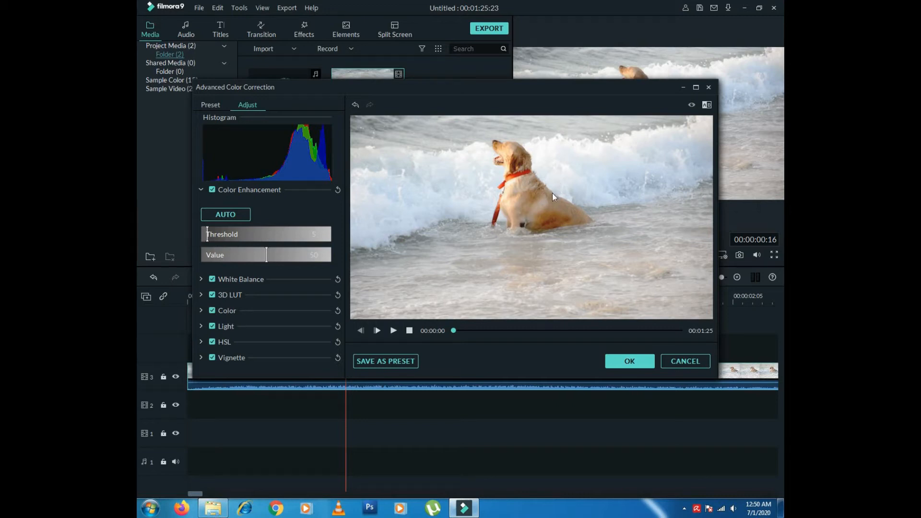
{"action": "left_click", "coordinate": [394, 330]}
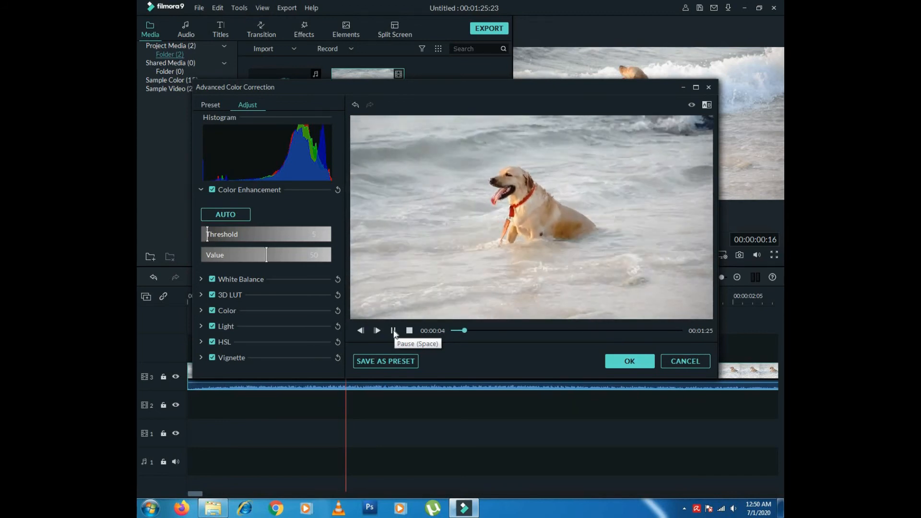
{"action": "left_click", "coordinate": [394, 331]}
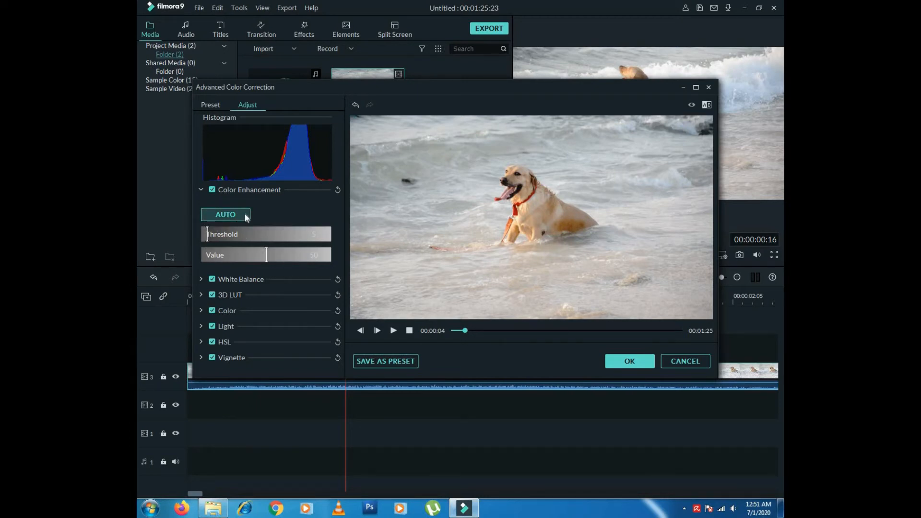
{"action": "key", "text": "ctrl+z"}
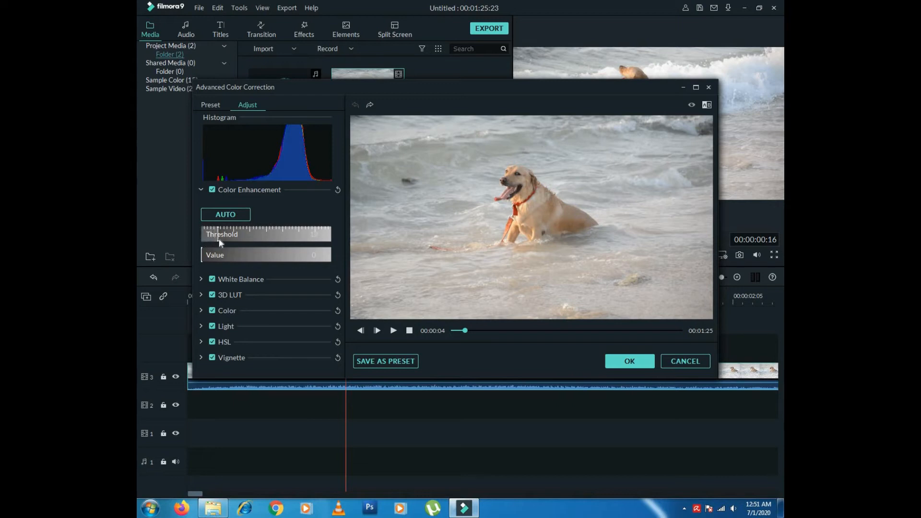
{"action": "left_click_drag", "start_coordinate": [216, 239], "coordinate": [228, 255]}
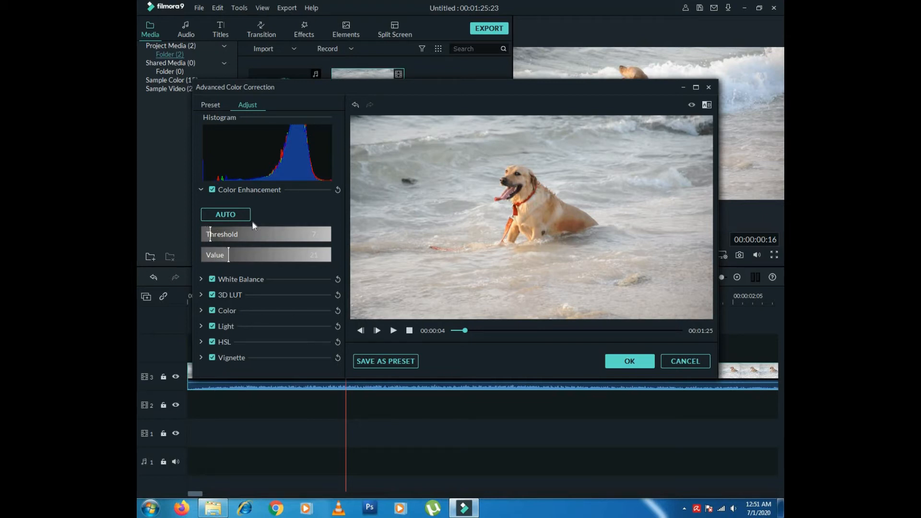
{"action": "left_click", "coordinate": [201, 279]}
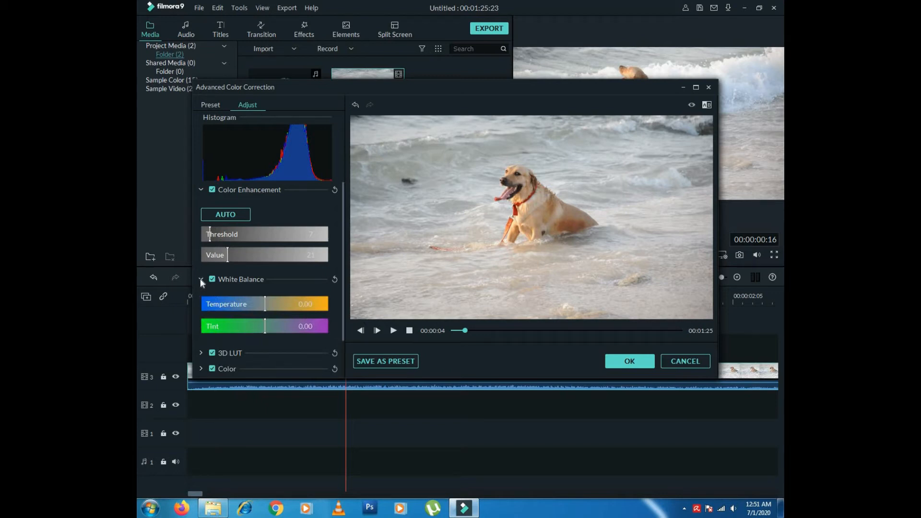
- Set White Balance Temperature to 0.17 and Tint to 0.20
{"action": "left_click_drag", "start_coordinate": [344, 270], "coordinate": [342, 304]}
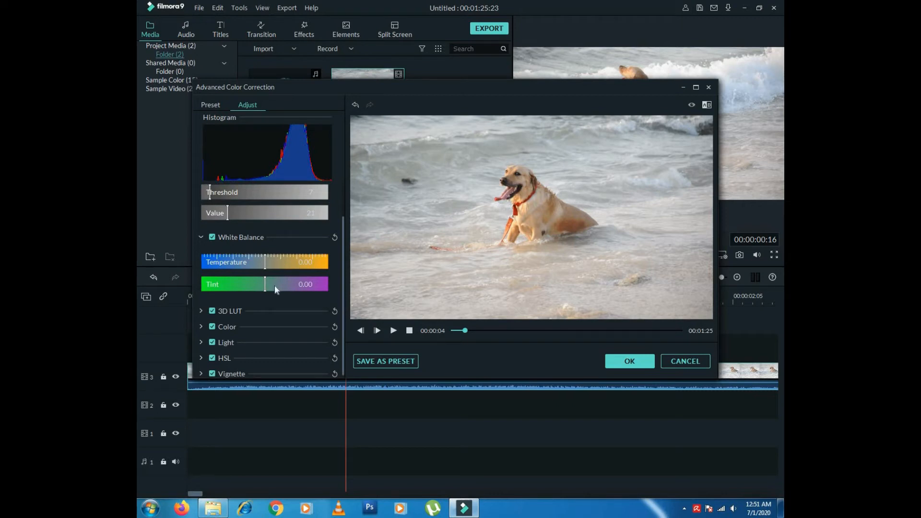
{"action": "scroll", "coordinate": [342, 292], "scroll_direction": "down", "scroll_amount": 1}
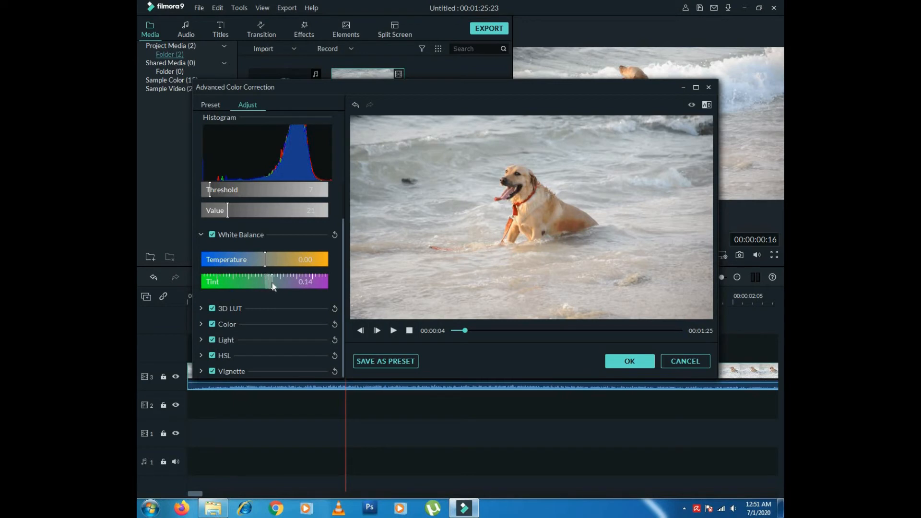
{"action": "left_click_drag", "start_coordinate": [266, 263], "coordinate": [273, 262]}
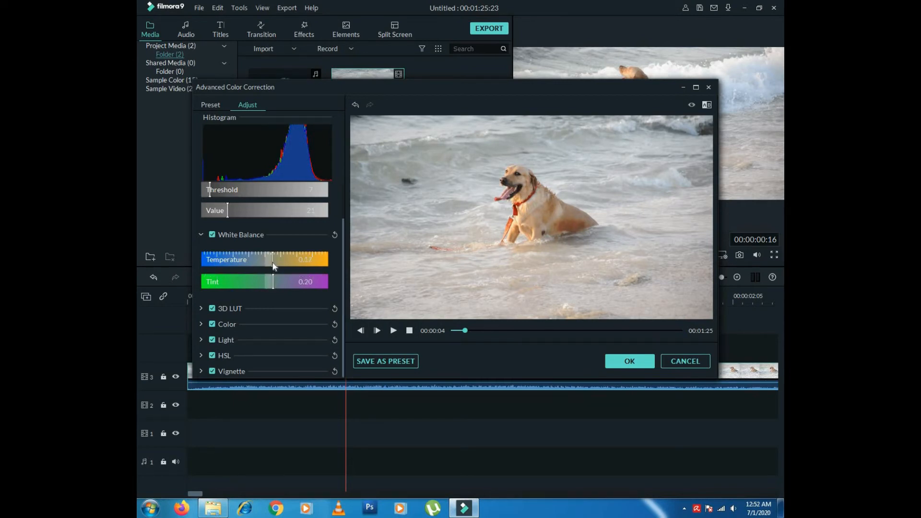
{"action": "left_click", "coordinate": [201, 310]}
{"action": "left_click_drag", "start_coordinate": [343, 272], "coordinate": [346, 298]}
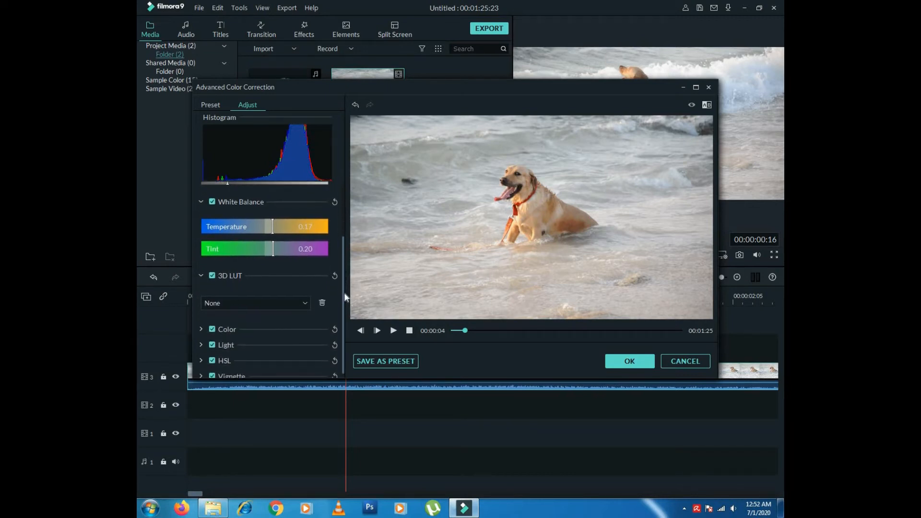
- Try the 007 Series, B&W Film and Batman 3D LUT looks on the clip
{"action": "left_click", "coordinate": [296, 304]}
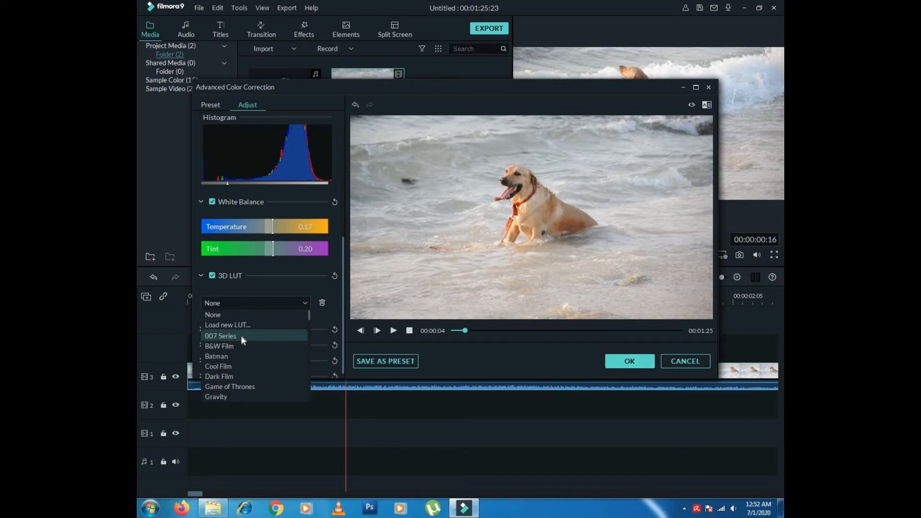
{"action": "left_click", "coordinate": [241, 335]}
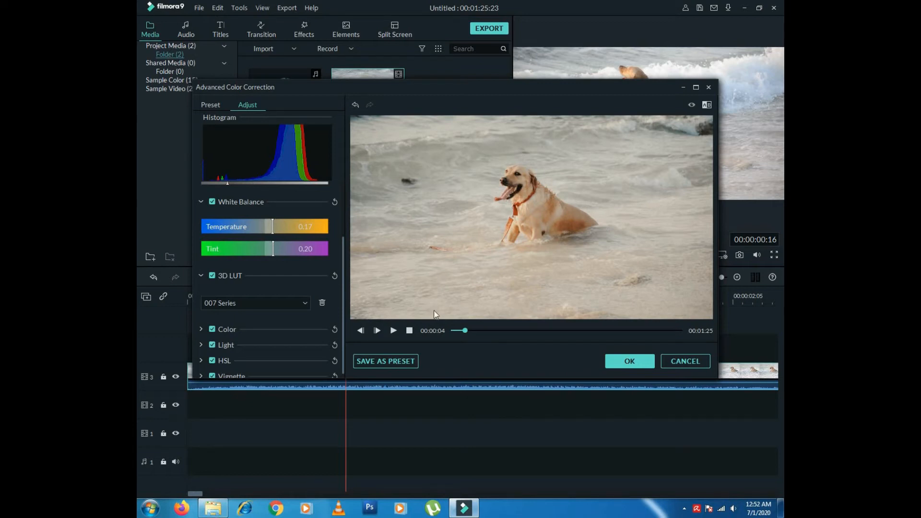
{"action": "left_click", "coordinate": [306, 302]}
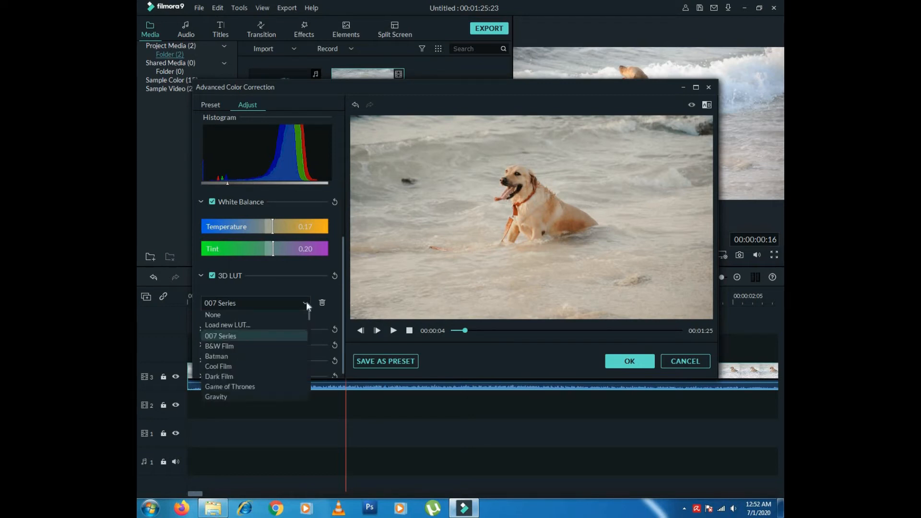
{"action": "left_click", "coordinate": [229, 345]}
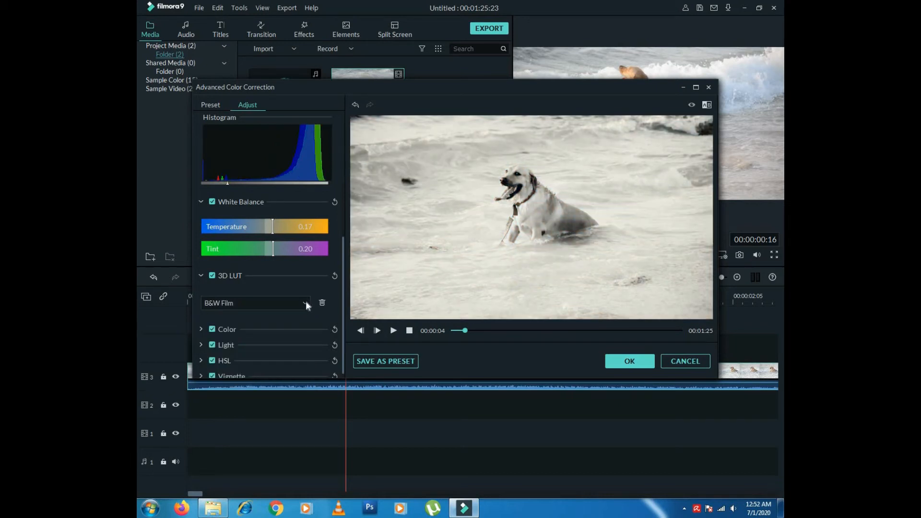
{"action": "left_click", "coordinate": [306, 301]}
{"action": "left_click", "coordinate": [232, 358]}
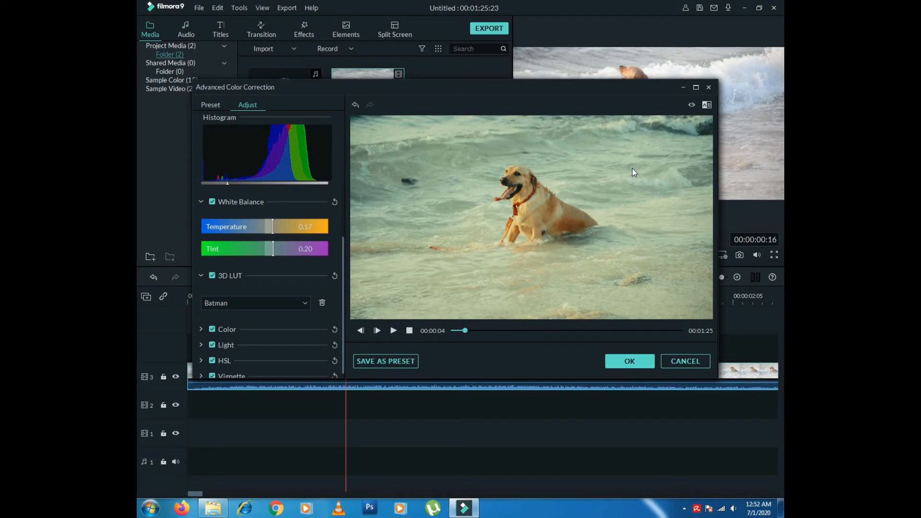
- Preview the Batman look, then set the 3D LUT back to None
{"action": "left_click", "coordinate": [393, 331]}
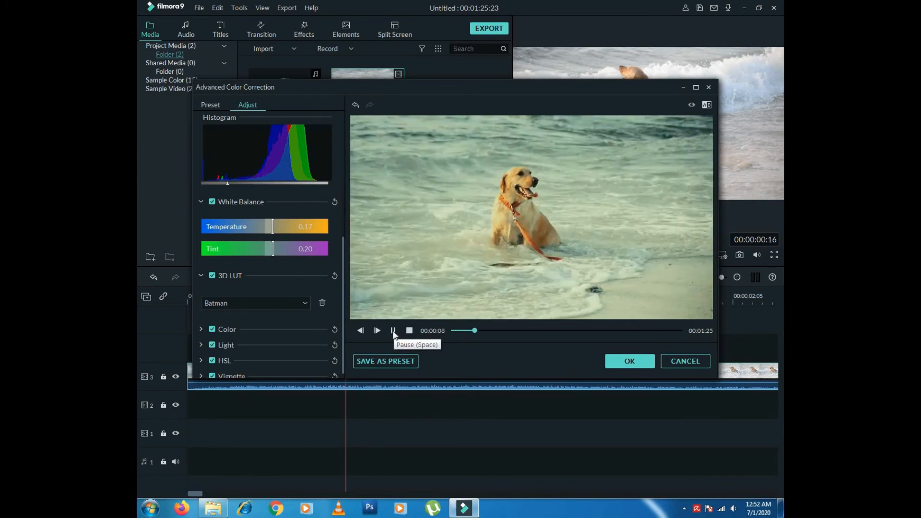
{"action": "left_click", "coordinate": [394, 331]}
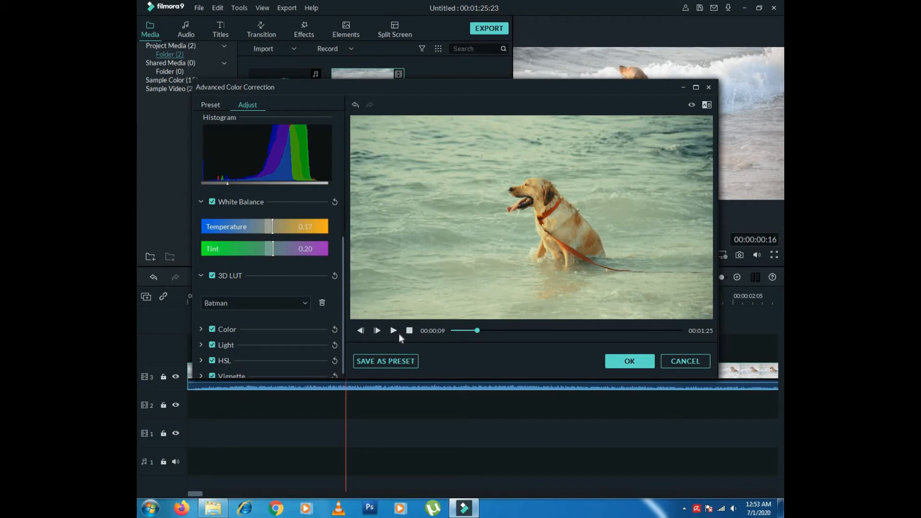
{"action": "left_click_drag", "start_coordinate": [342, 261], "coordinate": [343, 274]}
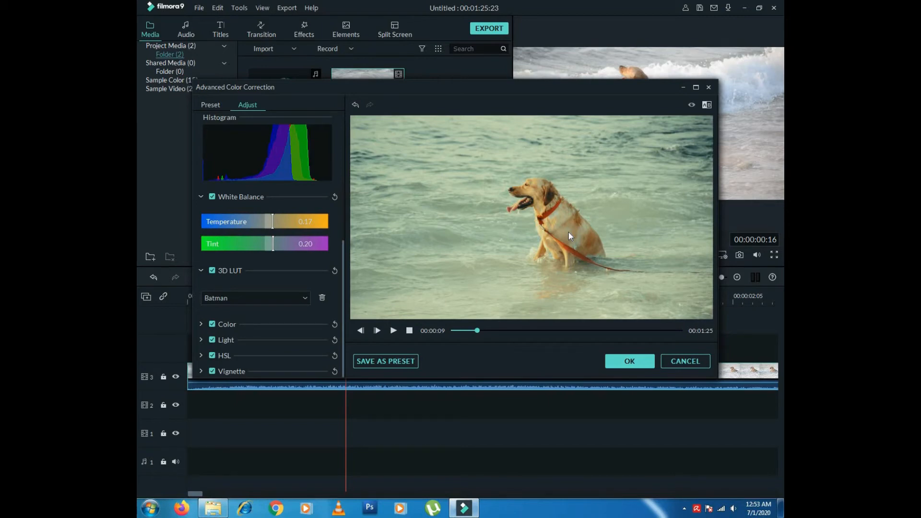
{"action": "left_click", "coordinate": [306, 297]}
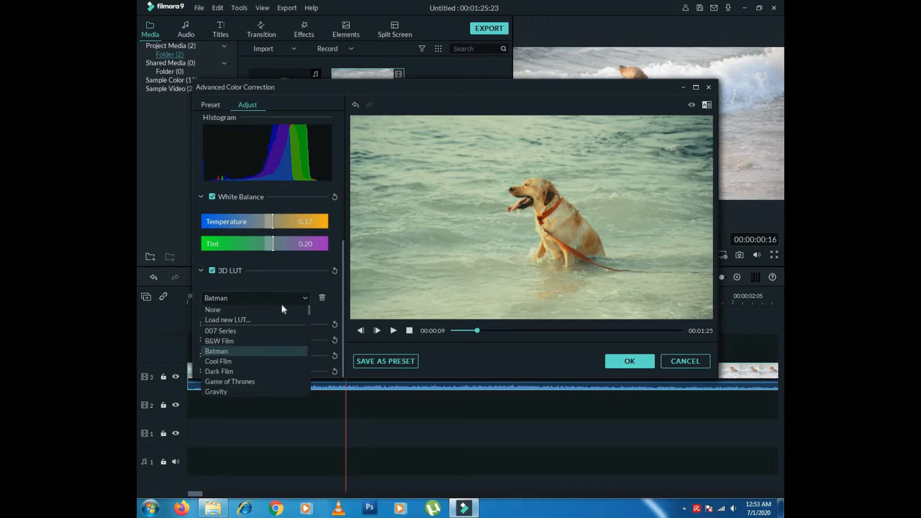
{"action": "left_click", "coordinate": [282, 310]}
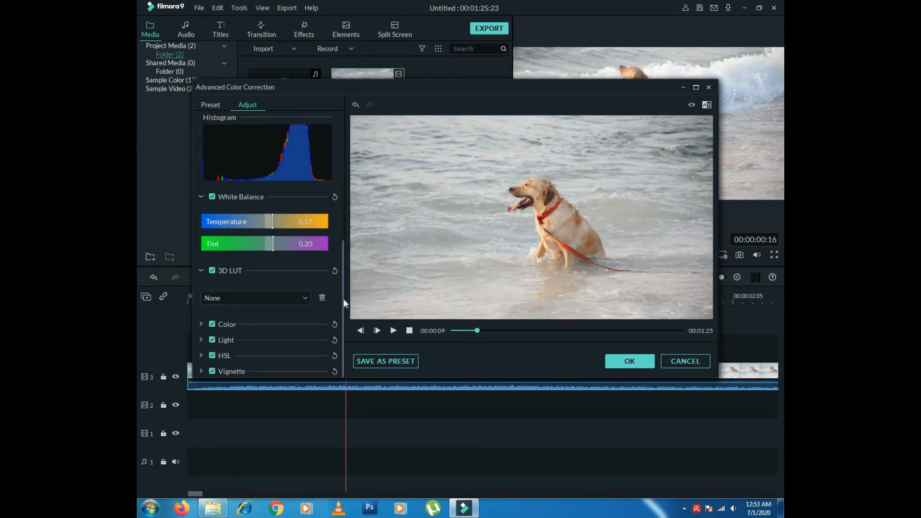
- Expand Color, Light and HSL, then set HSL Hue -10, Saturation -15, Luminance 12
{"action": "left_click", "coordinate": [200, 324]}
{"action": "left_click_drag", "start_coordinate": [342, 321], "coordinate": [335, 362]}
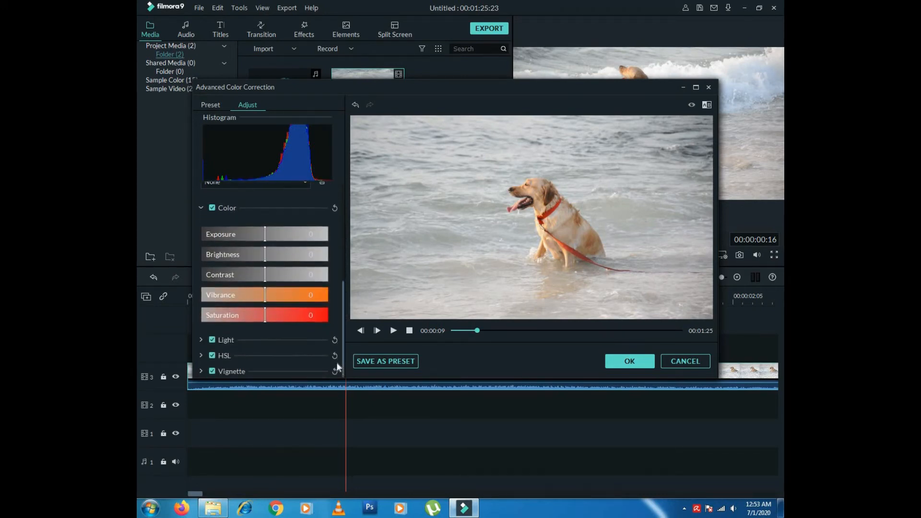
{"action": "left_click", "coordinate": [201, 341]}
{"action": "left_click_drag", "start_coordinate": [343, 309], "coordinate": [339, 354]}
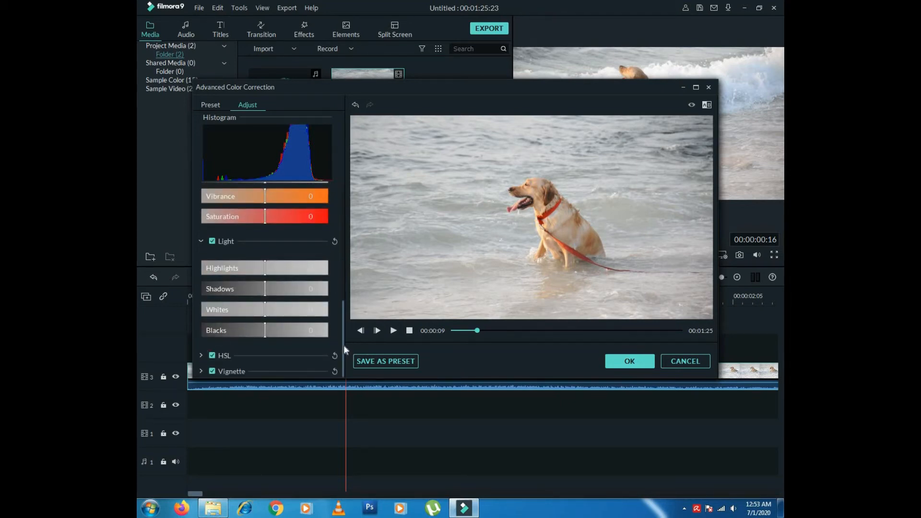
{"action": "left_click", "coordinate": [198, 355]}
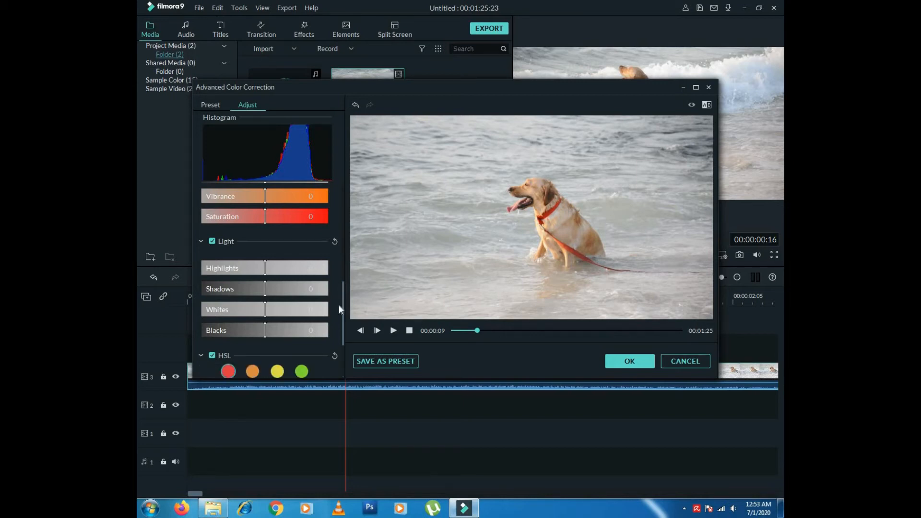
{"action": "left_click_drag", "start_coordinate": [341, 307], "coordinate": [338, 341]}
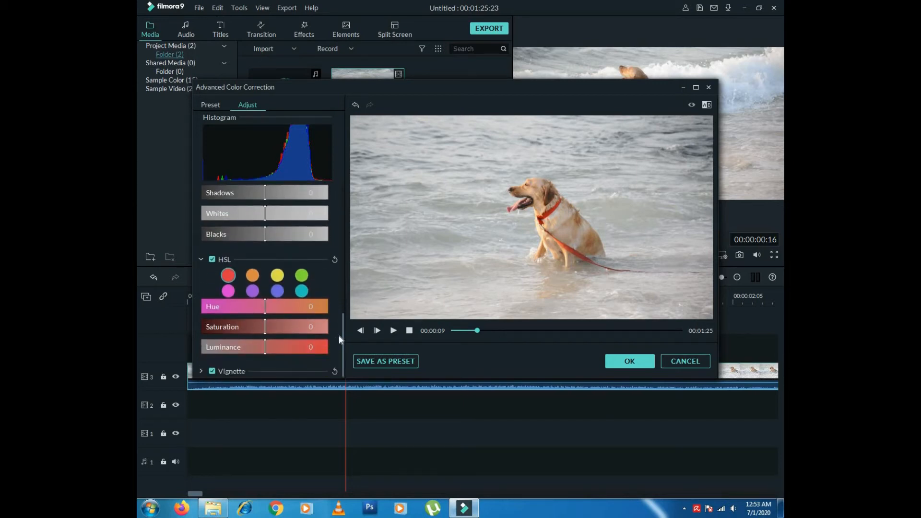
{"action": "left_click_drag", "start_coordinate": [266, 309], "coordinate": [272, 354]}
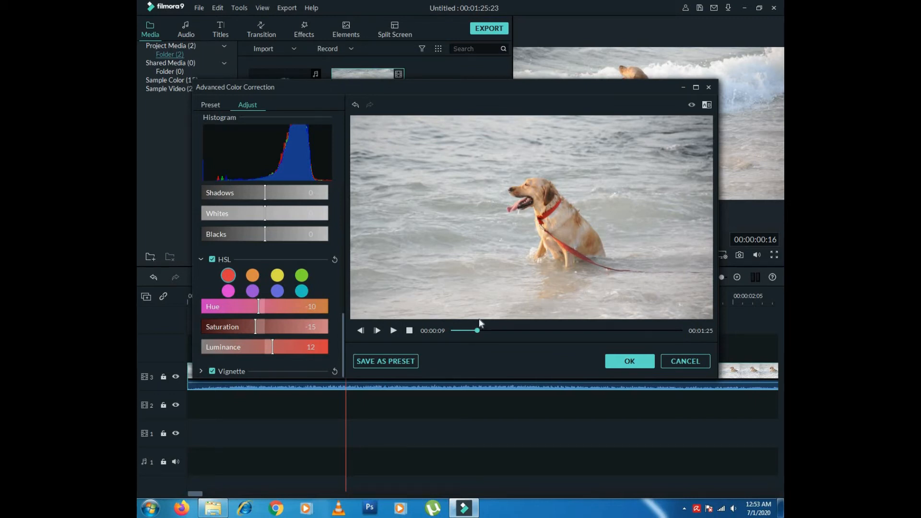
- Save the current colour settings as a new preset, entering a name for it
{"action": "left_click", "coordinate": [403, 361]}
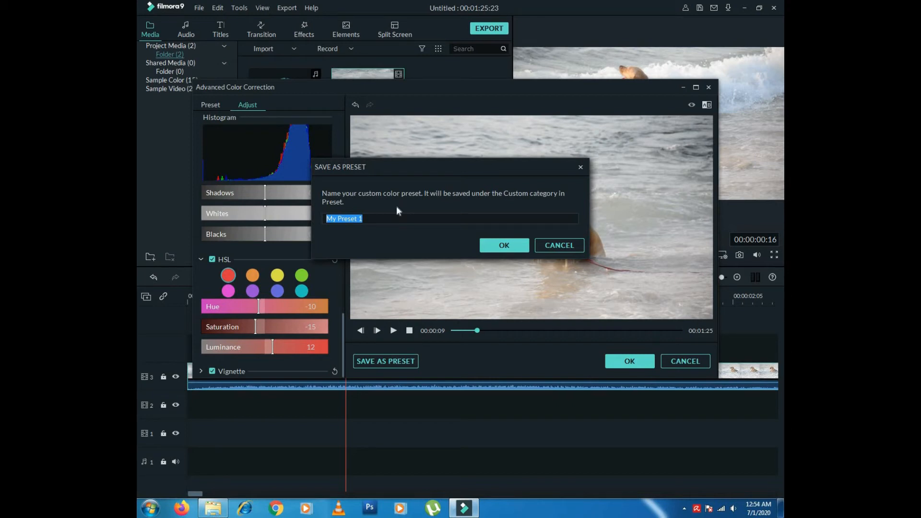
{"action": "left_click", "coordinate": [501, 246]}
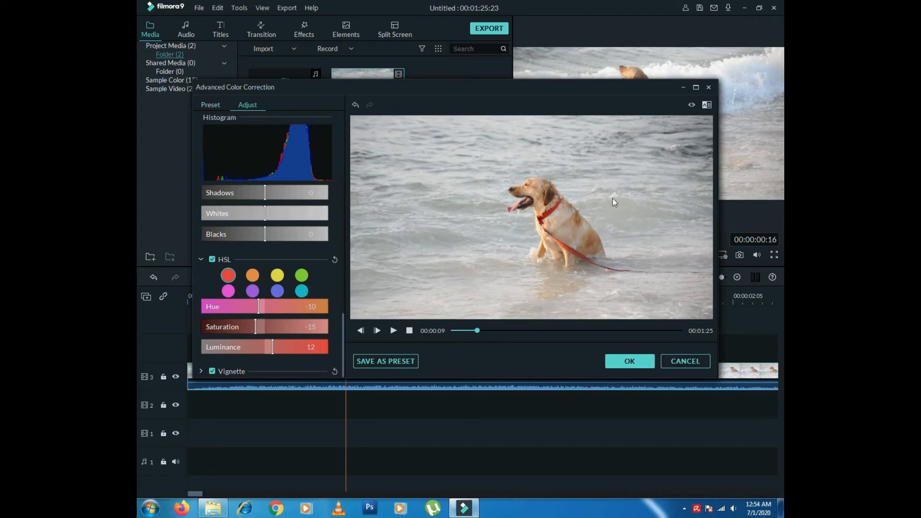
- Show the Custom presets in the Preset tab, then close the dialog with CANCEL
{"action": "left_click", "coordinate": [215, 102]}
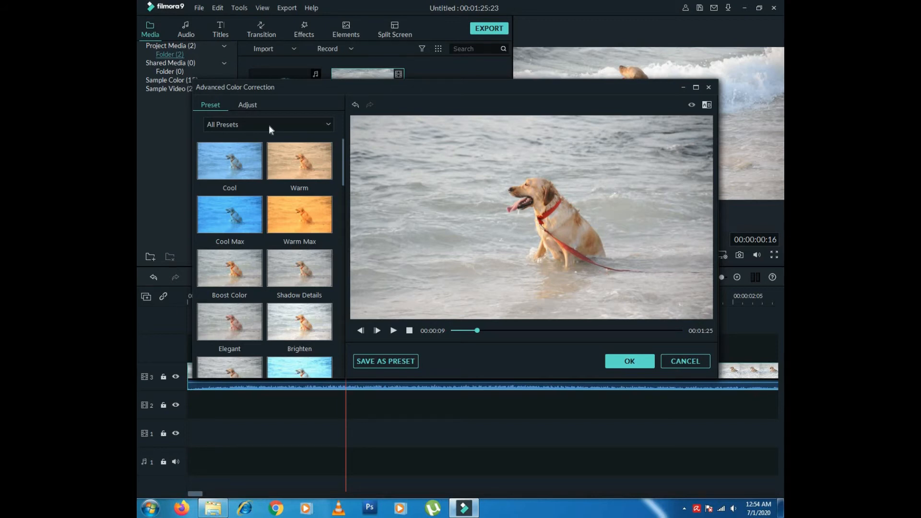
{"action": "left_click", "coordinate": [269, 125]}
{"action": "left_click", "coordinate": [238, 146]}
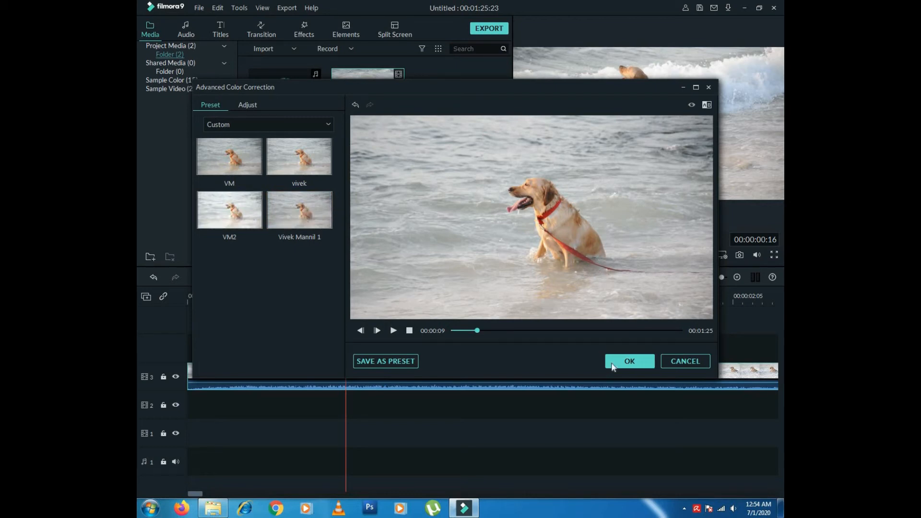
{"action": "left_click", "coordinate": [685, 364]}
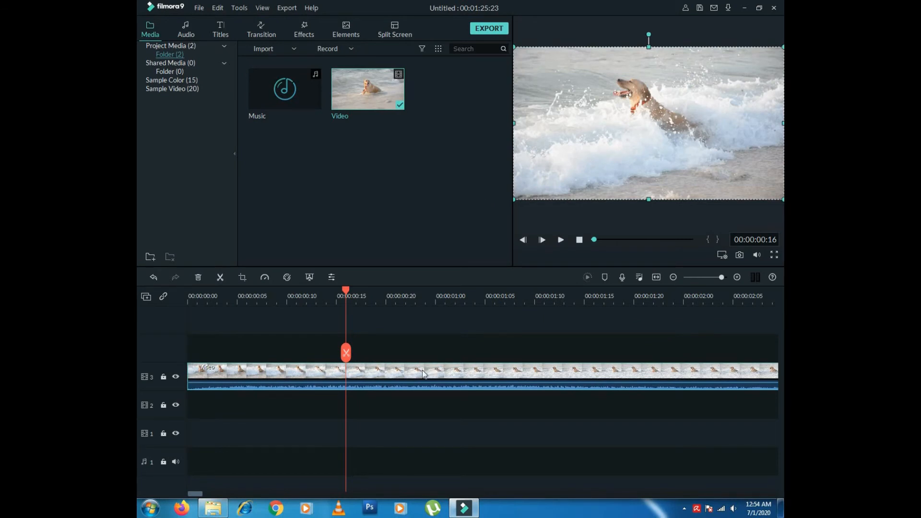
{"action": "left_click", "coordinate": [287, 277]}
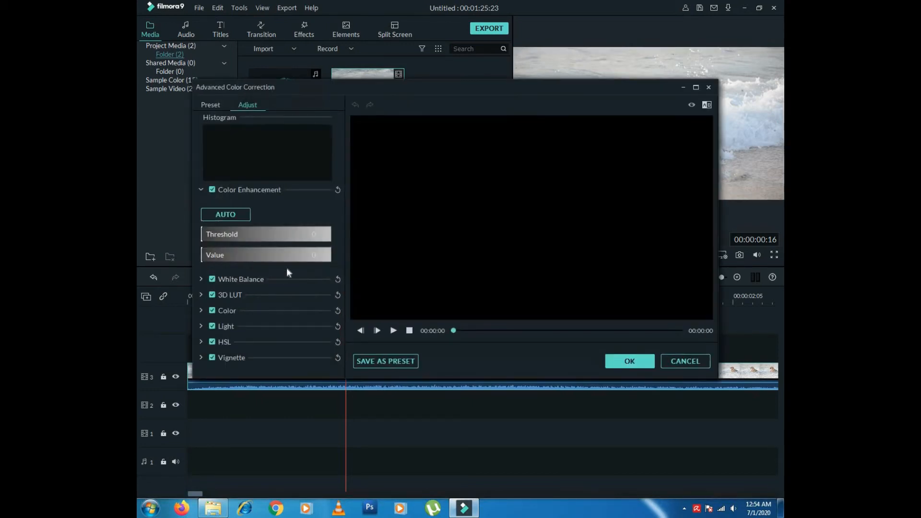
{"action": "left_click", "coordinate": [204, 104]}
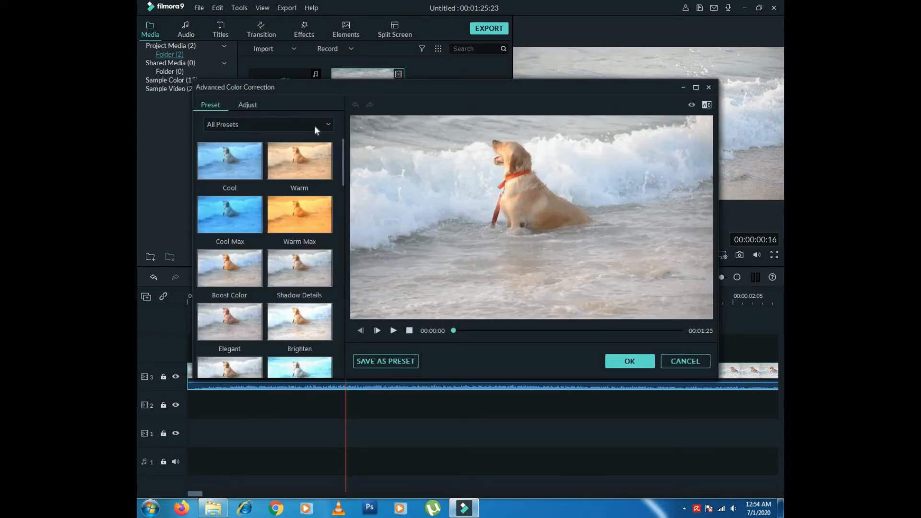
{"action": "left_click", "coordinate": [315, 126]}
{"action": "left_click", "coordinate": [251, 148]}
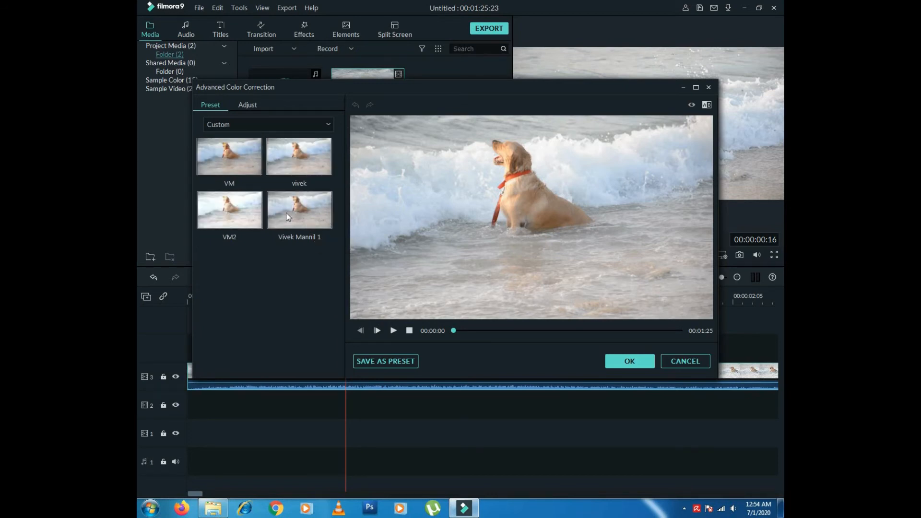
{"action": "left_click", "coordinate": [321, 218]}
{"action": "left_click", "coordinate": [326, 168]}
{"action": "left_click", "coordinate": [319, 220]}
{"action": "left_click", "coordinate": [243, 222]}
{"action": "left_click", "coordinate": [259, 167]}
{"action": "left_click", "coordinate": [326, 169]}
{"action": "left_click", "coordinate": [675, 361]}
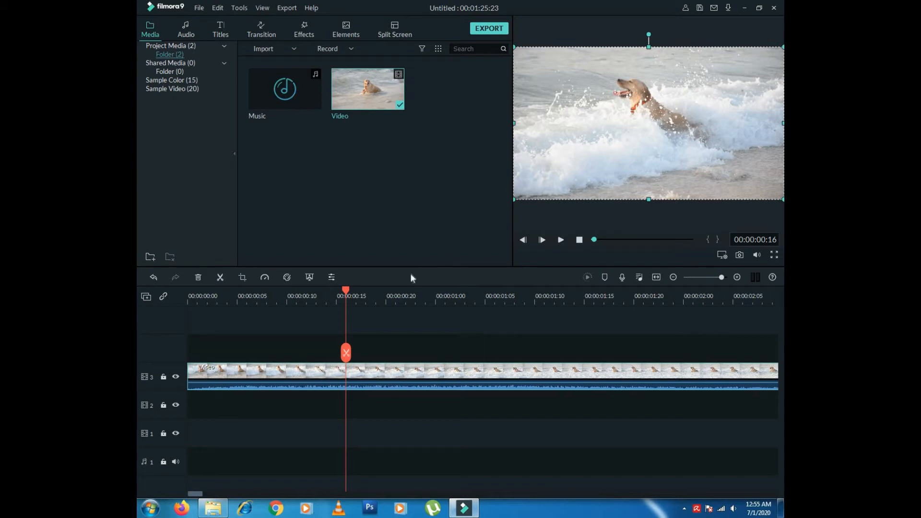
{"action": "left_click", "coordinate": [332, 278]}
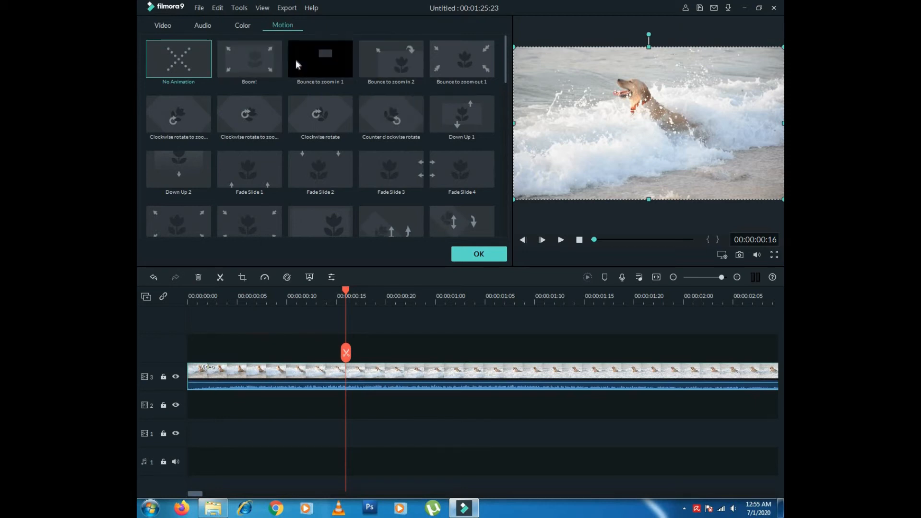
{"action": "scroll", "coordinate": [506, 118], "scroll_direction": "down", "scroll_amount": 2}
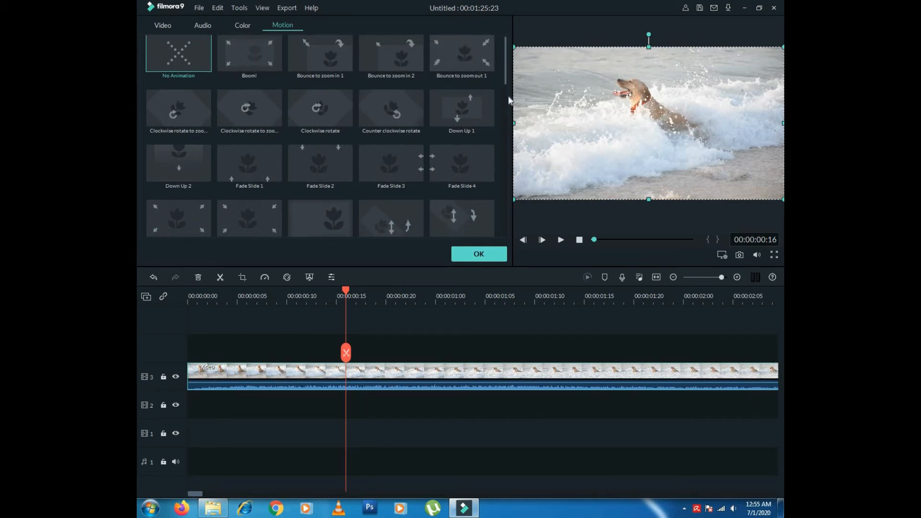
{"action": "scroll", "coordinate": [506, 133], "scroll_direction": "down", "scroll_amount": 3}
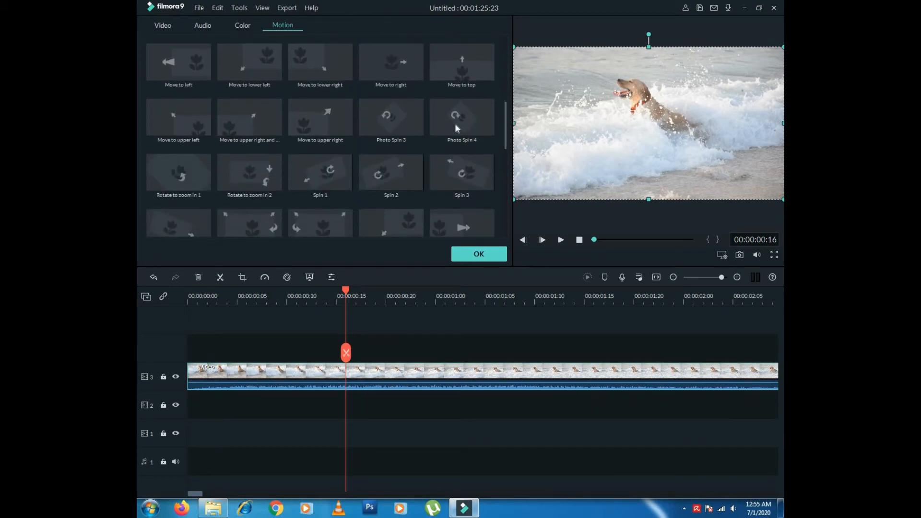
{"action": "left_click", "coordinate": [454, 123]}
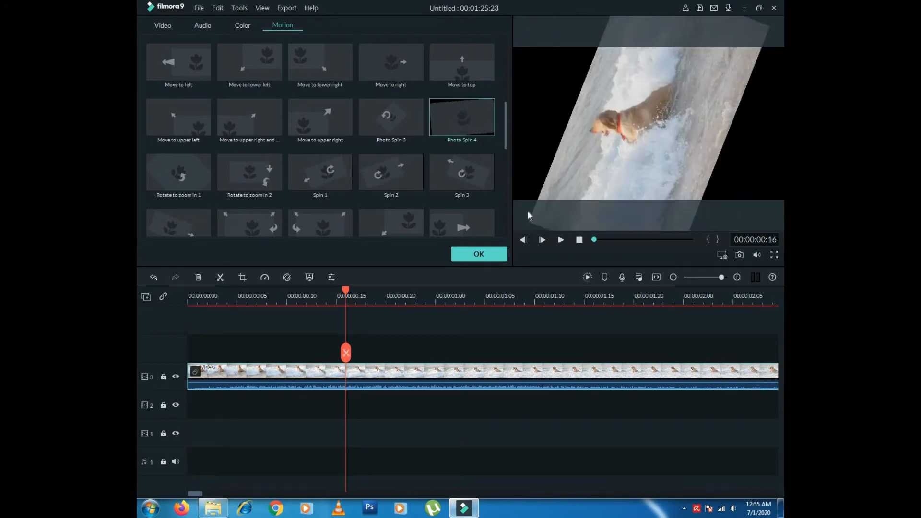
{"action": "left_click", "coordinate": [579, 240]}
{"action": "left_click", "coordinate": [480, 254]}
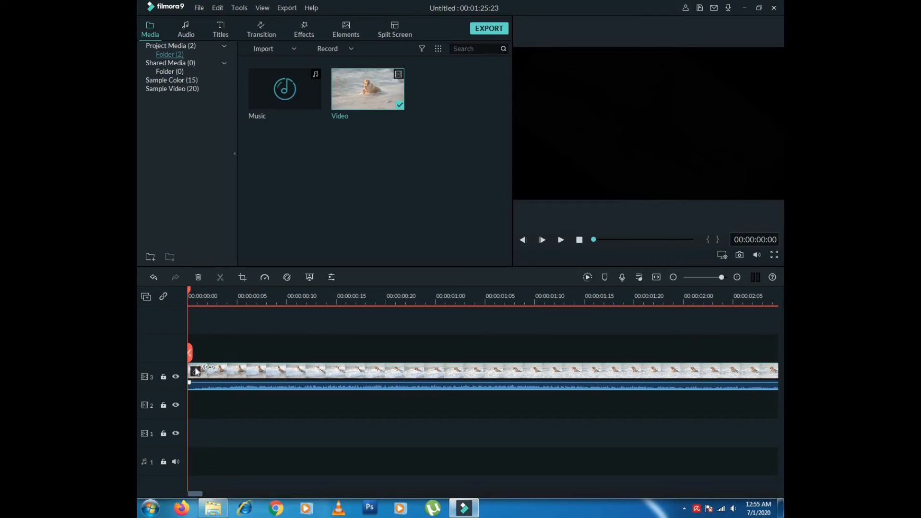
{"action": "double_click", "coordinate": [229, 374]}
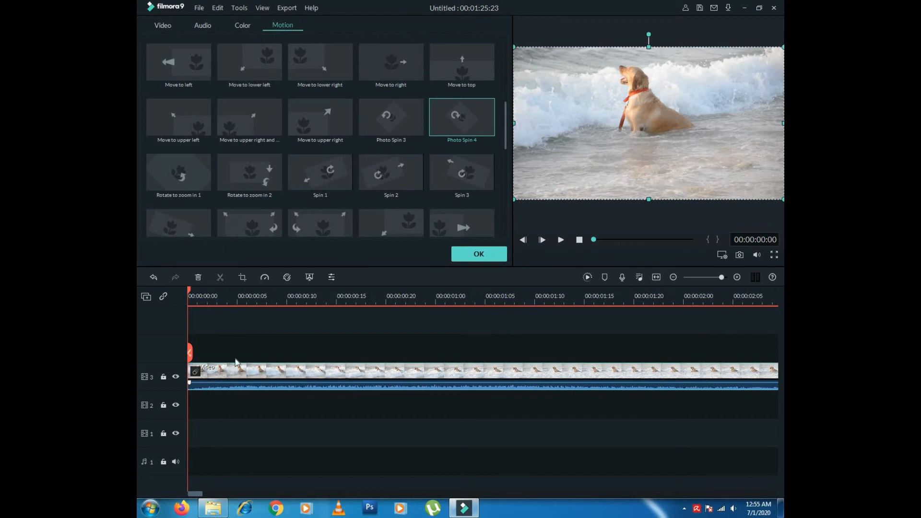
{"action": "left_click_drag", "start_coordinate": [505, 141], "coordinate": [501, 63]}
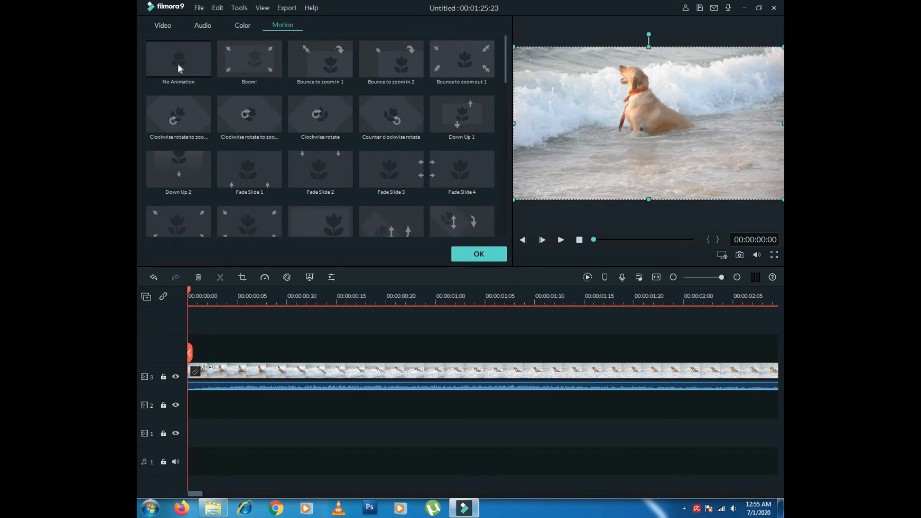
{"action": "left_click", "coordinate": [177, 67]}
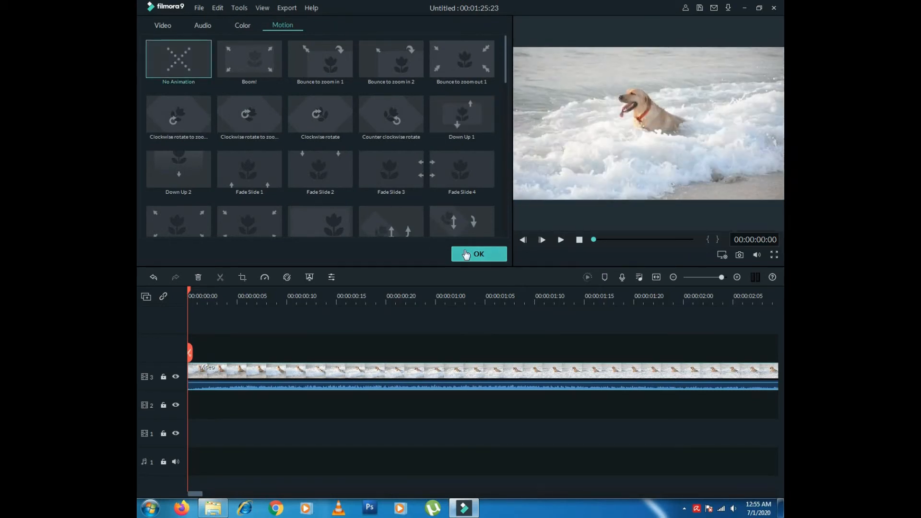
{"action": "left_click", "coordinate": [472, 254]}
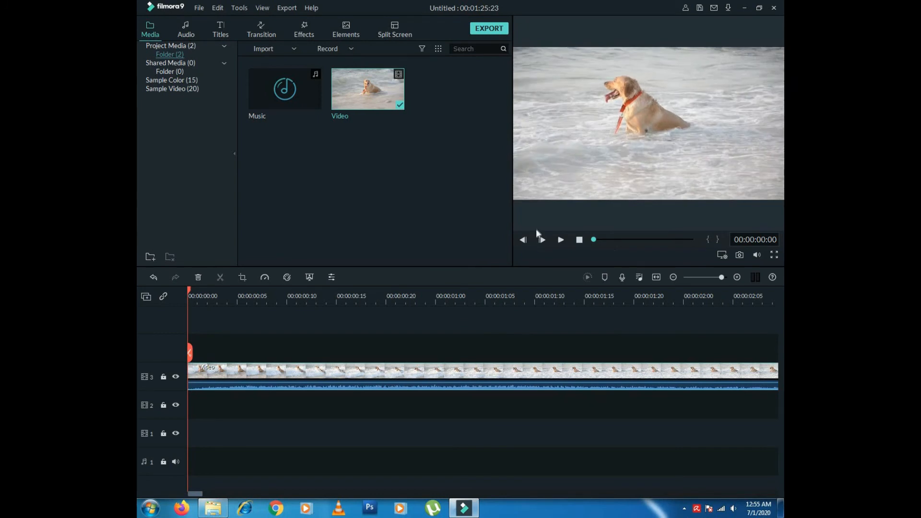
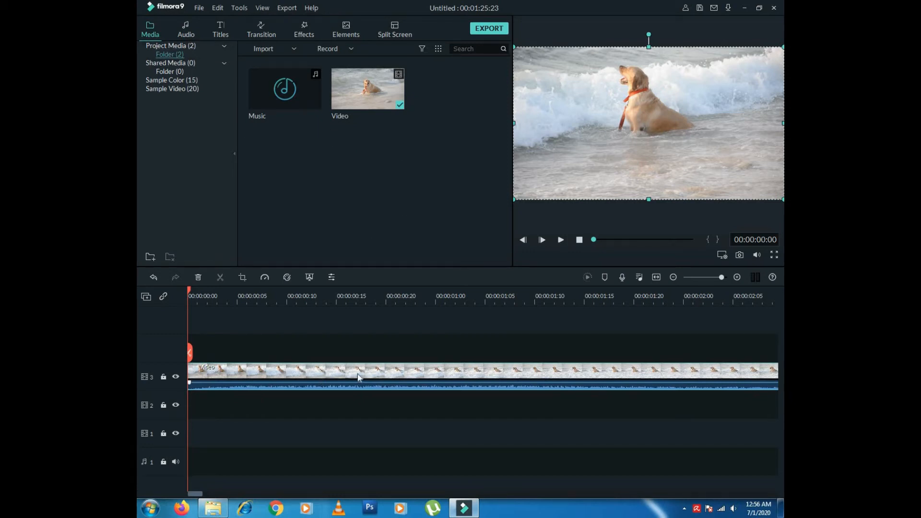
- Open the Audio library and filter it to the Sound Effect (25) category
{"action": "left_click", "coordinate": [184, 32]}
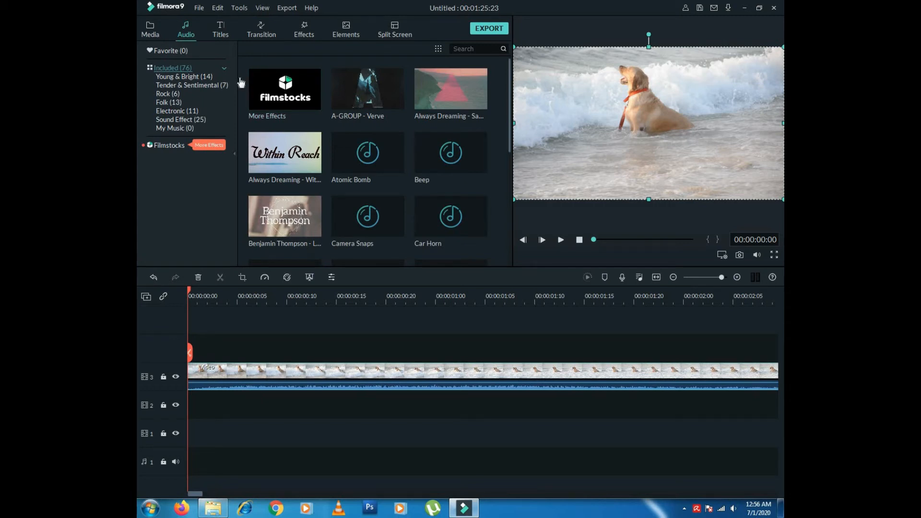
{"action": "left_click", "coordinate": [219, 33]}
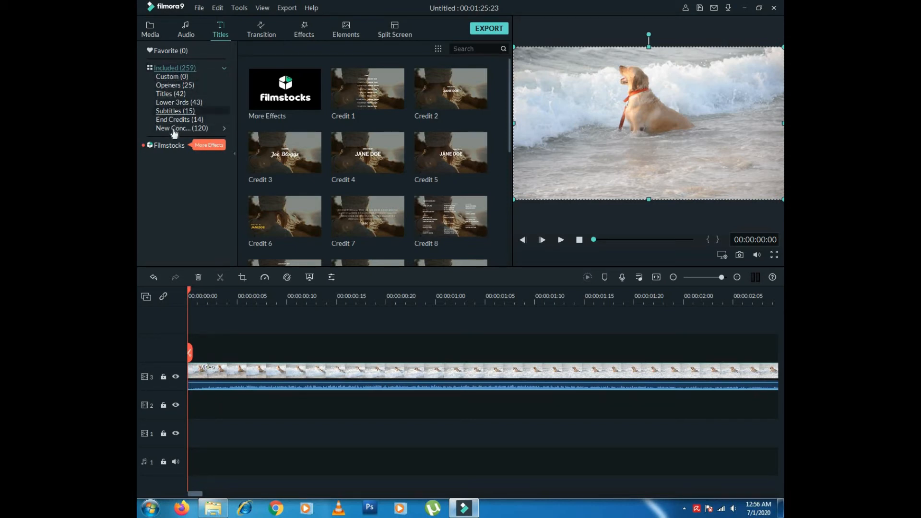
{"action": "left_click", "coordinate": [182, 32]}
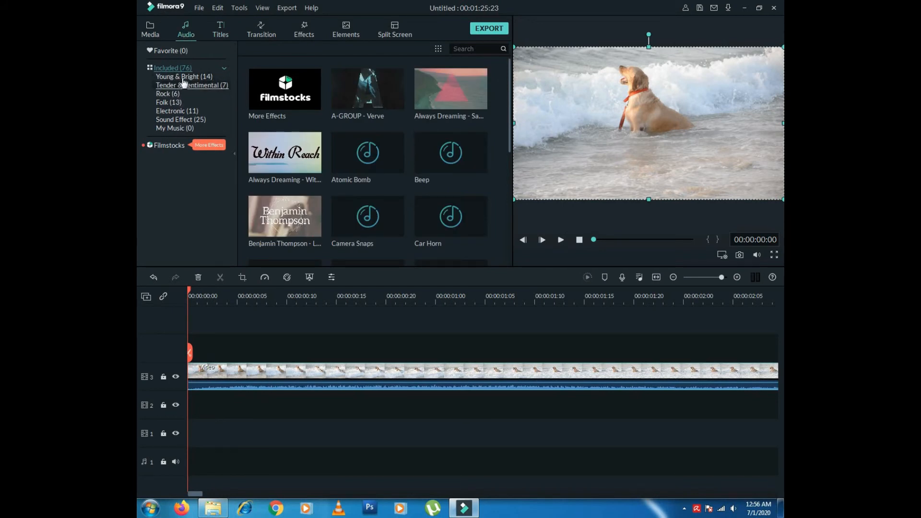
{"action": "left_click", "coordinate": [181, 123]}
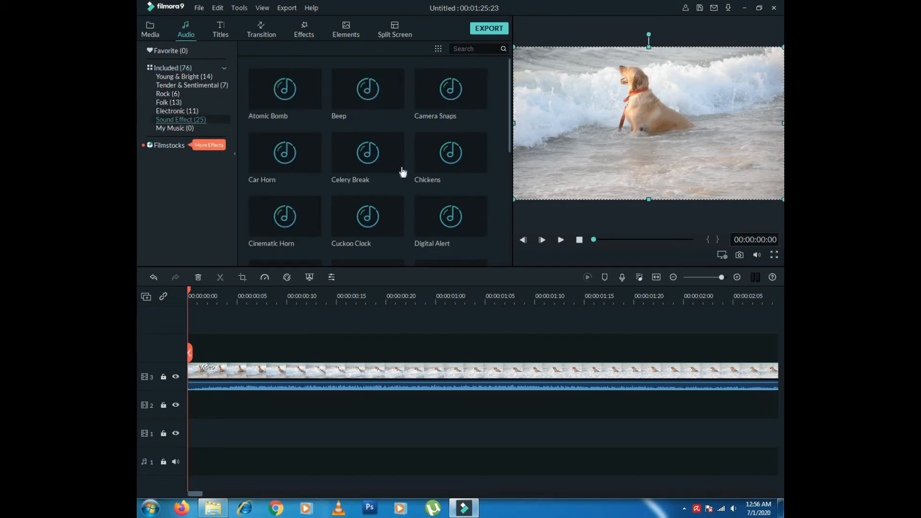
{"action": "double_click", "coordinate": [396, 108]}
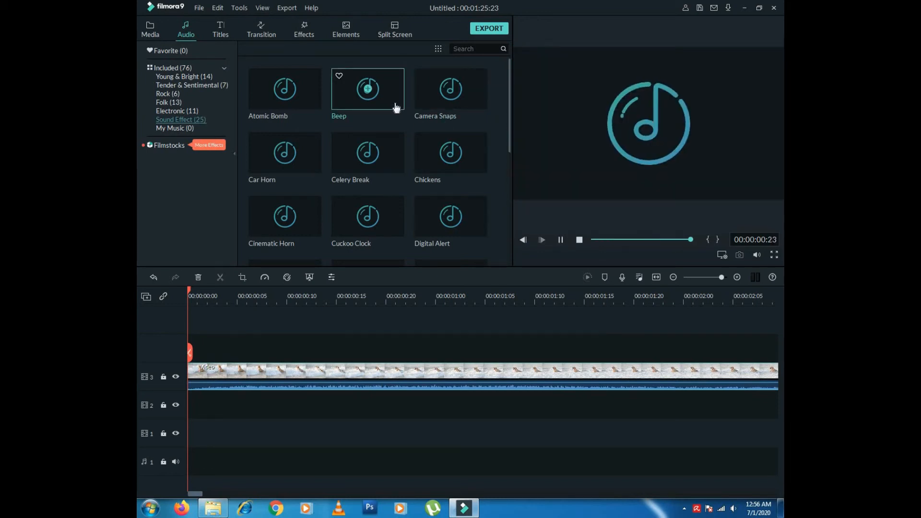
{"action": "scroll", "coordinate": [505, 186], "scroll_direction": "down", "scroll_amount": 3}
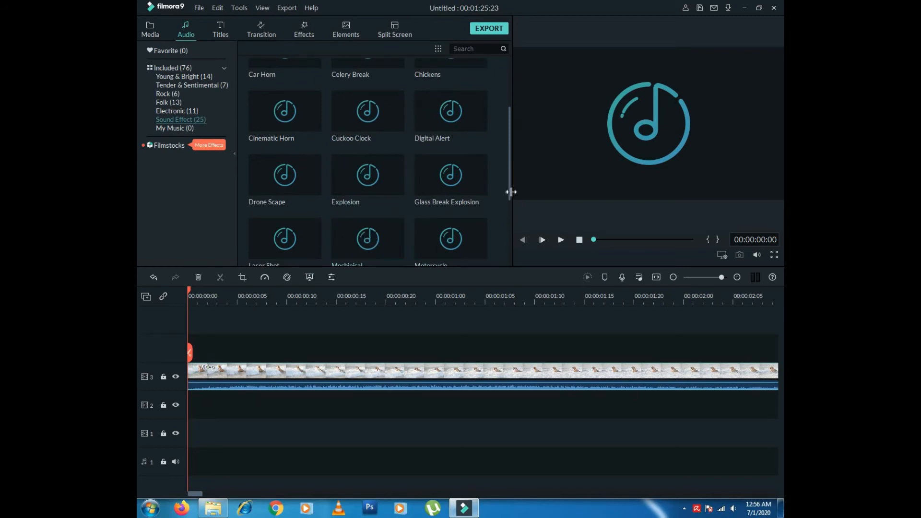
{"action": "left_click_drag", "start_coordinate": [510, 194], "coordinate": [509, 254]}
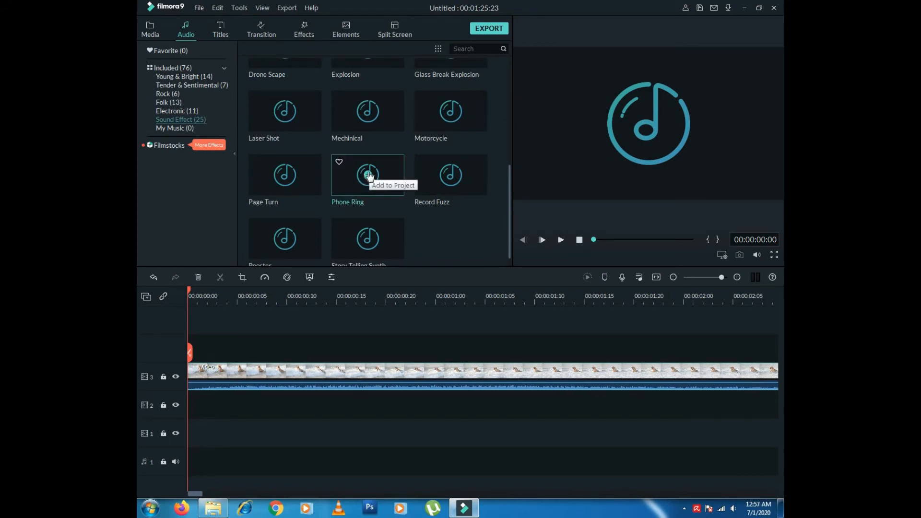
{"action": "left_click_drag", "start_coordinate": [369, 176], "coordinate": [465, 452]}
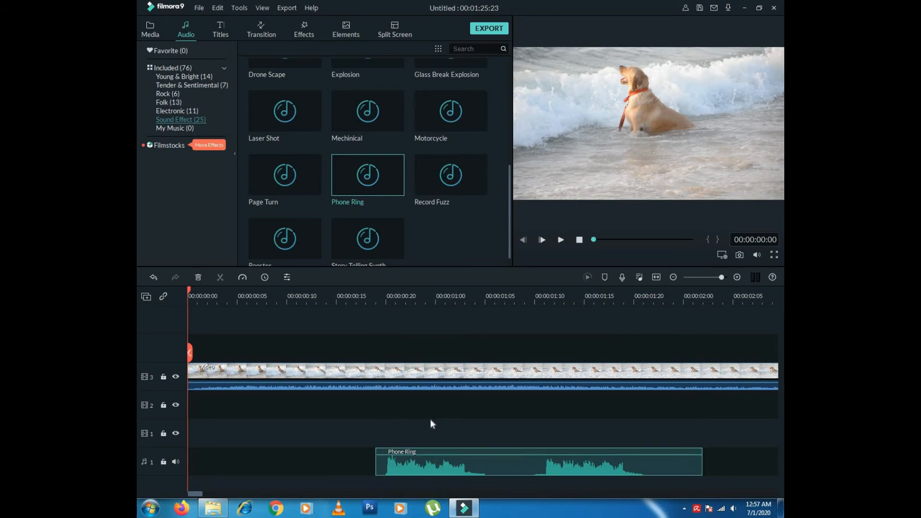
{"action": "left_click", "coordinate": [366, 298]}
{"action": "left_click", "coordinate": [561, 240]}
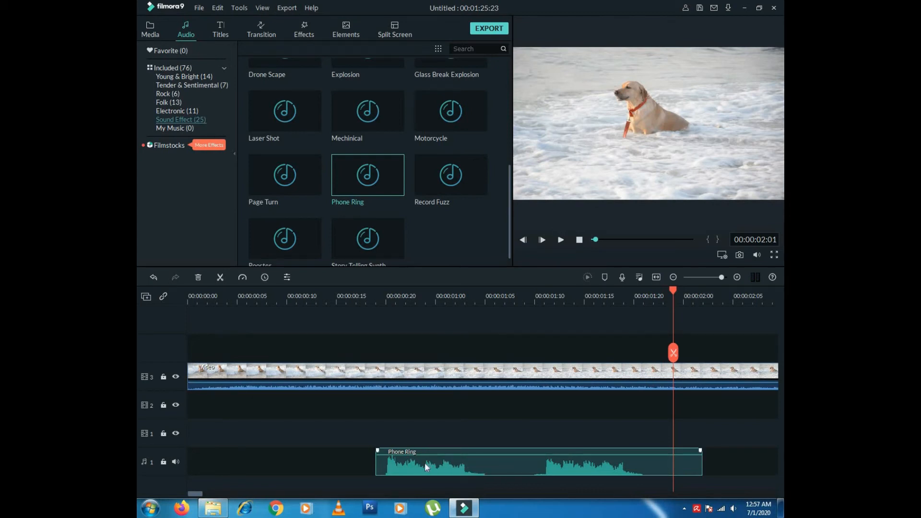
{"action": "key", "text": "ctrl+z"}
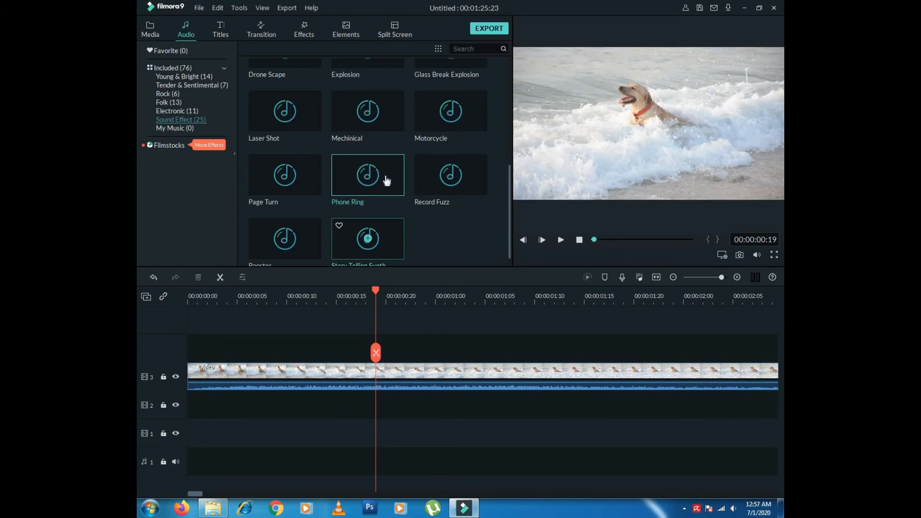
- Switch to the Titles library and filter it to the Openers (25) category
{"action": "left_click", "coordinate": [220, 33]}
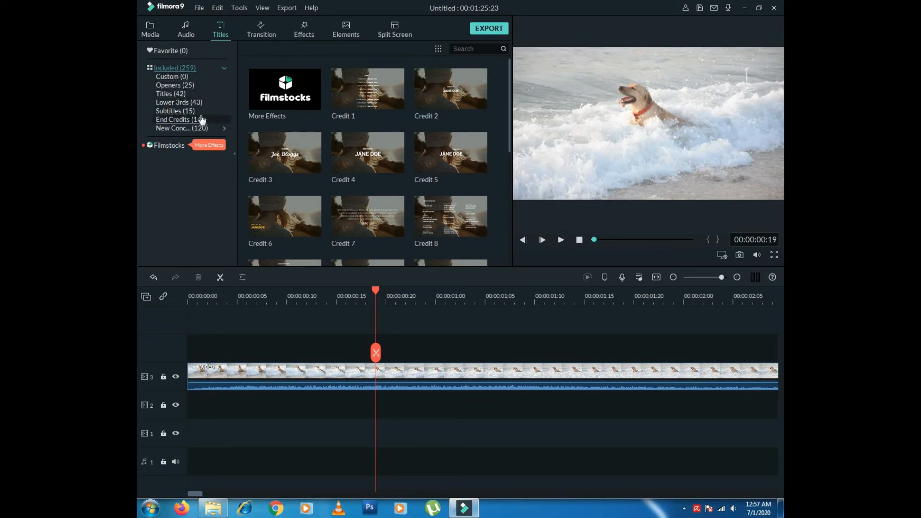
{"action": "left_click", "coordinate": [174, 112]}
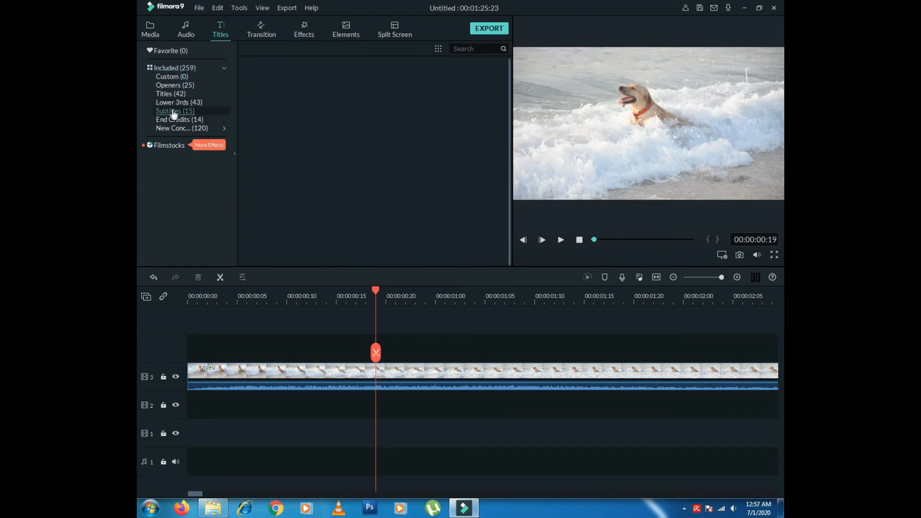
{"action": "mouse_move", "coordinate": [510, 102]}
{"action": "left_mouse_down"}
{"action": "mouse_move", "coordinate": [508, 187]}
{"action": "mouse_move", "coordinate": [511, 118]}
{"action": "left_mouse_up"}
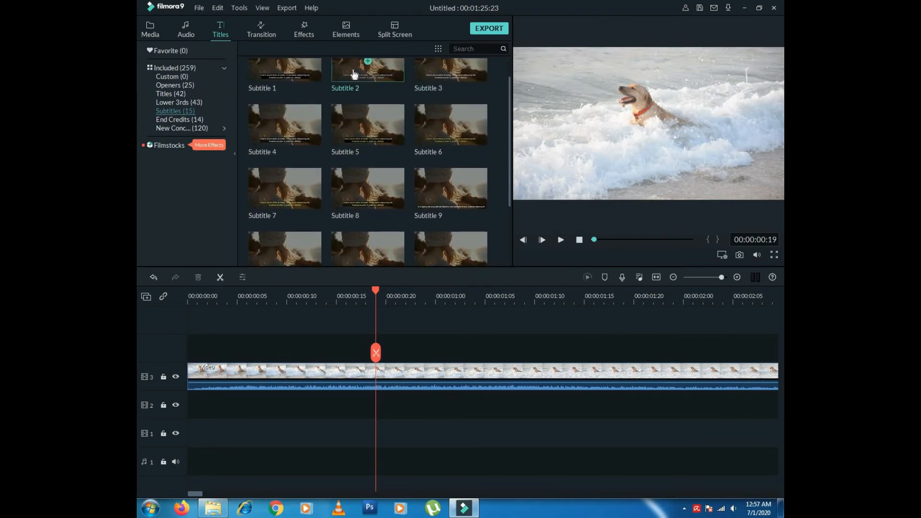
{"action": "left_click", "coordinate": [175, 85]}
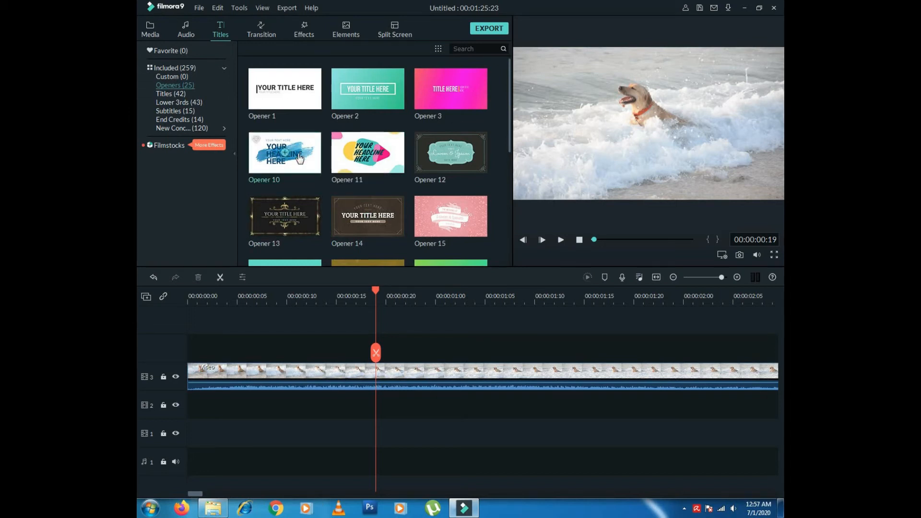
- Add the Opener 10 title above the dog clip and preview its animation from the start
{"action": "left_click_drag", "start_coordinate": [302, 159], "coordinate": [310, 342]}
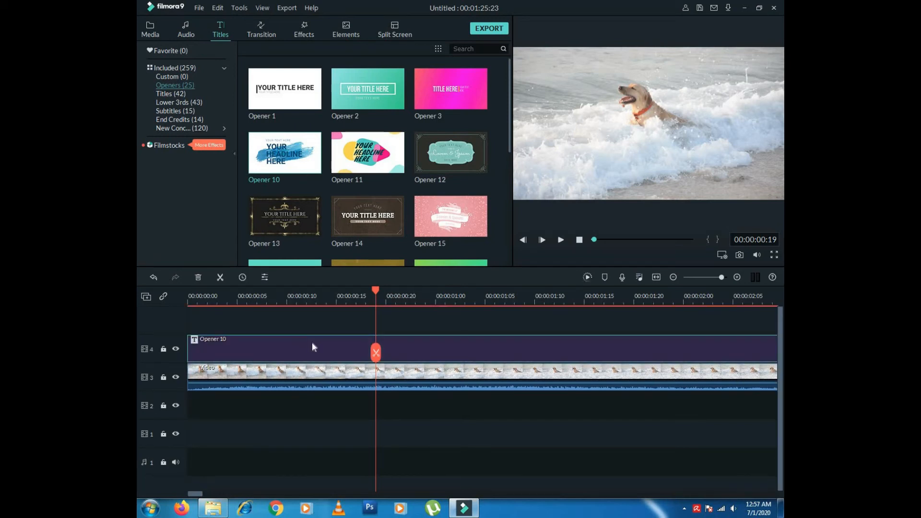
{"action": "left_click", "coordinate": [228, 375]}
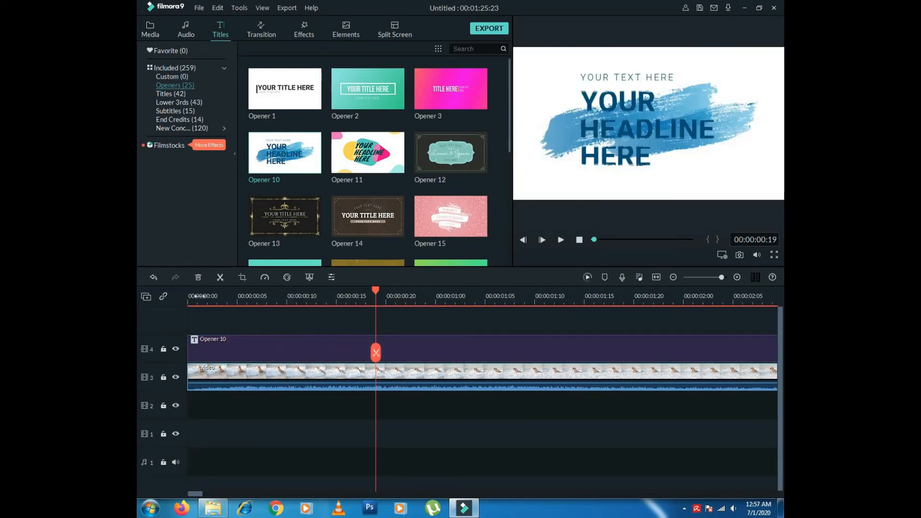
{"action": "left_click", "coordinate": [198, 299]}
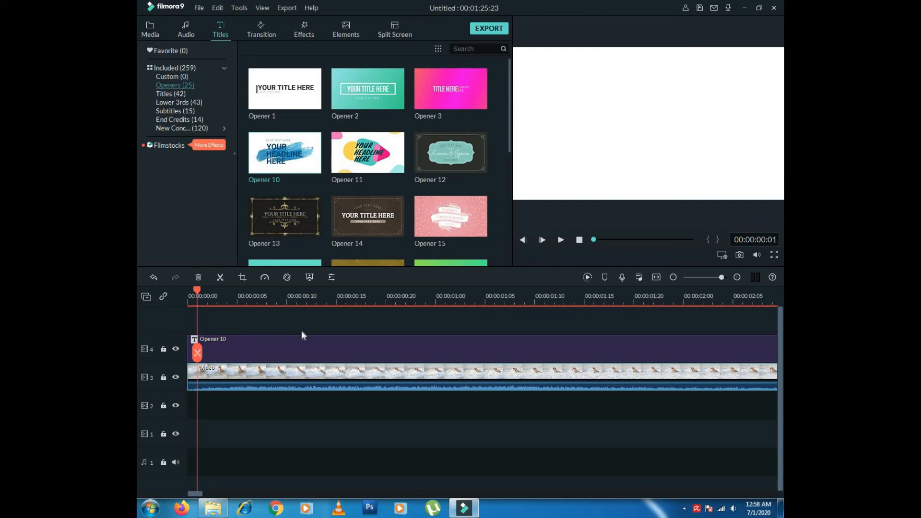
{"action": "left_click", "coordinate": [562, 239]}
{"action": "left_click", "coordinate": [562, 240]}
{"action": "left_click", "coordinate": [269, 348]}
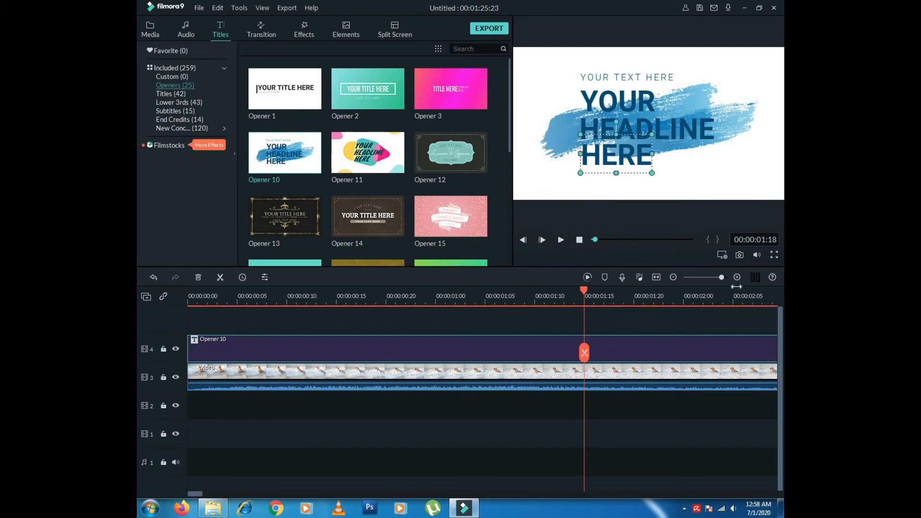
- Zoom the timeline out and move the dog clip on track 3 to start after Opener 10
{"action": "left_click_drag", "start_coordinate": [722, 277], "coordinate": [714, 278]}
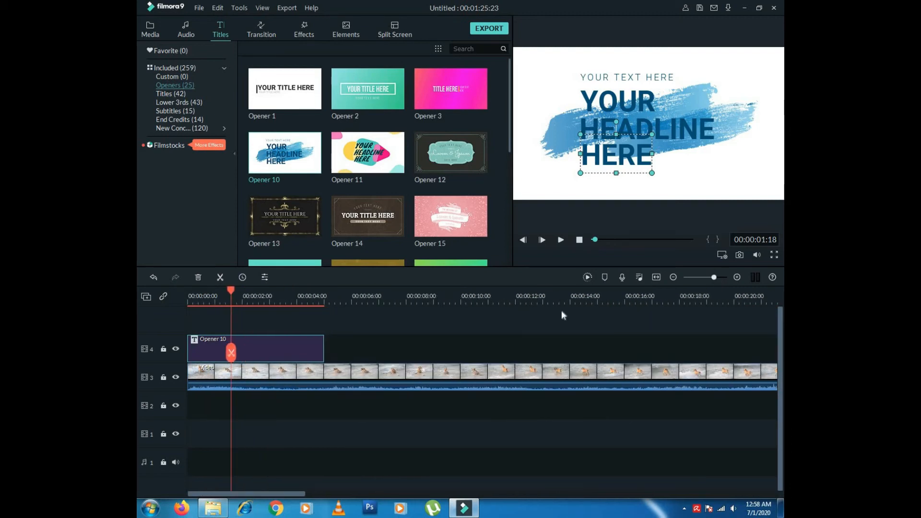
{"action": "left_click", "coordinate": [278, 375]}
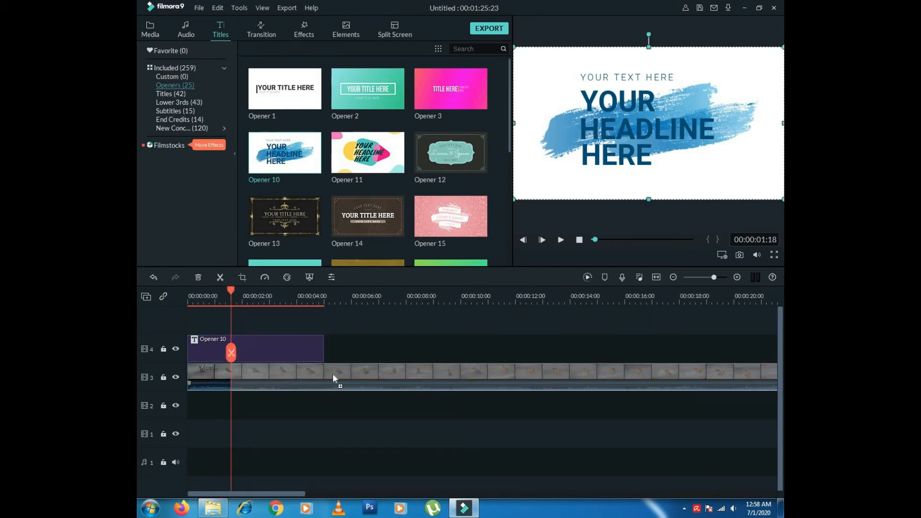
{"action": "left_click_drag", "start_coordinate": [391, 373], "coordinate": [391, 373]}
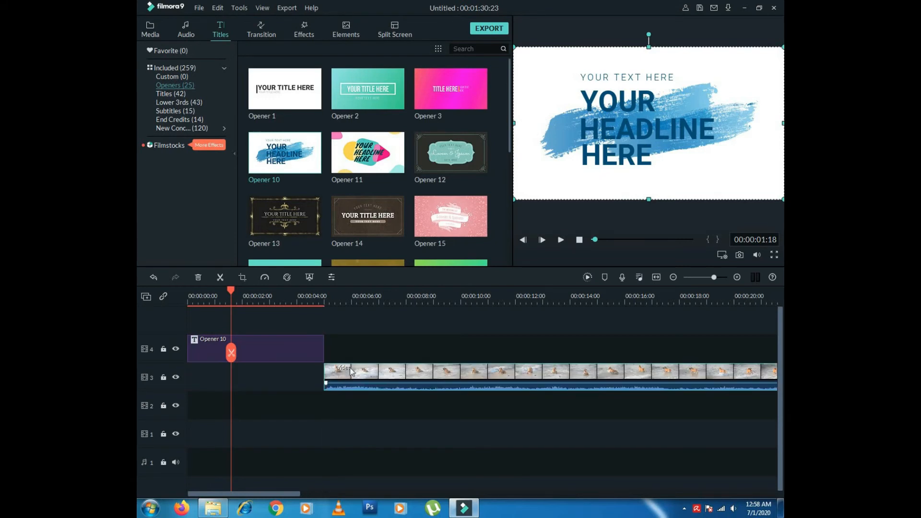
{"action": "left_click", "coordinate": [270, 379]}
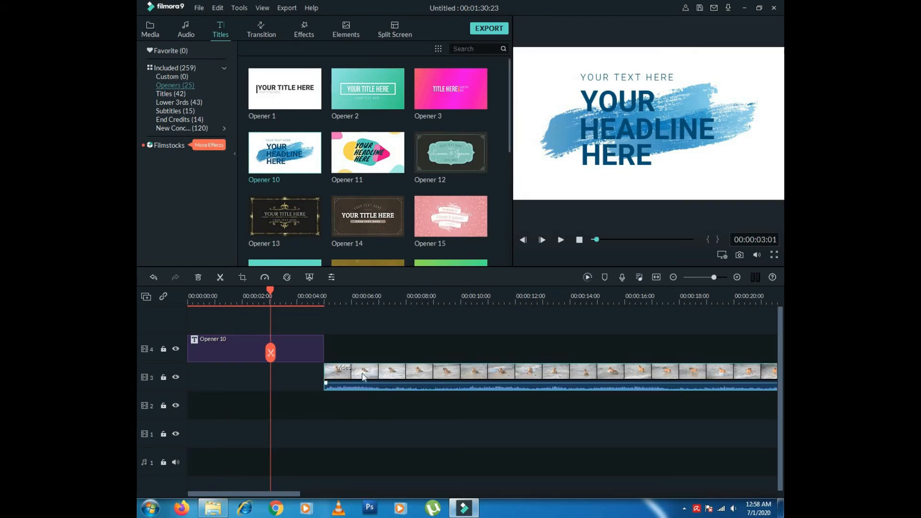
{"action": "left_click_drag", "start_coordinate": [363, 374], "coordinate": [372, 355]}
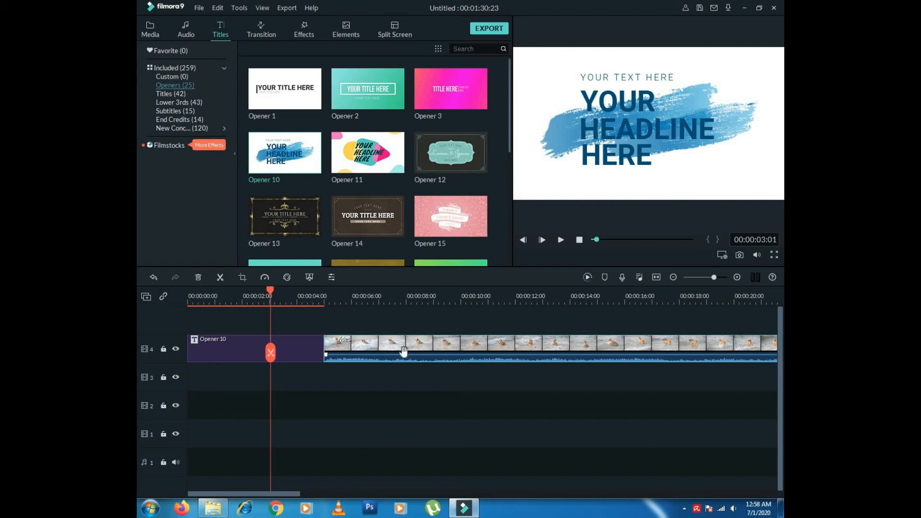
{"action": "left_click_drag", "start_coordinate": [406, 356], "coordinate": [404, 372]}
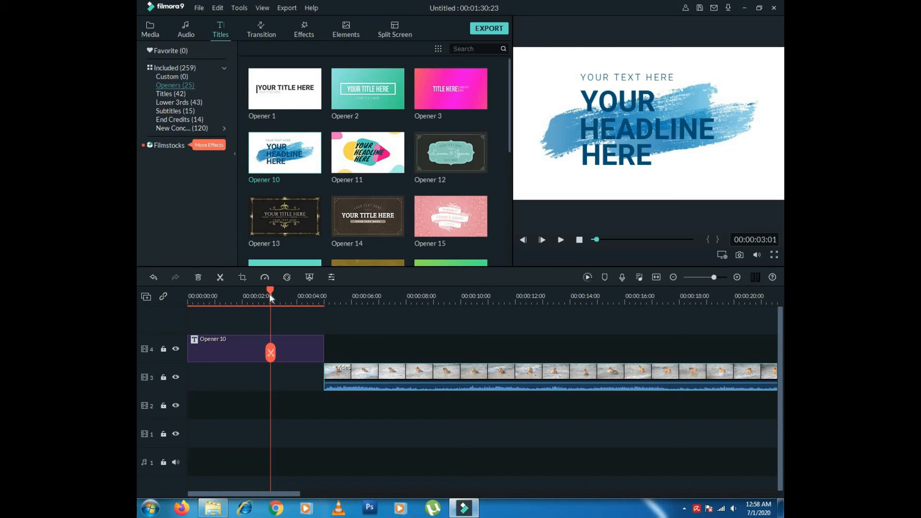
- Place the playhead on the Opener 10 title and open it in the text editor
{"action": "left_click_drag", "start_coordinate": [271, 292], "coordinate": [363, 295]}
{"action": "left_click_drag", "start_coordinate": [297, 298], "coordinate": [287, 310]}
{"action": "left_click", "coordinate": [289, 351]}
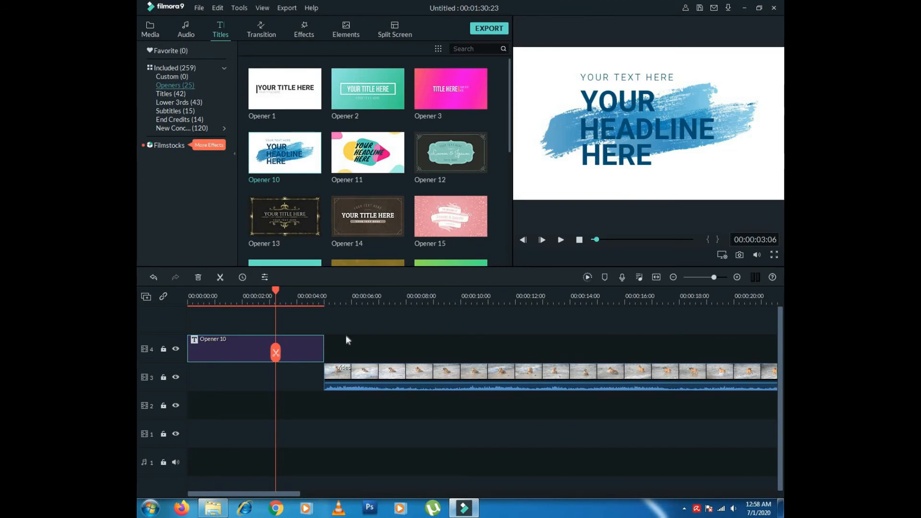
{"action": "double_click", "coordinate": [312, 351]}
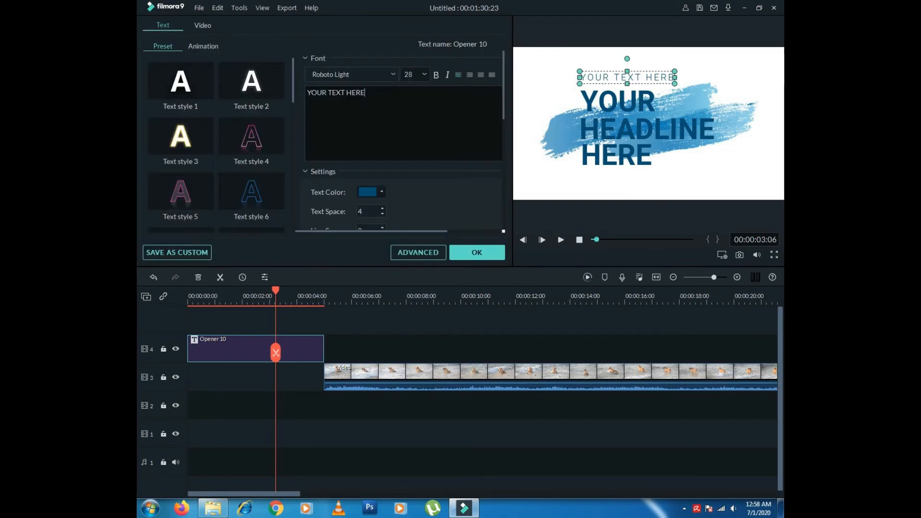
- Select the YOUR headline text in Opener 10, then confirm the title editor with OK
{"action": "left_click", "coordinate": [605, 103]}
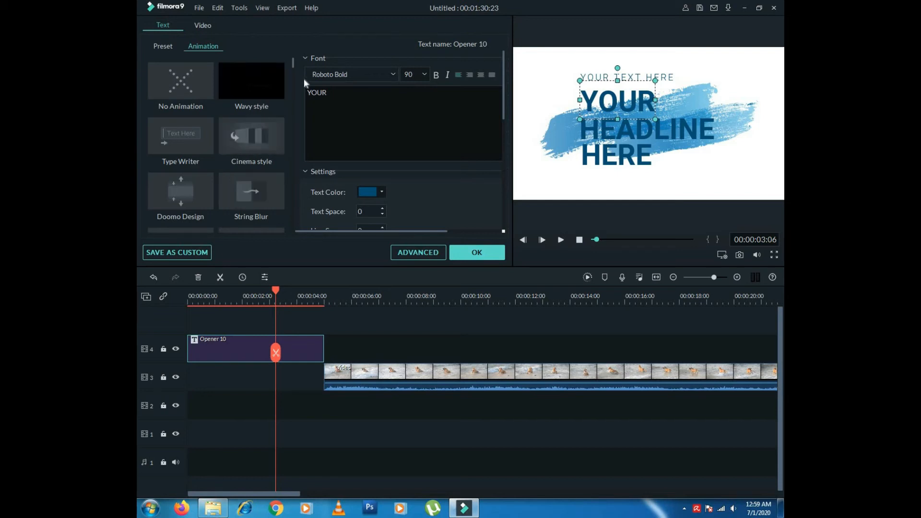
{"action": "left_click_drag", "start_coordinate": [293, 65], "coordinate": [295, 77]}
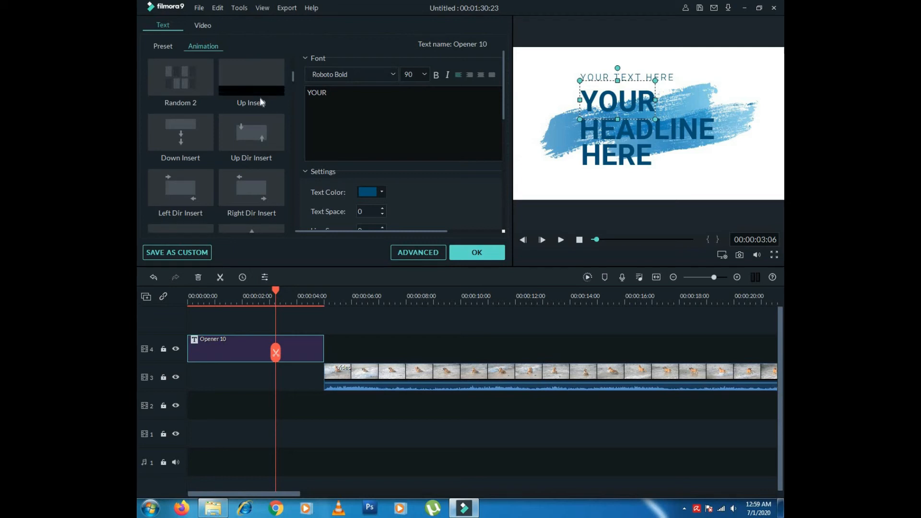
{"action": "left_click", "coordinate": [464, 254]}
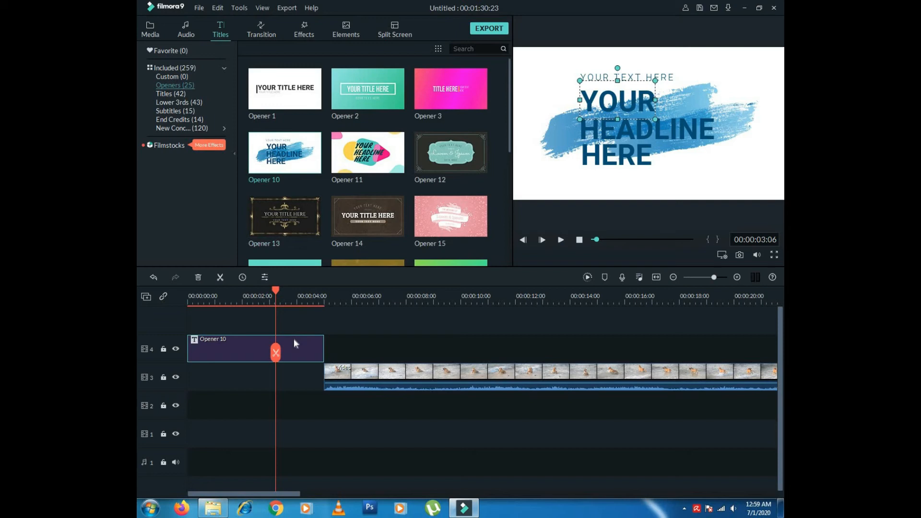
- Scroll through the Transition library, then switch to the Effects library
{"action": "left_click", "coordinate": [257, 25]}
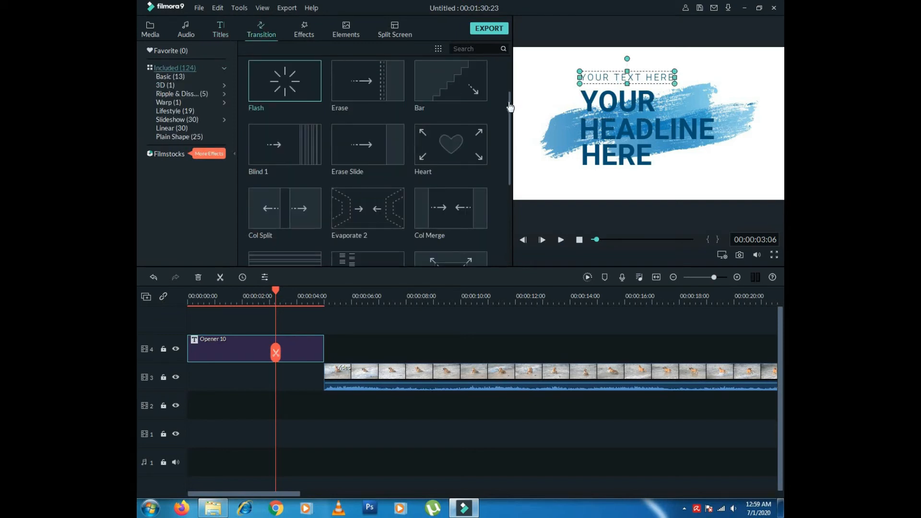
{"action": "scroll", "coordinate": [511, 118], "scroll_direction": "down", "scroll_amount": 1}
{"action": "scroll", "coordinate": [510, 96], "scroll_direction": "up", "scroll_amount": 3}
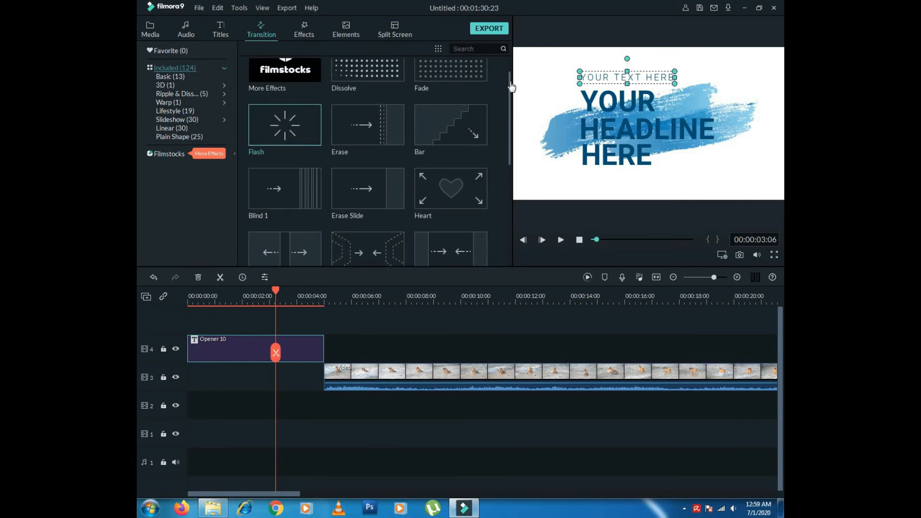
{"action": "scroll", "coordinate": [512, 84], "scroll_direction": "up", "scroll_amount": 1}
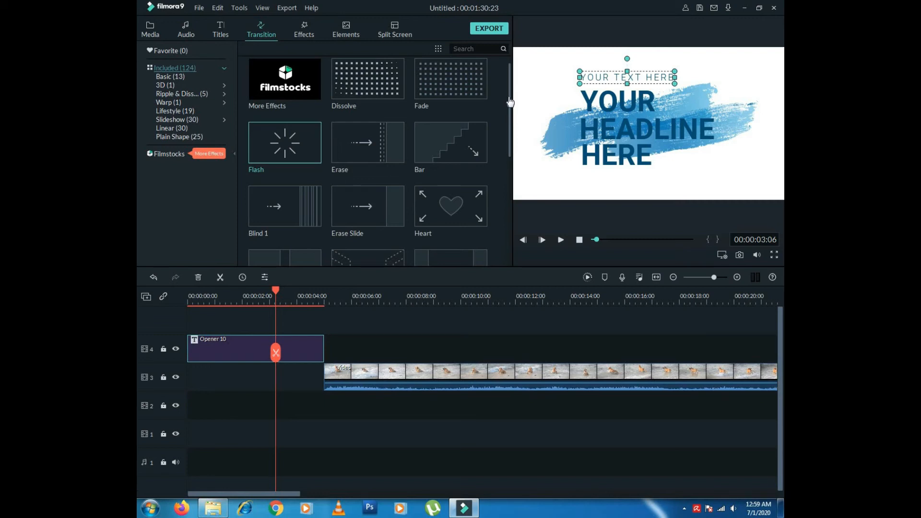
{"action": "left_click", "coordinate": [303, 37]}
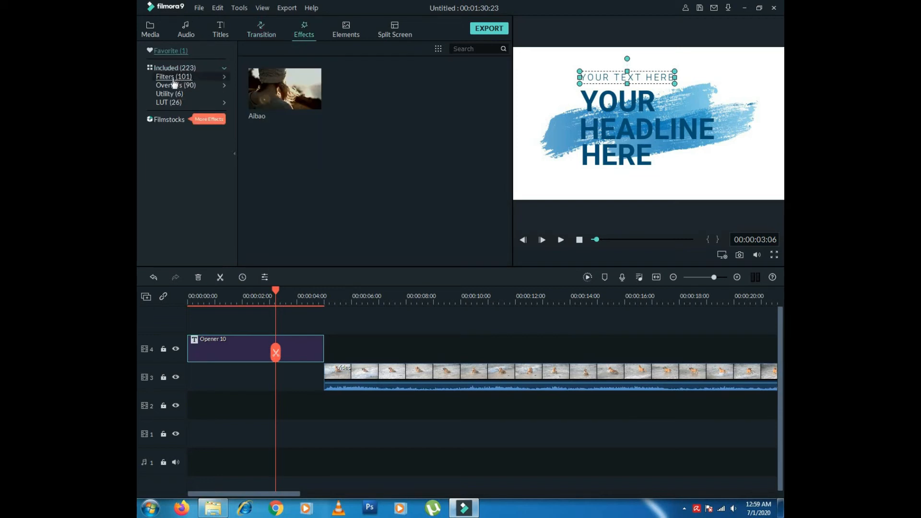
- Set the playhead to 00:00:07:00 and select the beach-dog clip
{"action": "left_click", "coordinate": [373, 294]}
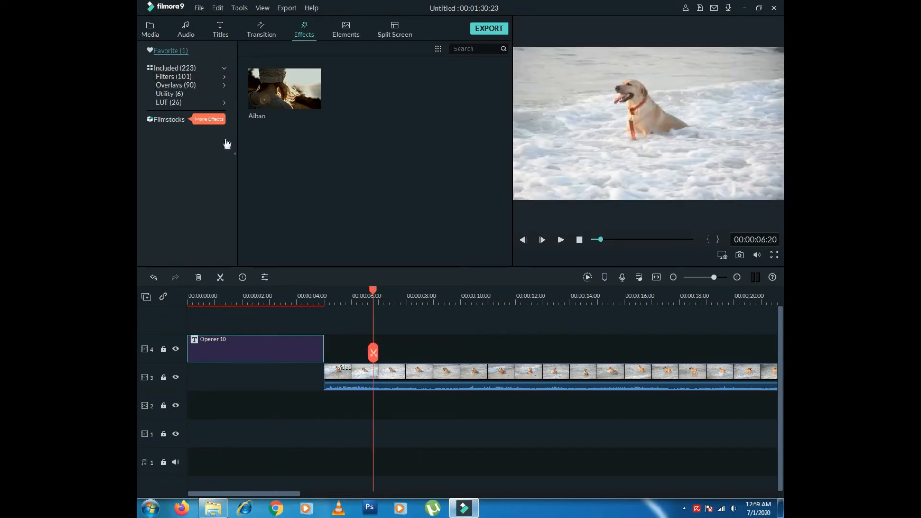
{"action": "left_click", "coordinate": [356, 294]}
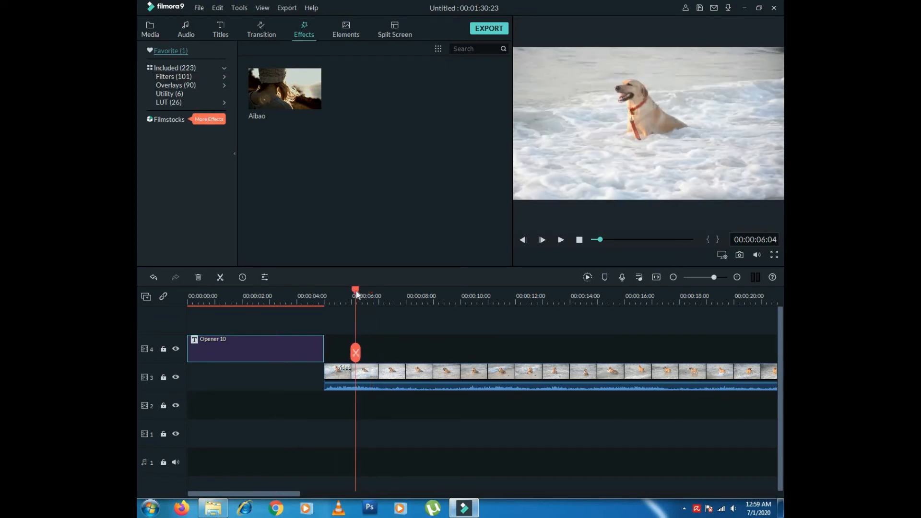
{"action": "left_click_drag", "start_coordinate": [325, 293], "coordinate": [386, 294]}
{"action": "left_click_drag", "start_coordinate": [383, 297], "coordinate": [379, 294]}
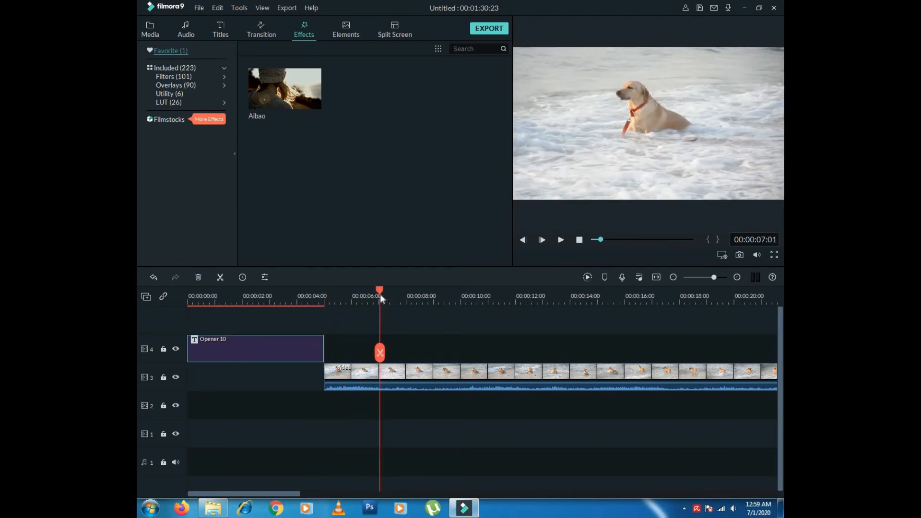
{"action": "left_click", "coordinate": [418, 376]}
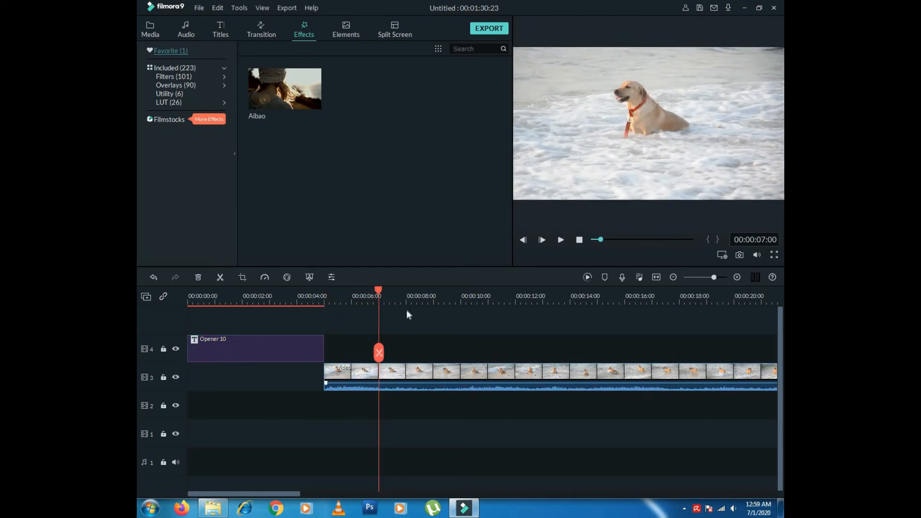
- Preview the Aegean and Baltan filters on the dog clip
{"action": "left_click", "coordinate": [178, 77]}
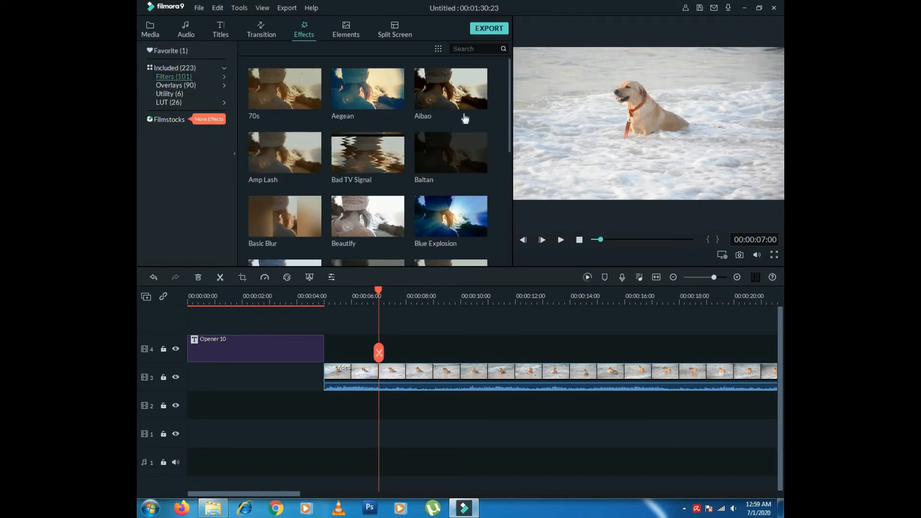
{"action": "left_click", "coordinate": [377, 107]}
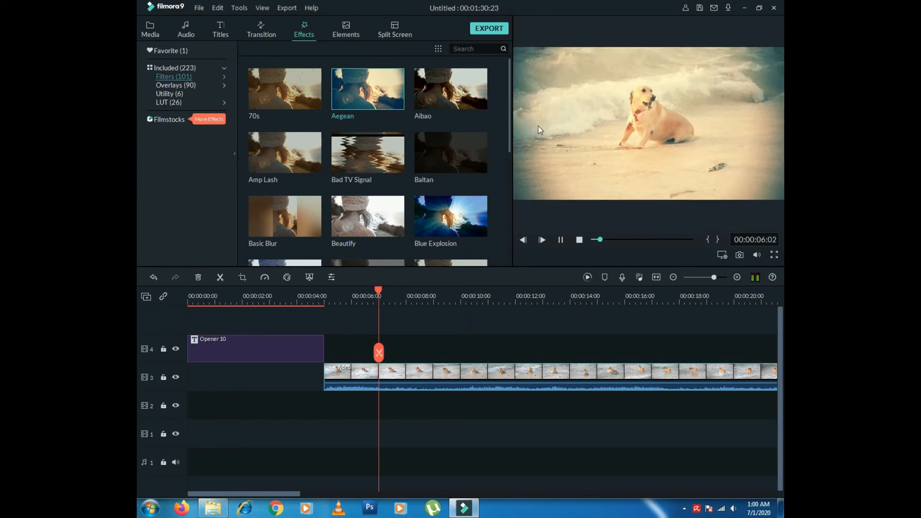
{"action": "left_click", "coordinate": [561, 239]}
{"action": "left_click", "coordinate": [477, 158]}
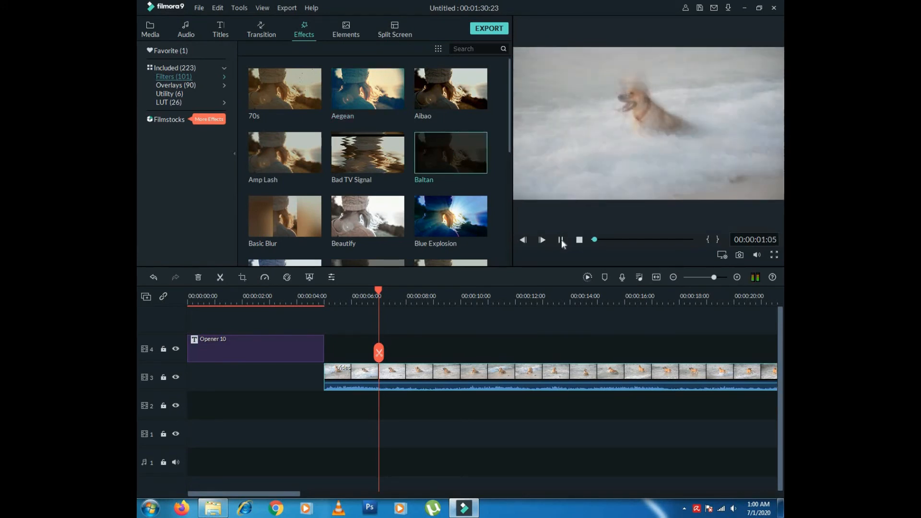
{"action": "left_click", "coordinate": [561, 240]}
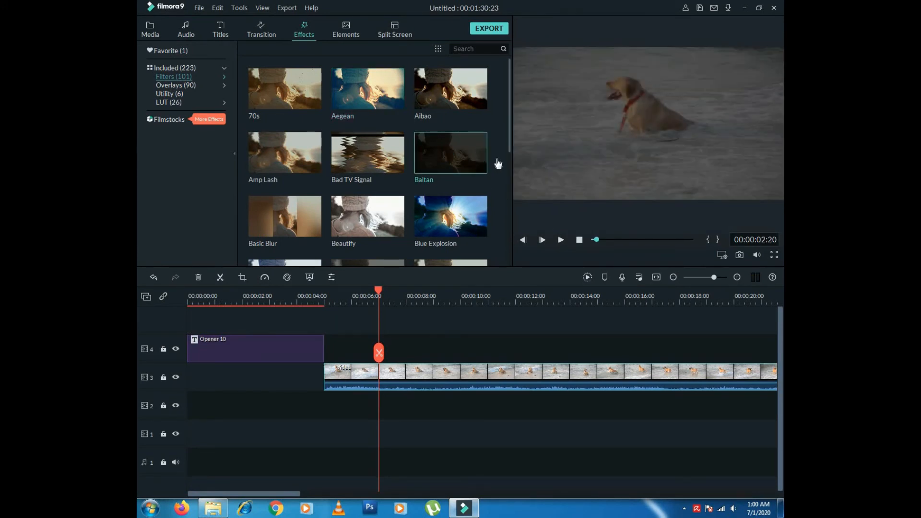
{"action": "mouse_move", "coordinate": [511, 140]}
{"action": "left_mouse_down"}
{"action": "mouse_move", "coordinate": [506, 211]}
{"action": "mouse_move", "coordinate": [511, 139]}
{"action": "left_mouse_up"}
- Preview the Bokeh 5 overlay, then move on to the Elements library
{"action": "left_click", "coordinate": [170, 86]}
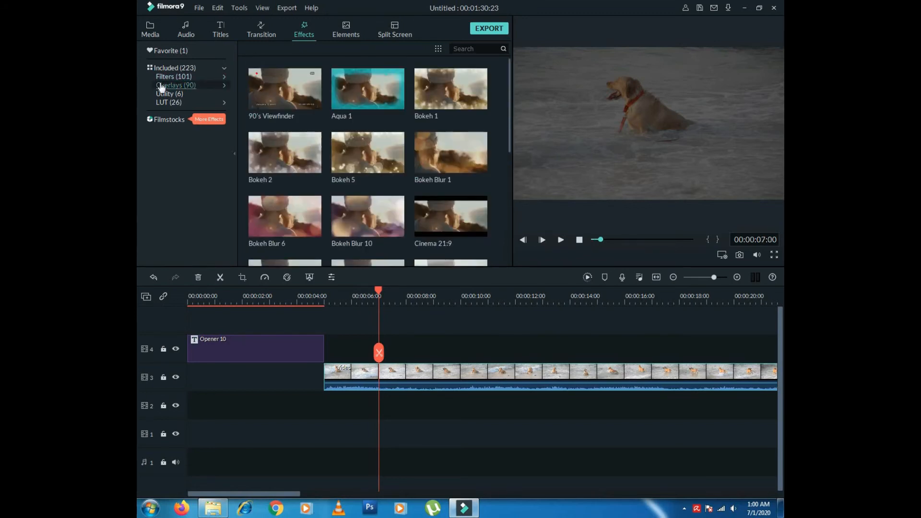
{"action": "left_click", "coordinate": [375, 168]}
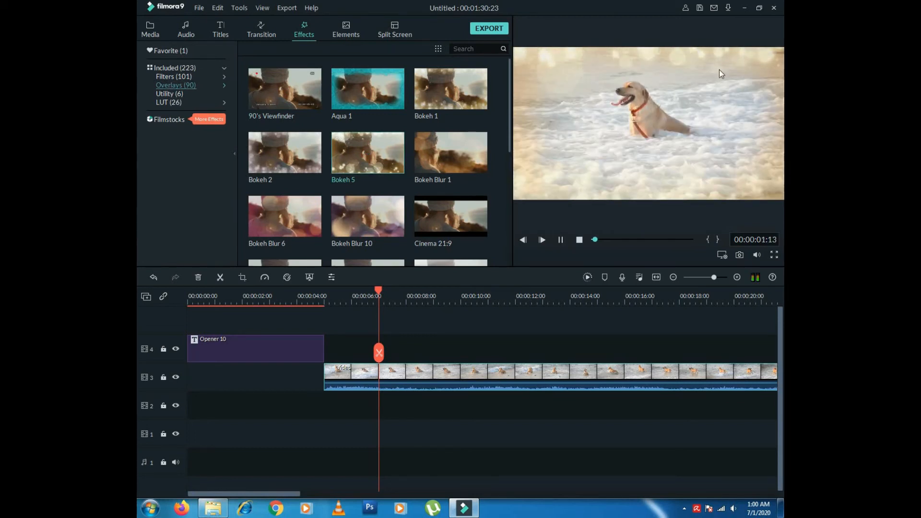
{"action": "left_click", "coordinate": [561, 241]}
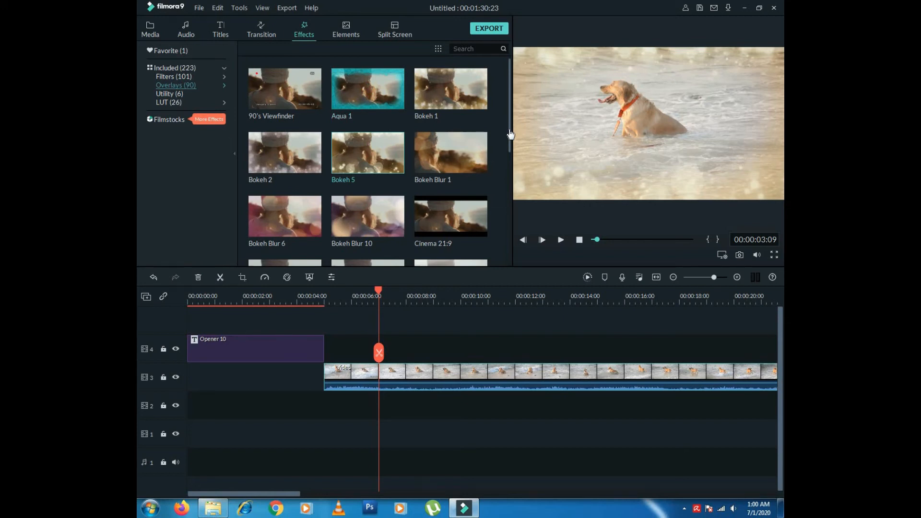
{"action": "scroll", "coordinate": [509, 186], "scroll_direction": "down", "scroll_amount": 1}
{"action": "left_click_drag", "start_coordinate": [509, 186], "coordinate": [514, 108]}
{"action": "mouse_move", "coordinate": [455, 95]}
{"action": "left_click", "coordinate": [349, 34]}
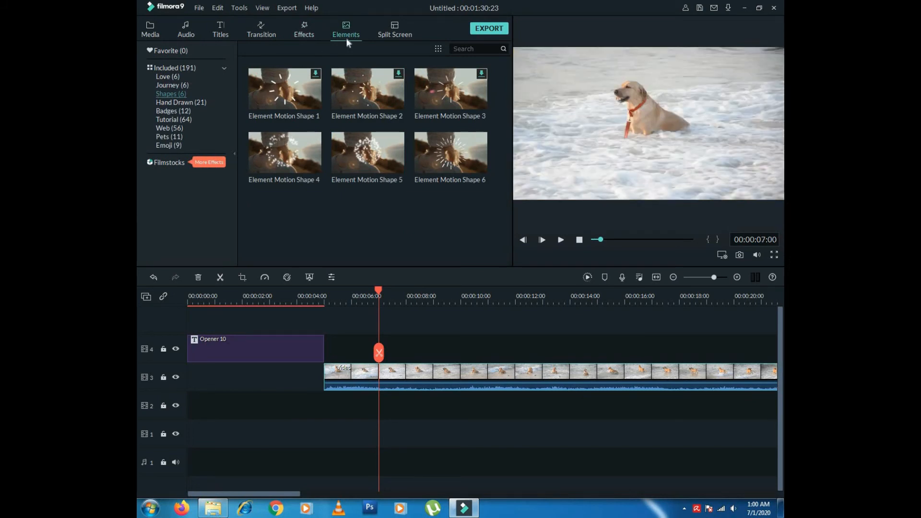
- Place Element Motion Shape 1 on track 4 at about 6 seconds and play that section back
{"action": "left_click", "coordinate": [307, 112]}
{"action": "mouse_move", "coordinate": [311, 101]}
{"action": "left_click_drag", "start_coordinate": [305, 98], "coordinate": [356, 345]}
{"action": "left_click_drag", "start_coordinate": [379, 287], "coordinate": [349, 289]}
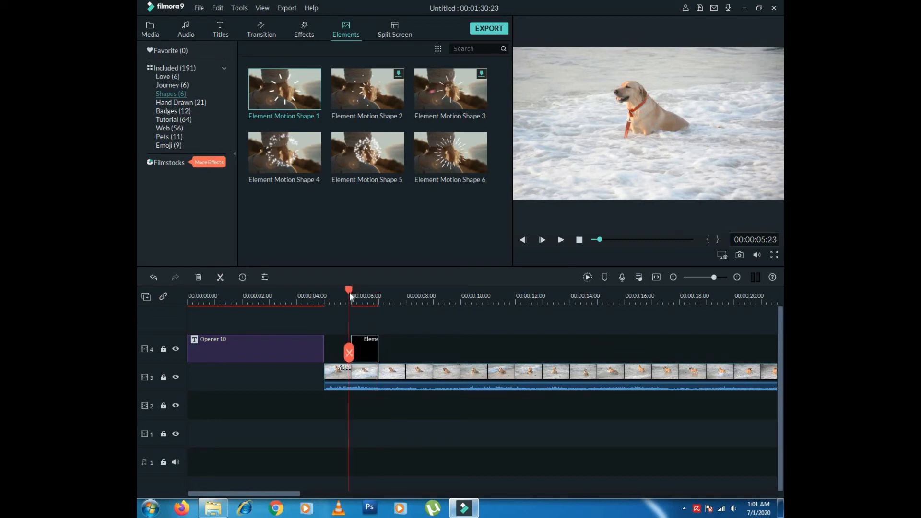
{"action": "left_click", "coordinate": [561, 240]}
{"action": "left_click", "coordinate": [561, 240]}
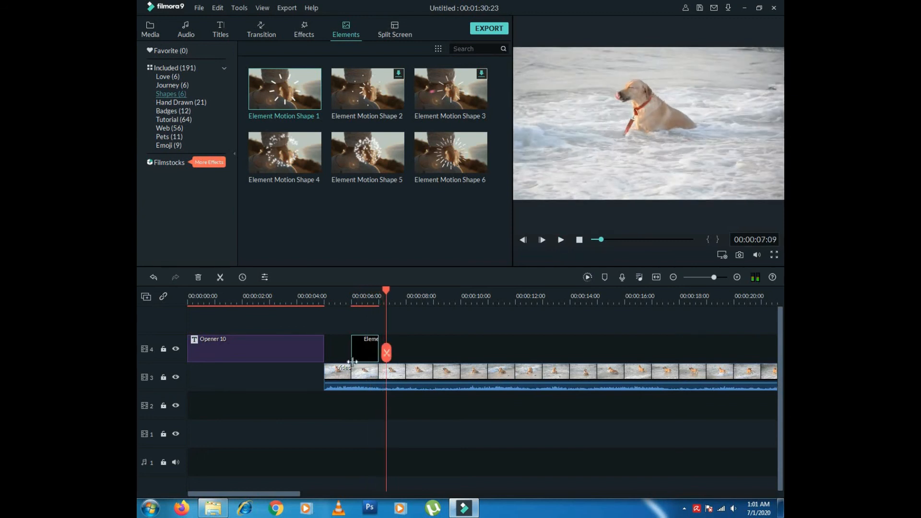
{"action": "left_click", "coordinate": [354, 296]}
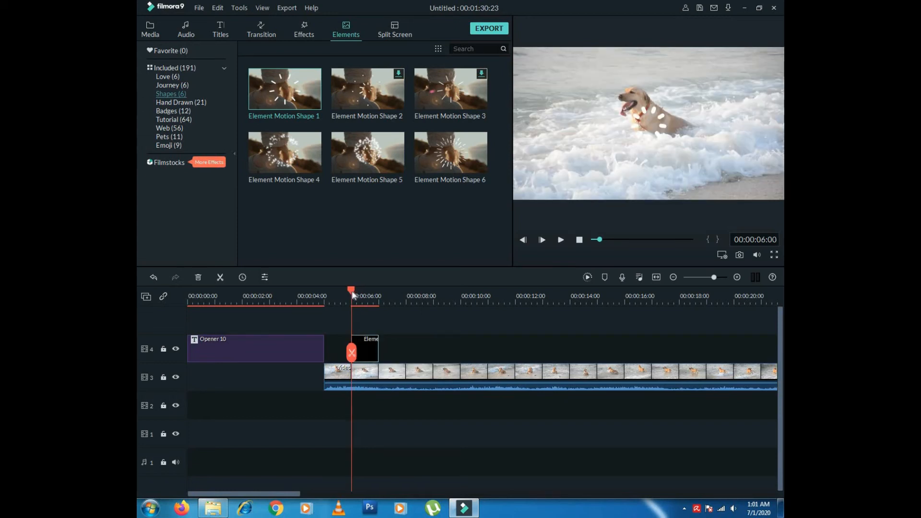
{"action": "left_click", "coordinate": [561, 240]}
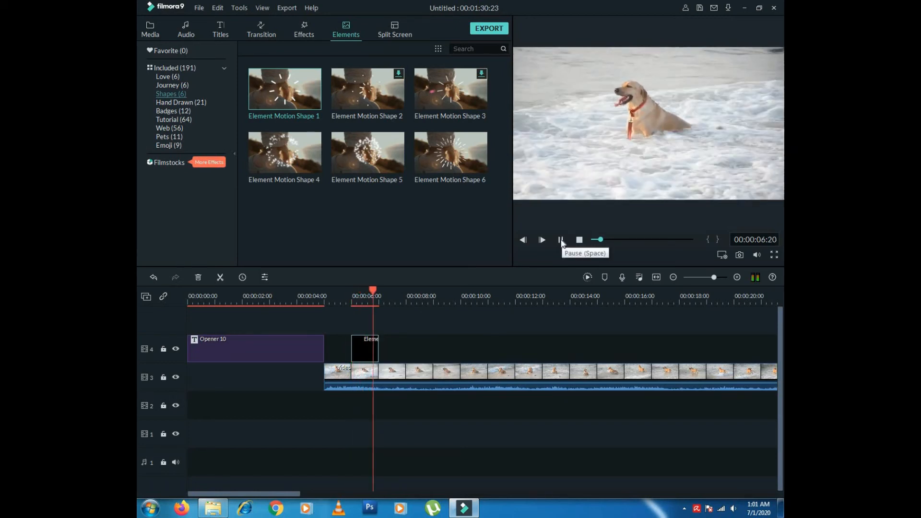
{"action": "left_click", "coordinate": [560, 240]}
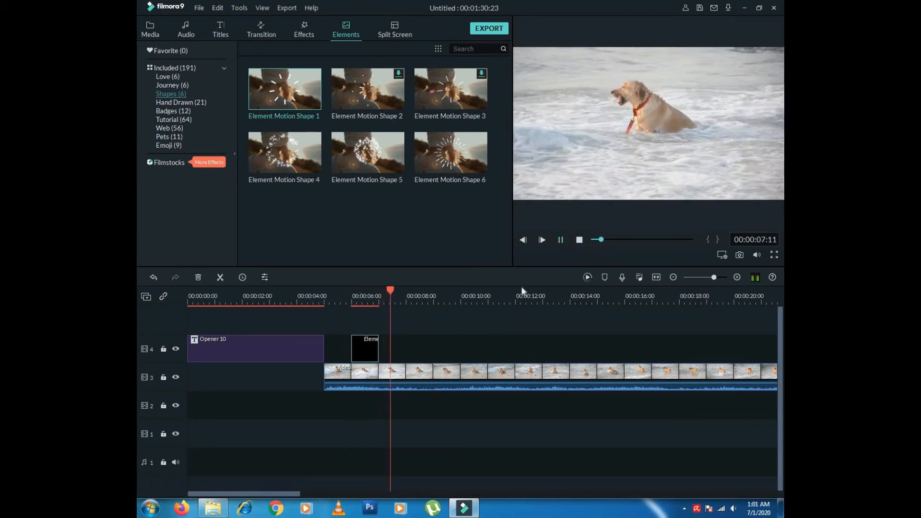
- Delete the Element Motion Shape 1 element from track 4
{"action": "double_click", "coordinate": [367, 357]}
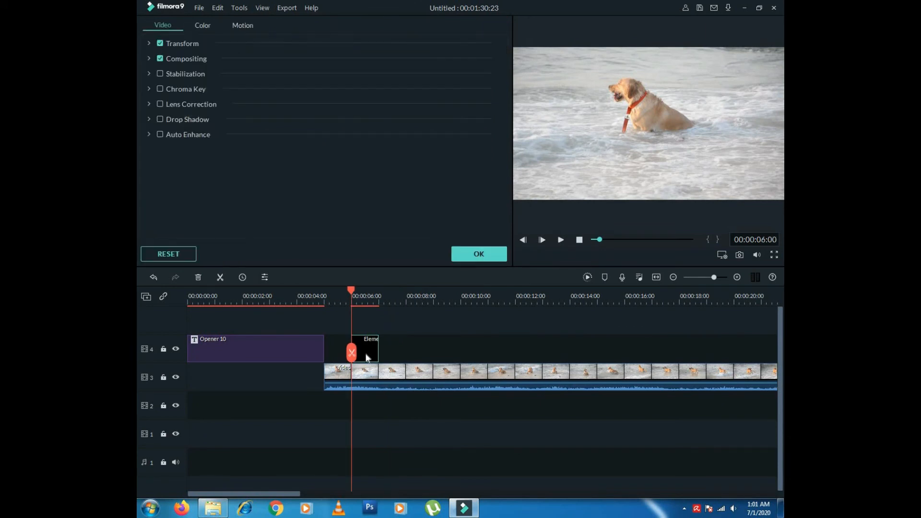
{"action": "left_click", "coordinate": [479, 254]}
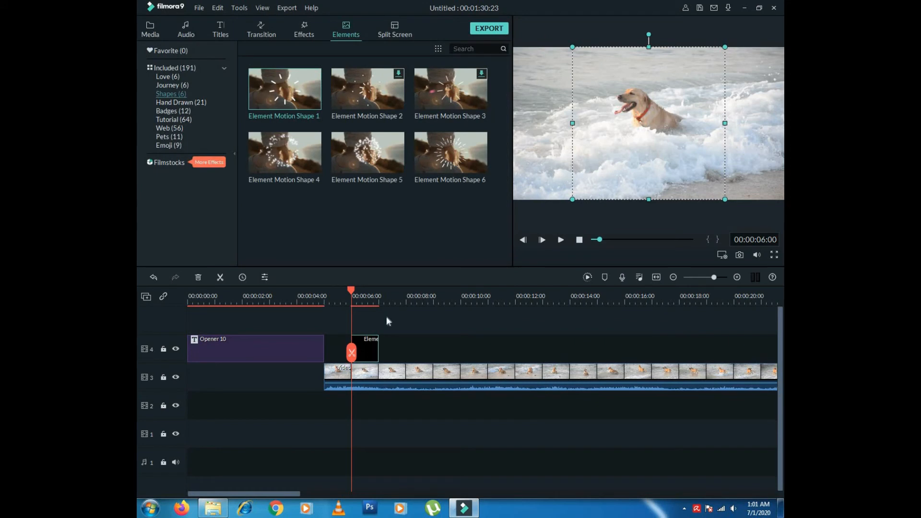
{"action": "key", "text": "Delete"}
- Open the dog clip's Video settings and test, then undo, vertical and horizontal flips
{"action": "double_click", "coordinate": [366, 376]}
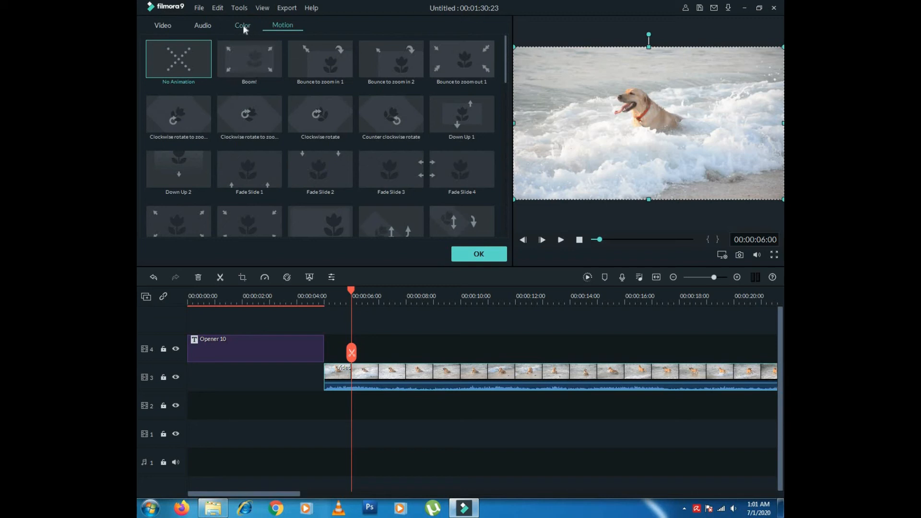
{"action": "left_click", "coordinate": [243, 27]}
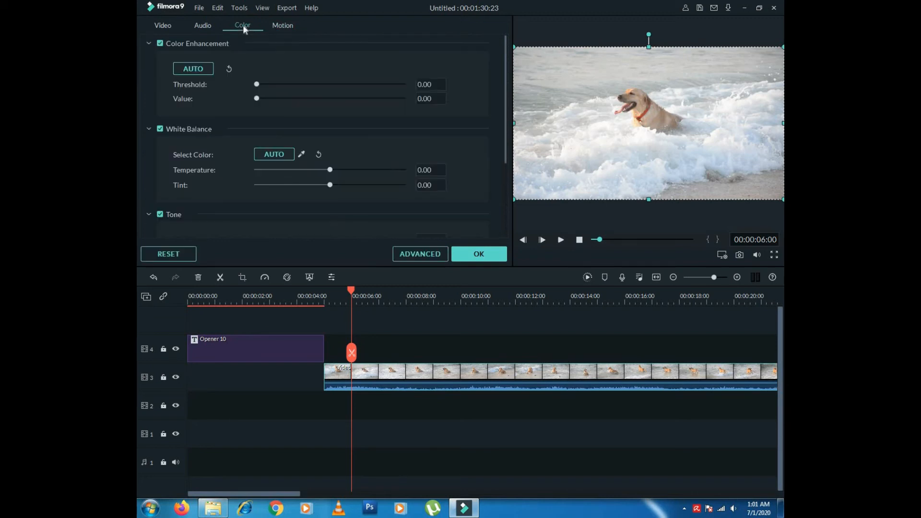
{"action": "left_click", "coordinate": [210, 26]}
{"action": "left_click", "coordinate": [163, 27]}
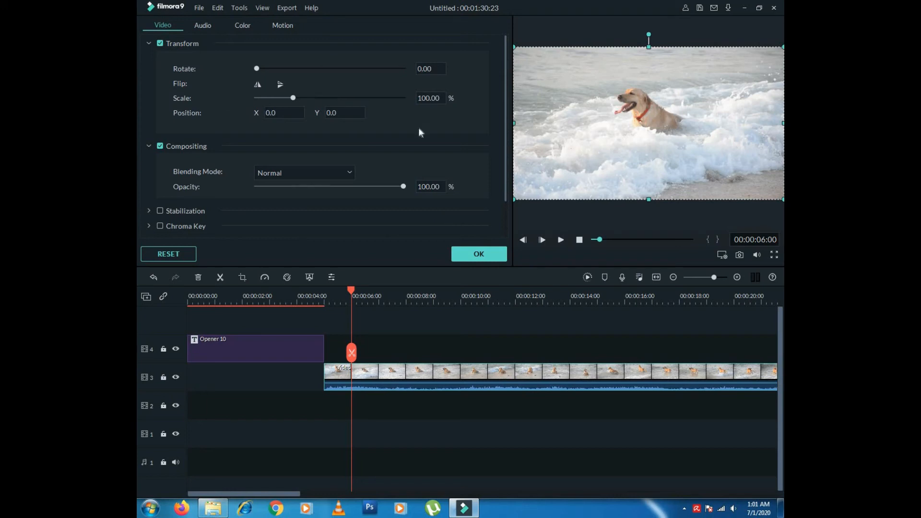
{"action": "left_click", "coordinate": [280, 85]}
{"action": "left_click", "coordinate": [280, 85]}
{"action": "left_click", "coordinate": [260, 85]}
{"action": "left_click", "coordinate": [260, 86]}
- Add a second dog video copy on track 4 at 6 seconds and split it at 7 seconds
{"action": "left_click", "coordinate": [469, 255]}
{"action": "left_click", "coordinate": [155, 32]}
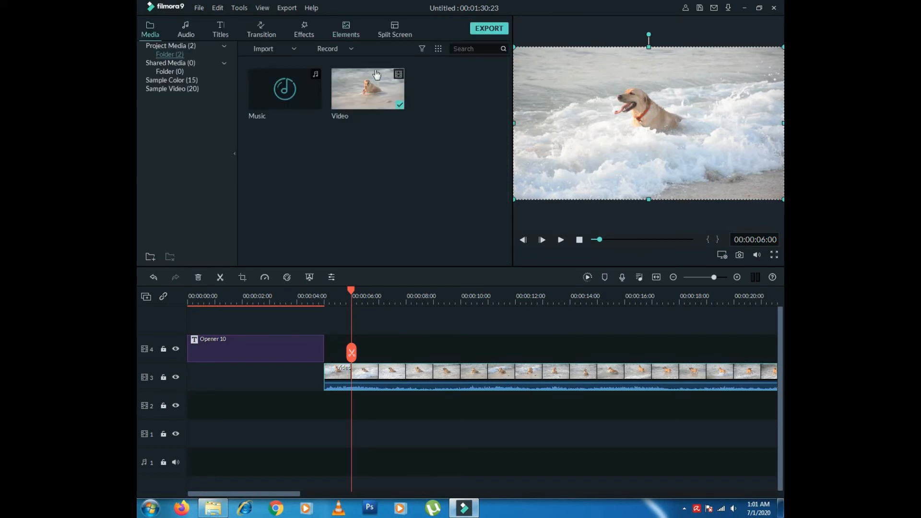
{"action": "left_click_drag", "start_coordinate": [384, 102], "coordinate": [374, 343]}
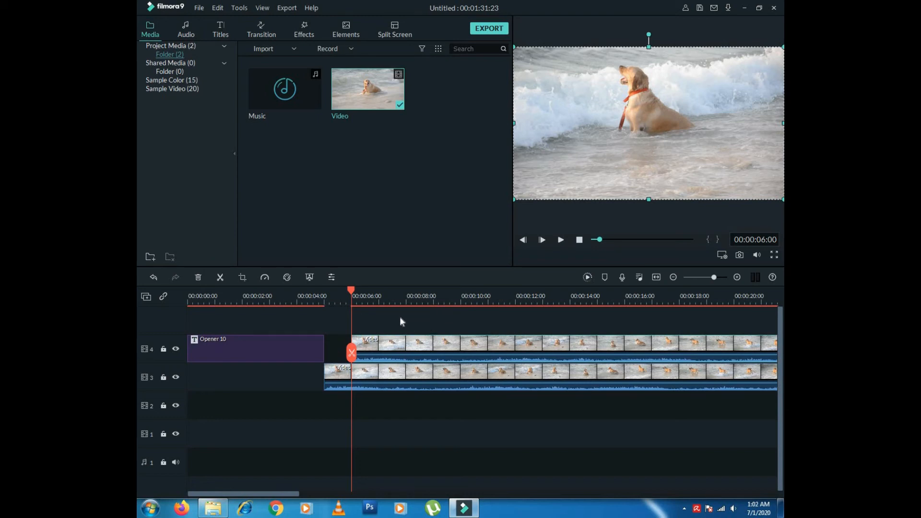
{"action": "left_click_drag", "start_coordinate": [368, 294], "coordinate": [379, 289]}
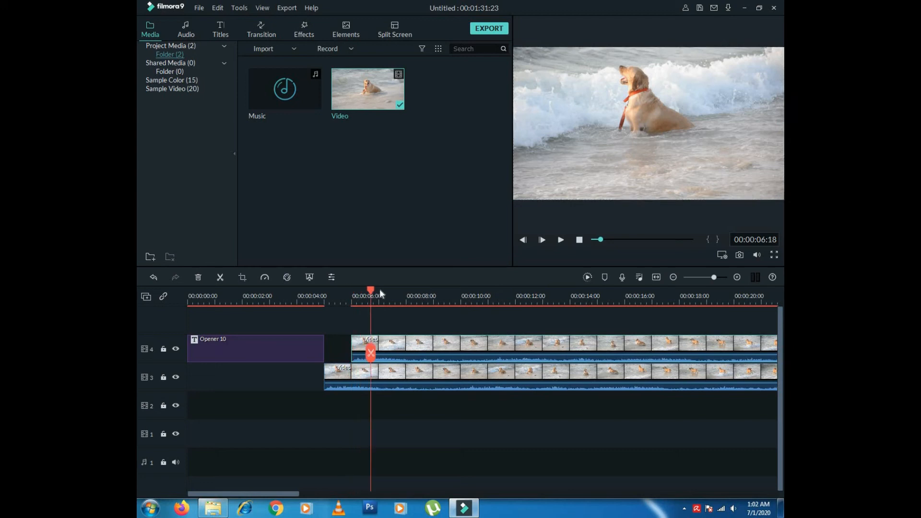
{"action": "left_click", "coordinate": [382, 355]}
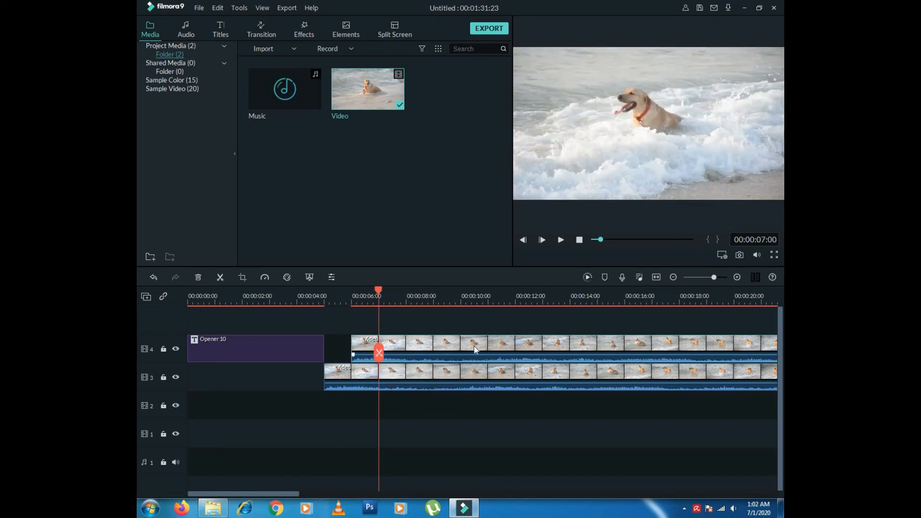
{"action": "double_click", "coordinate": [429, 346]}
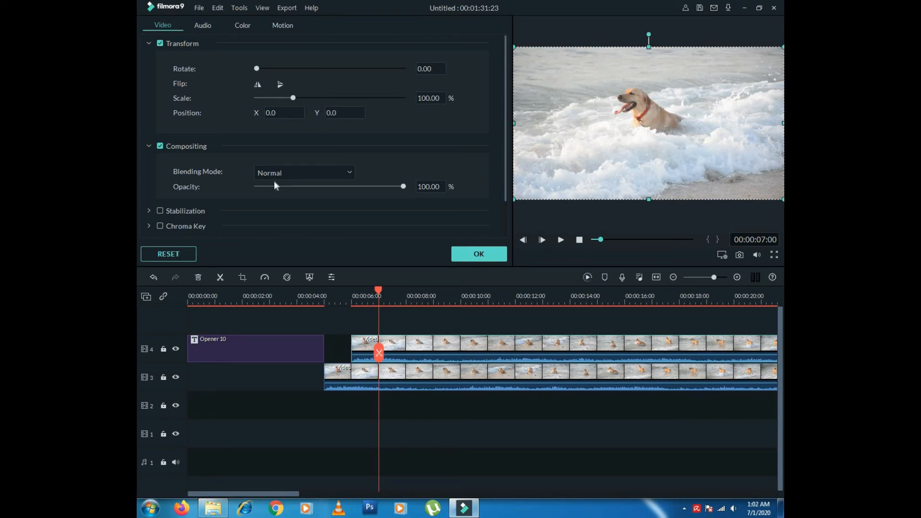
- Try the Darken blending mode on the upper clip, then set it back to Normal
{"action": "left_click", "coordinate": [297, 172]}
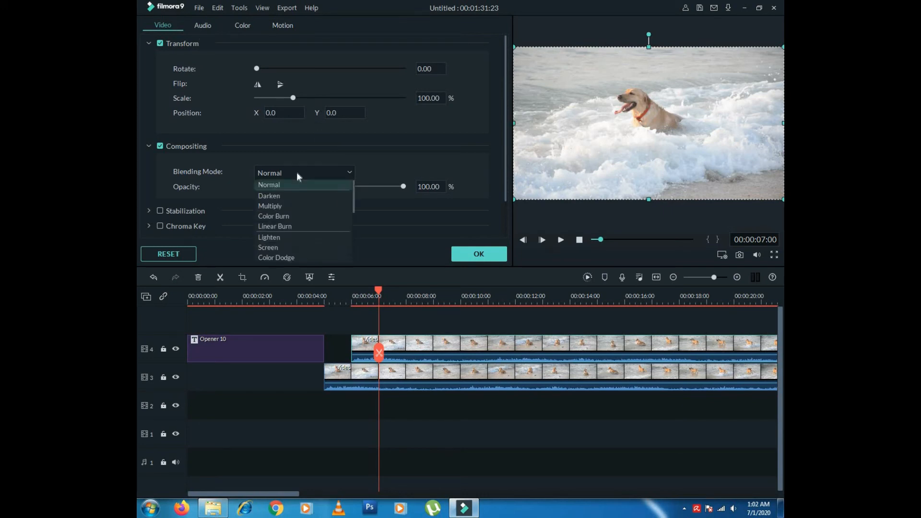
{"action": "left_click", "coordinate": [278, 197]}
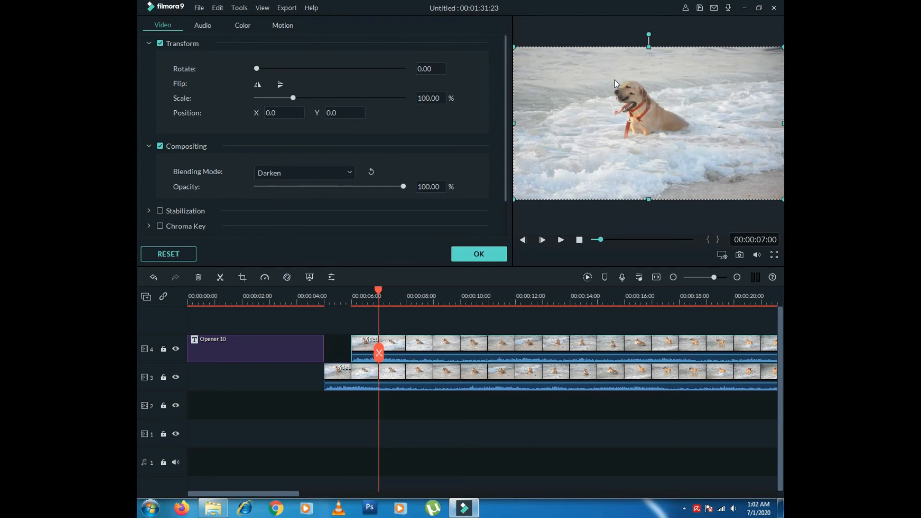
{"action": "mouse_move", "coordinate": [378, 288]}
{"action": "left_mouse_down"}
{"action": "mouse_move", "coordinate": [408, 292]}
{"action": "mouse_move", "coordinate": [370, 297]}
{"action": "mouse_move", "coordinate": [389, 298]}
{"action": "left_mouse_up"}
{"action": "left_click", "coordinate": [336, 171]}
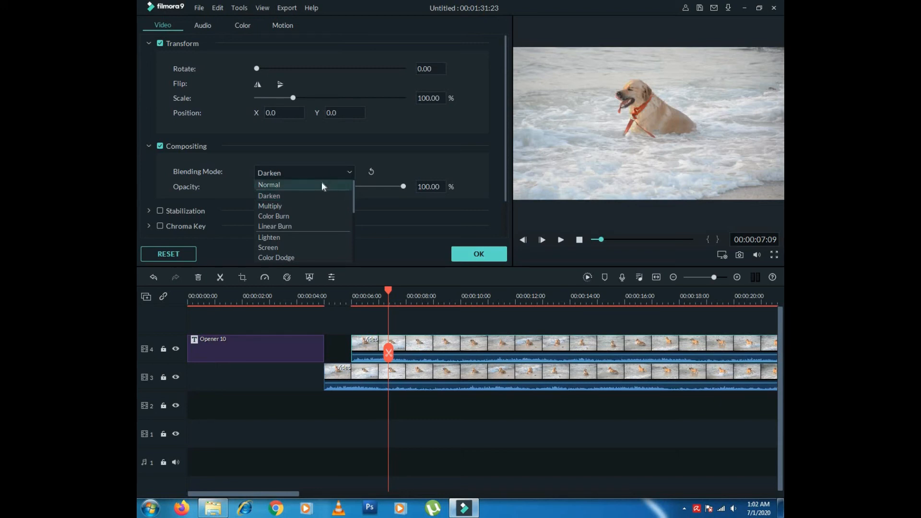
{"action": "left_click", "coordinate": [321, 185]}
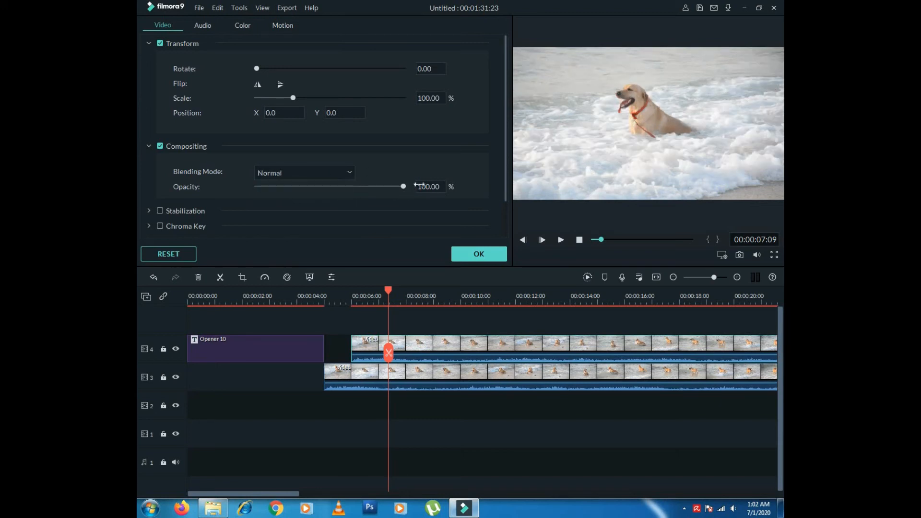
- Lower the upper clip's opacity to 46.55%, preview the overlay around 7 seconds, and apply
{"action": "left_click_drag", "start_coordinate": [403, 187], "coordinate": [324, 193]}
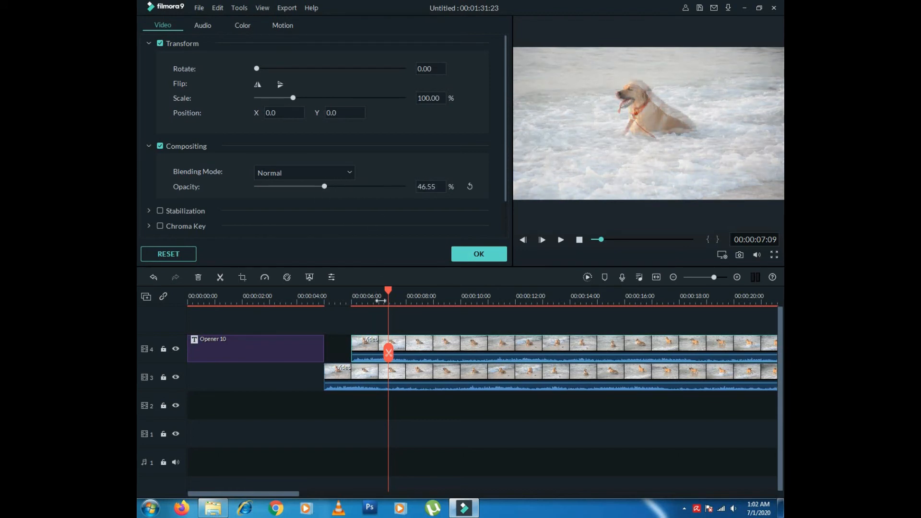
{"action": "left_click_drag", "start_coordinate": [388, 290], "coordinate": [345, 290]}
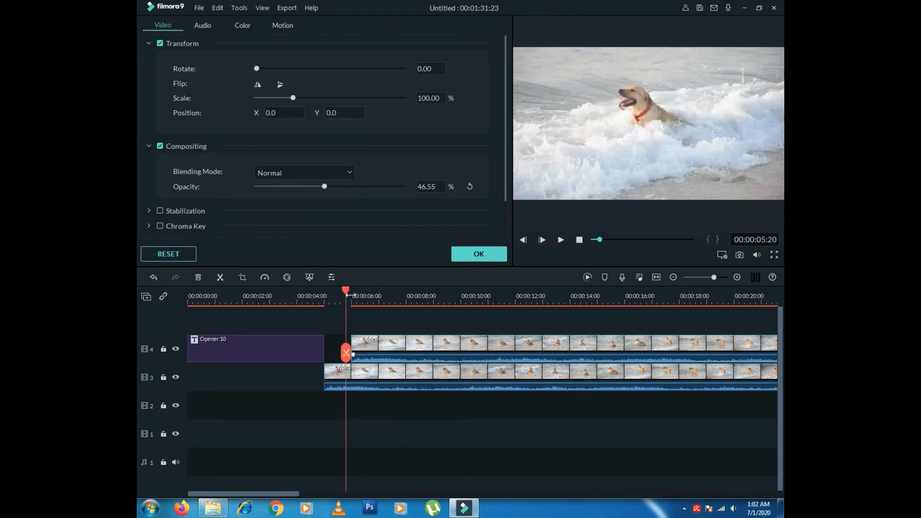
{"action": "left_click", "coordinate": [363, 290]}
{"action": "left_click", "coordinate": [384, 290]}
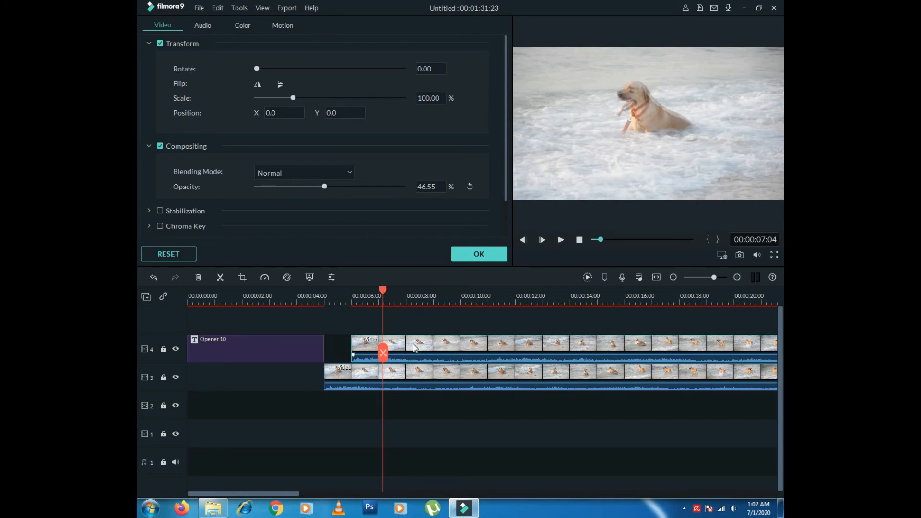
{"action": "left_click_drag", "start_coordinate": [394, 289], "coordinate": [416, 288]}
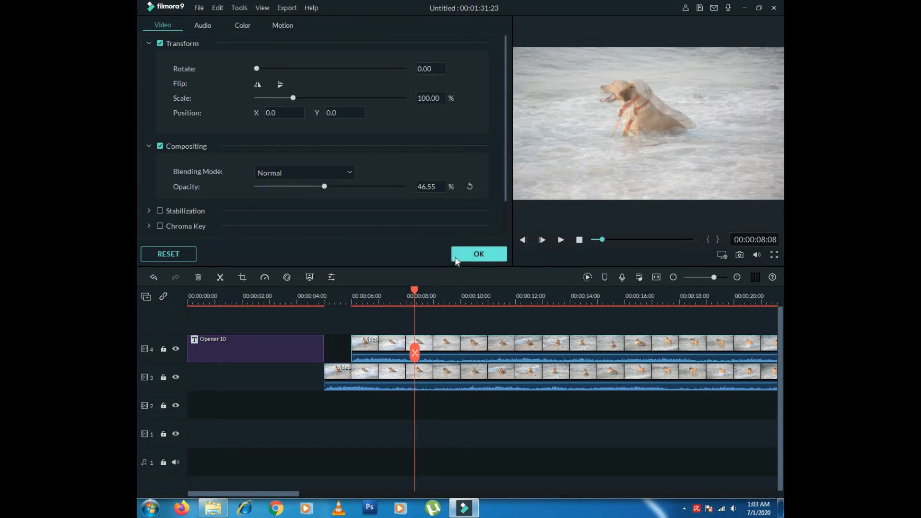
{"action": "left_click", "coordinate": [476, 254]}
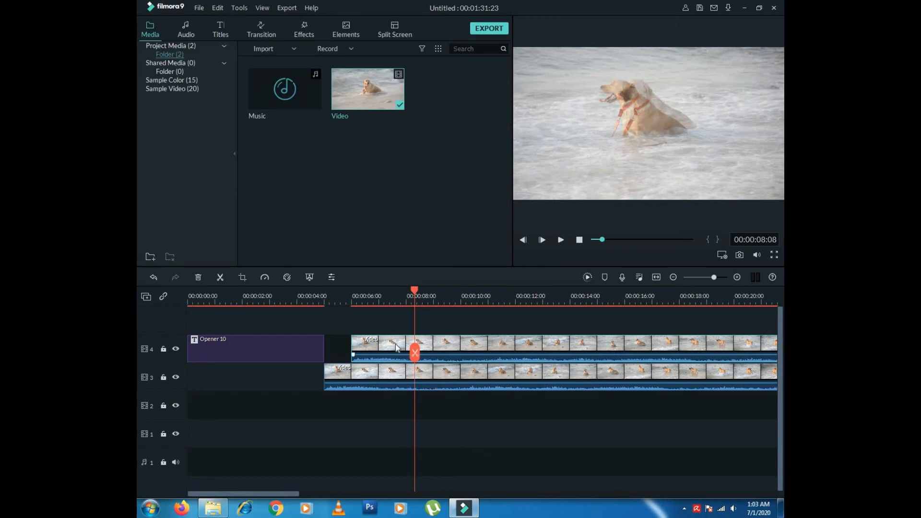
- Delete both dog clips and the Opener 10 title, then put the dog video on track 2 at 0 s
{"action": "key", "text": "Delete"}
{"action": "left_click", "coordinate": [395, 375]}
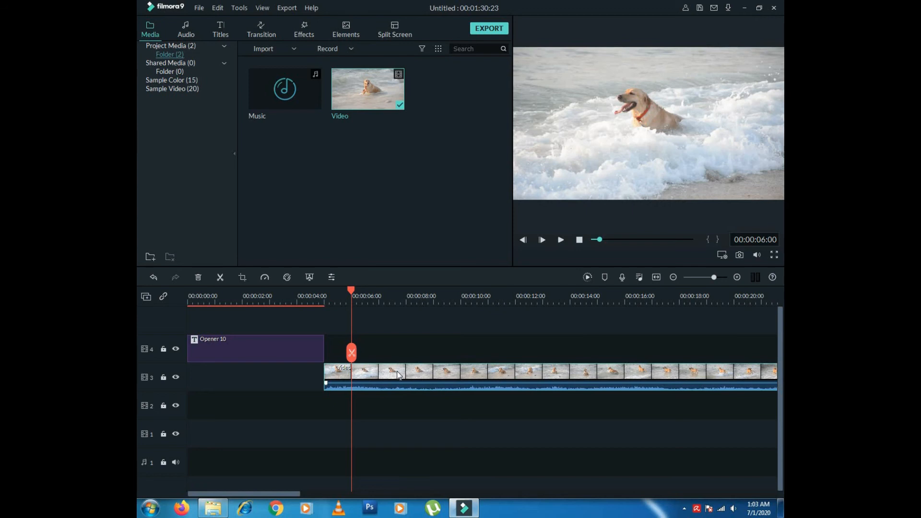
{"action": "key", "text": "Delete"}
{"action": "left_click", "coordinate": [302, 340]}
{"action": "key", "text": "Delete"}
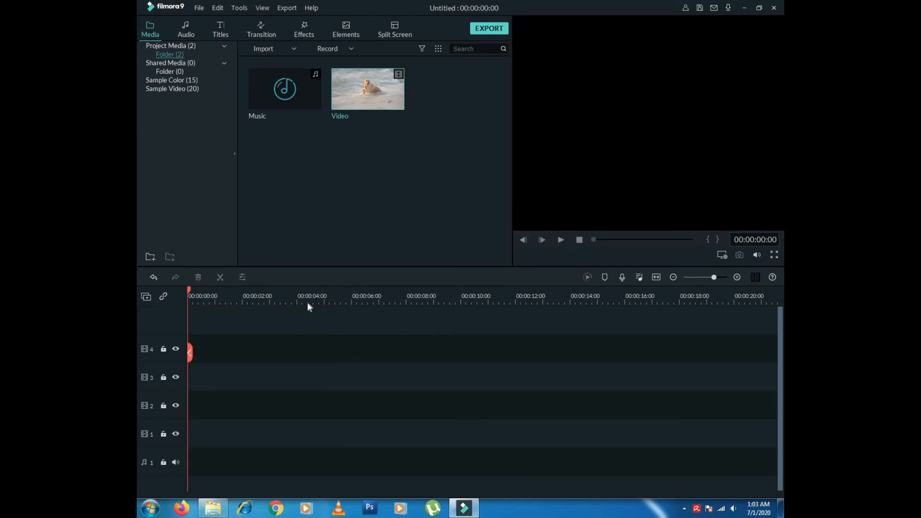
{"action": "left_click_drag", "start_coordinate": [389, 99], "coordinate": [195, 409]}
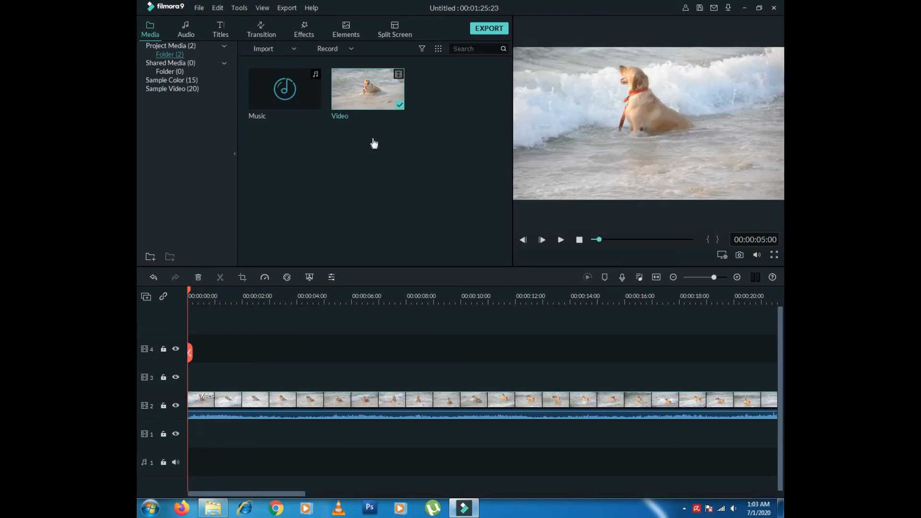
- Place the three-panel Split Screen 5 template on track 3 at 0 s and confirm its settings
{"action": "left_click", "coordinate": [400, 31]}
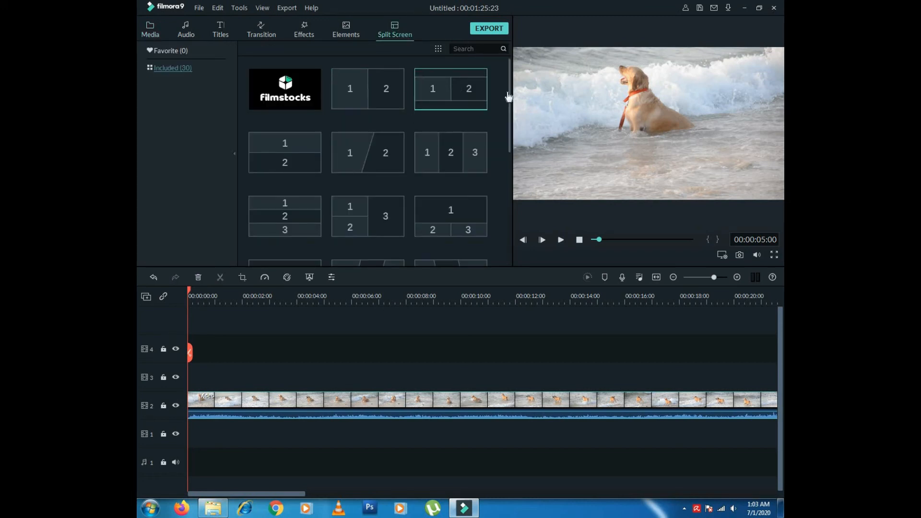
{"action": "mouse_move", "coordinate": [510, 98]}
{"action": "left_mouse_down"}
{"action": "mouse_move", "coordinate": [512, 196]}
{"action": "mouse_move", "coordinate": [512, 103]}
{"action": "left_mouse_up"}
{"action": "mouse_move", "coordinate": [456, 123]}
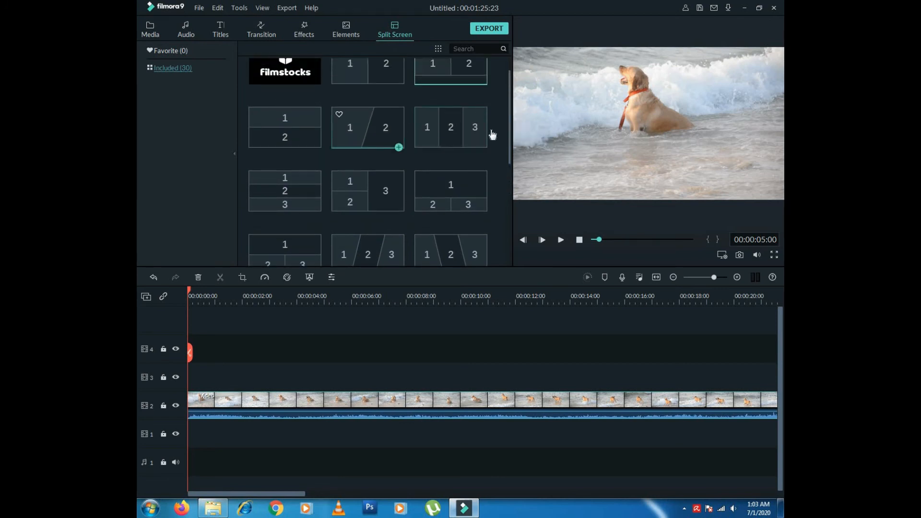
{"action": "left_click", "coordinate": [464, 131]}
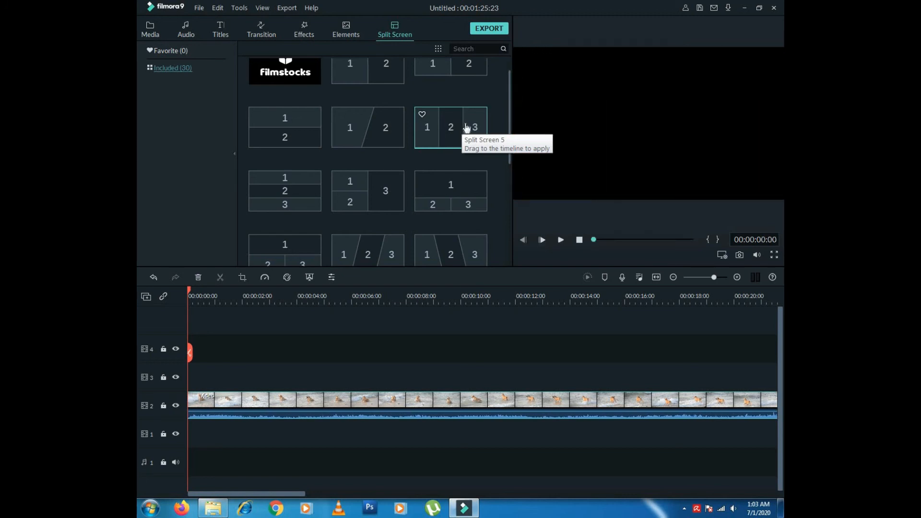
{"action": "left_click_drag", "start_coordinate": [468, 127], "coordinate": [182, 377]}
{"action": "double_click", "coordinate": [201, 379]}
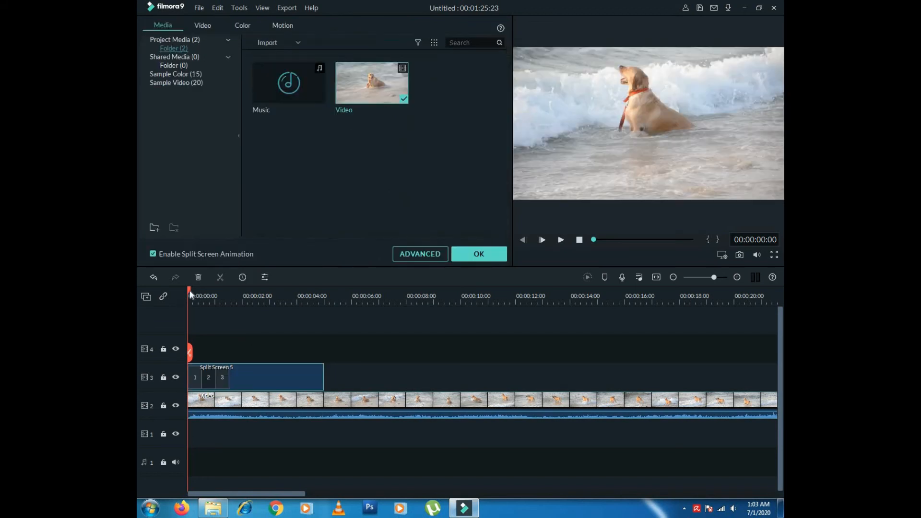
{"action": "left_click", "coordinate": [469, 257]}
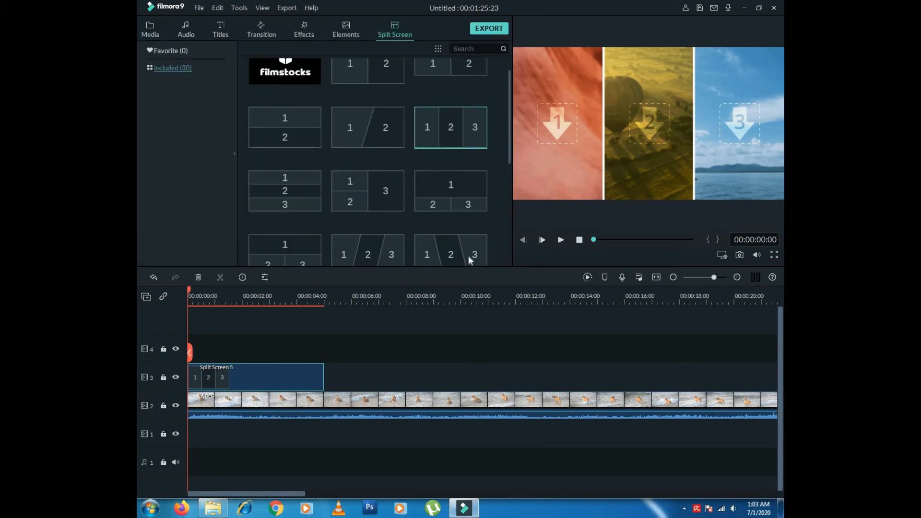
{"action": "left_click", "coordinate": [149, 29]}
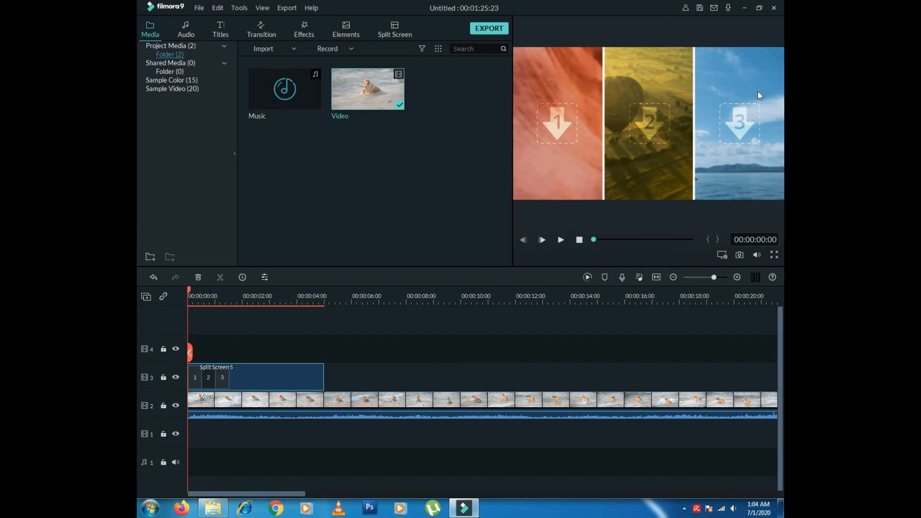
- Drop the dog video into split-screen panel 1, reposition it, and shift the track-2 dog clip later
{"action": "left_click_drag", "start_coordinate": [367, 98], "coordinate": [542, 125]}
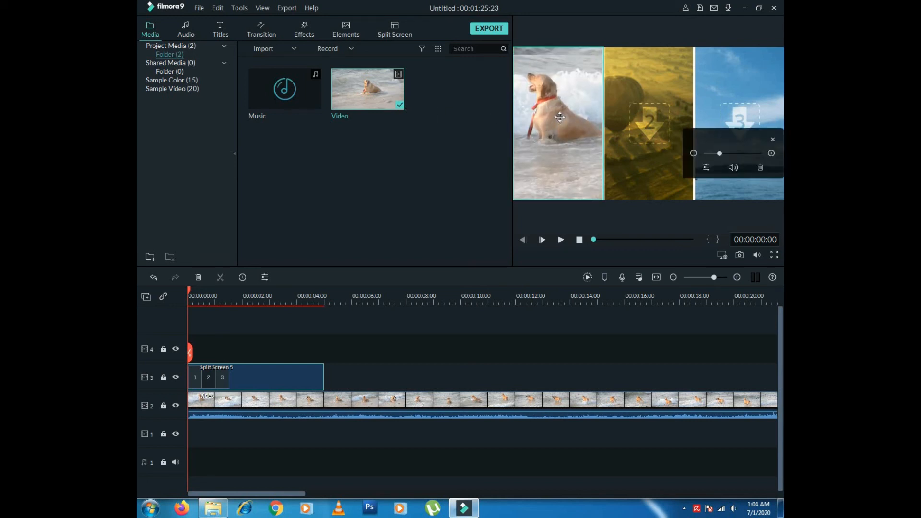
{"action": "left_click_drag", "start_coordinate": [560, 111], "coordinate": [561, 107]}
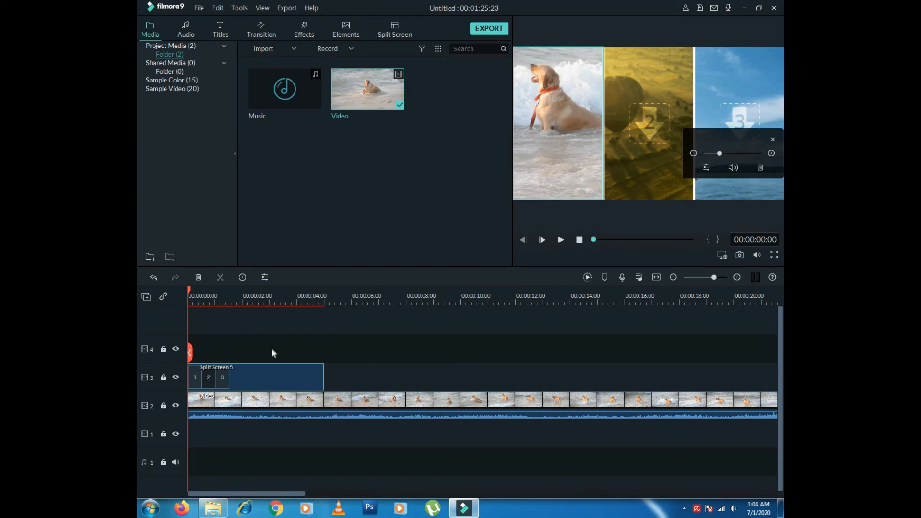
{"action": "left_click_drag", "start_coordinate": [234, 405], "coordinate": [345, 405]}
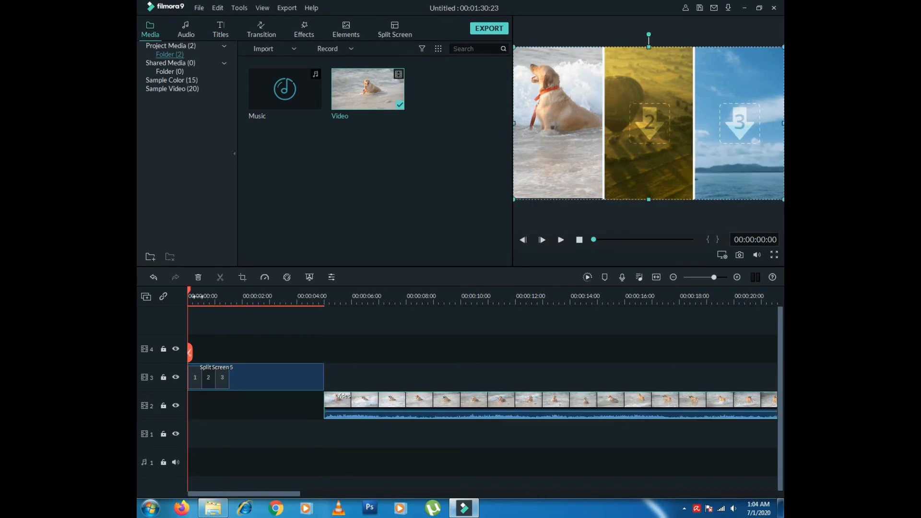
{"action": "mouse_move", "coordinate": [202, 290]}
{"action": "left_mouse_down"}
{"action": "mouse_move", "coordinate": [192, 289]}
{"action": "mouse_move", "coordinate": [204, 289]}
{"action": "left_mouse_up"}
- Select split-screen section 2, zoom its media, unmute its audio, and open the Advanced Split Screen editor
{"action": "left_click", "coordinate": [631, 141]}
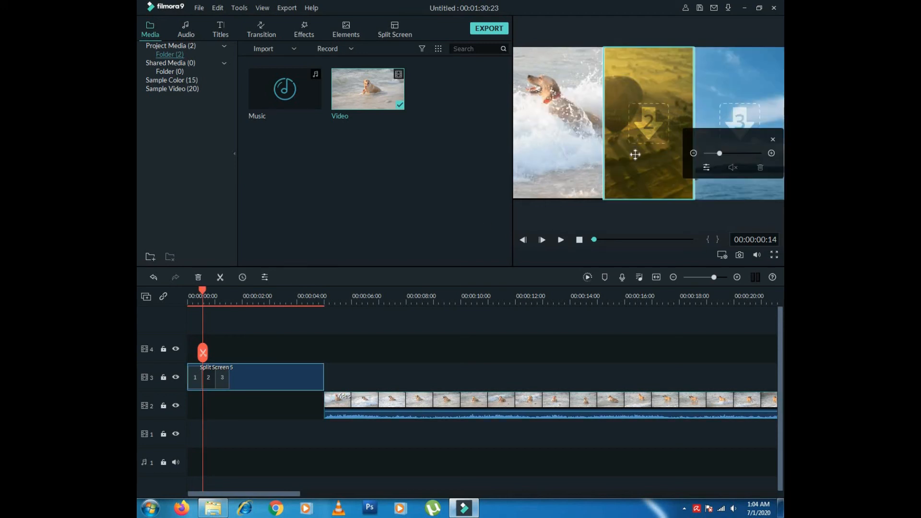
{"action": "left_click_drag", "start_coordinate": [720, 155], "coordinate": [721, 154]}
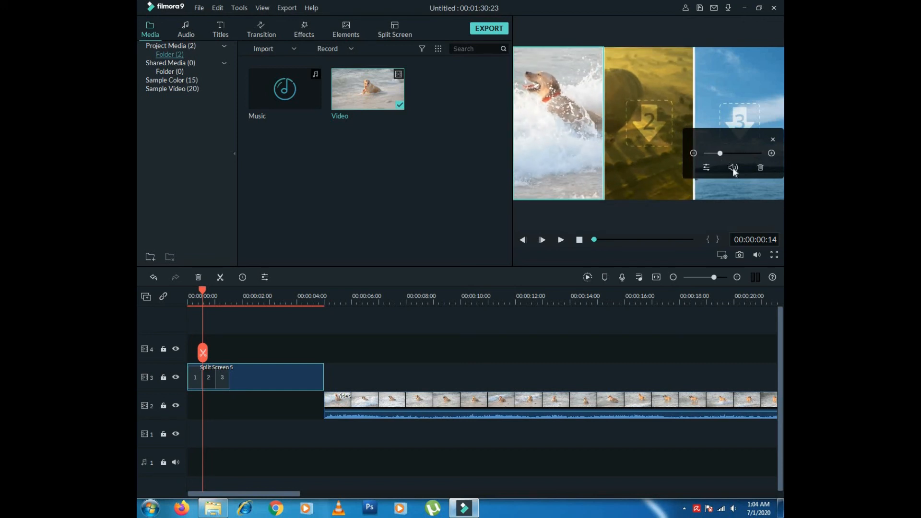
{"action": "left_click", "coordinate": [735, 171]}
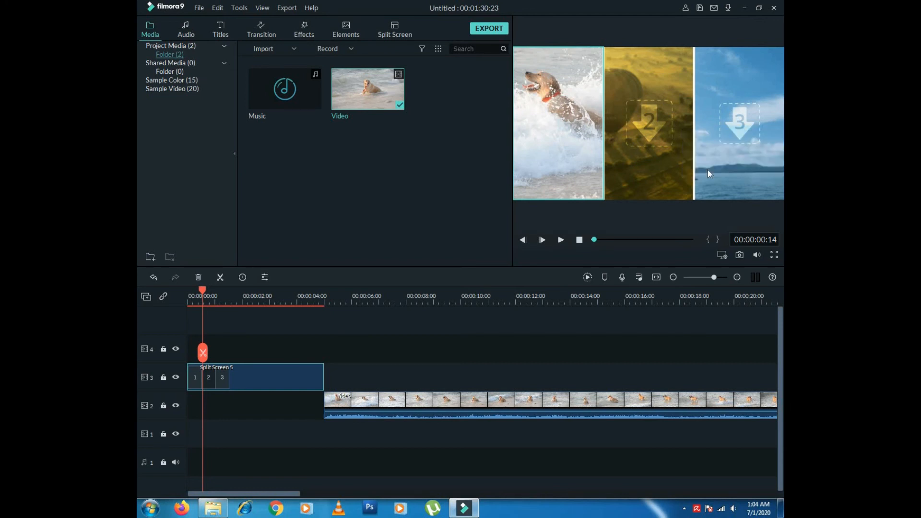
{"action": "double_click", "coordinate": [706, 169]}
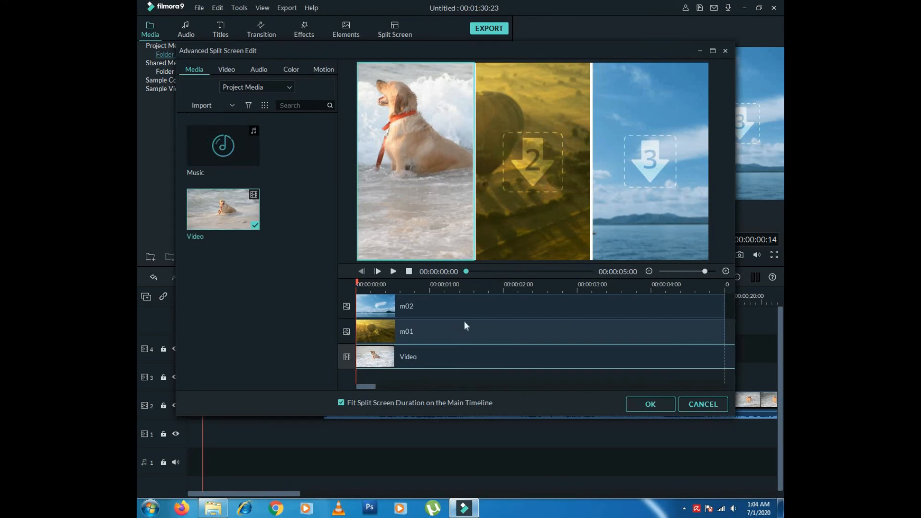
{"action": "left_click", "coordinate": [691, 406]}
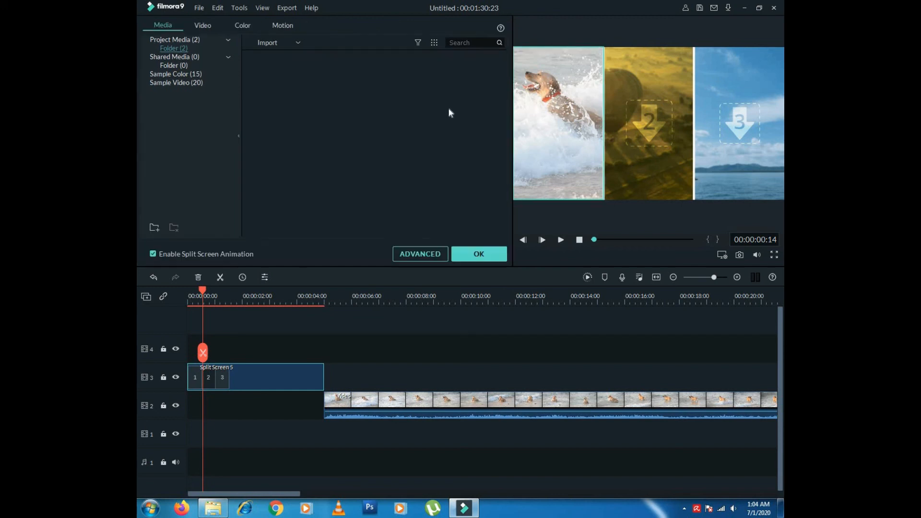
{"action": "left_click", "coordinate": [487, 258]}
- Fill split-screen sections 2 and 3 with the dog video and preview the result
{"action": "mouse_move", "coordinate": [377, 105]}
{"action": "left_click_drag", "start_coordinate": [379, 104], "coordinate": [657, 112]}
{"action": "left_click", "coordinate": [657, 116]}
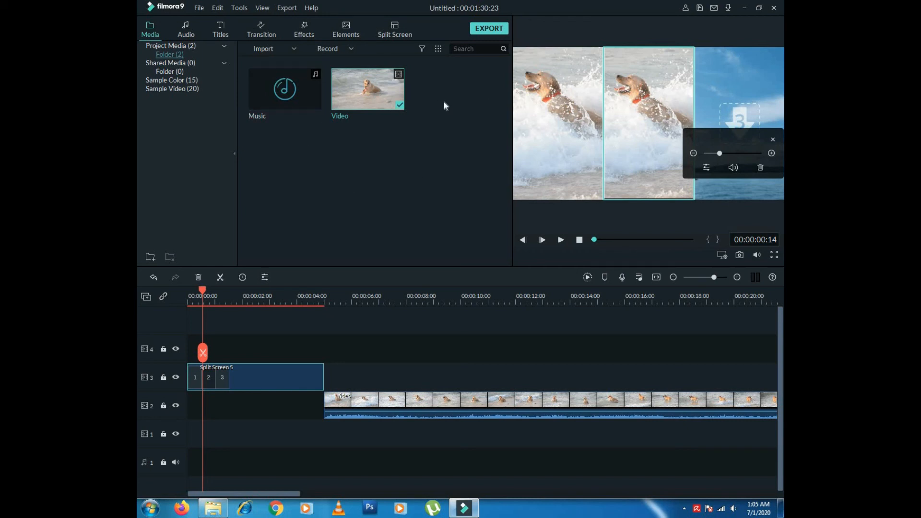
{"action": "left_click", "coordinate": [773, 139]}
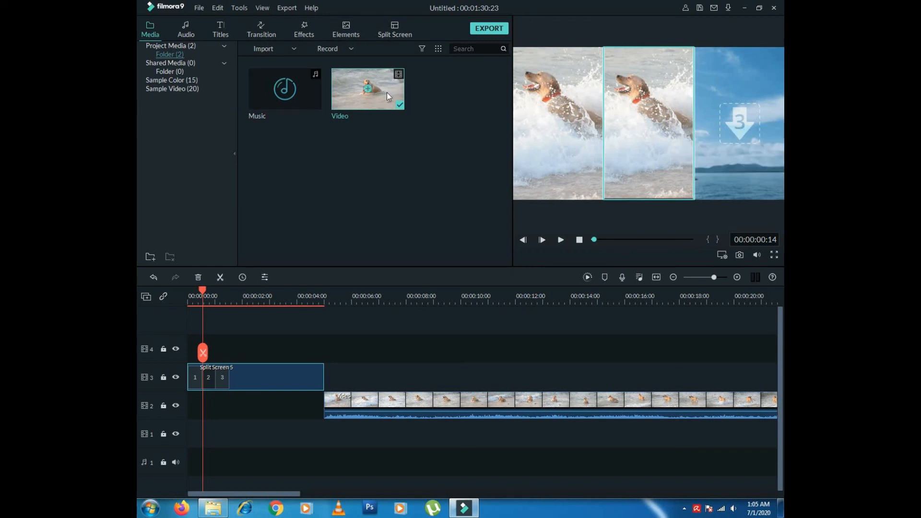
{"action": "left_click_drag", "start_coordinate": [701, 115], "coordinate": [740, 121]}
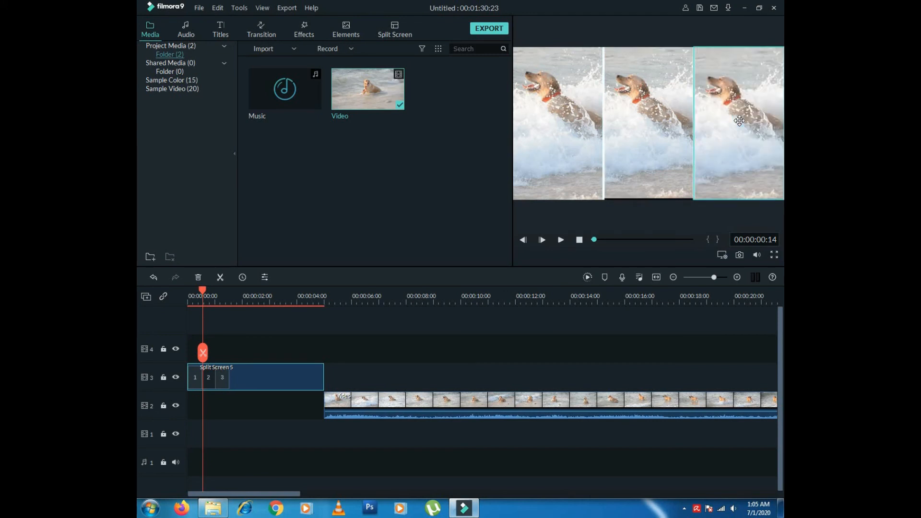
{"action": "left_click", "coordinate": [562, 240]}
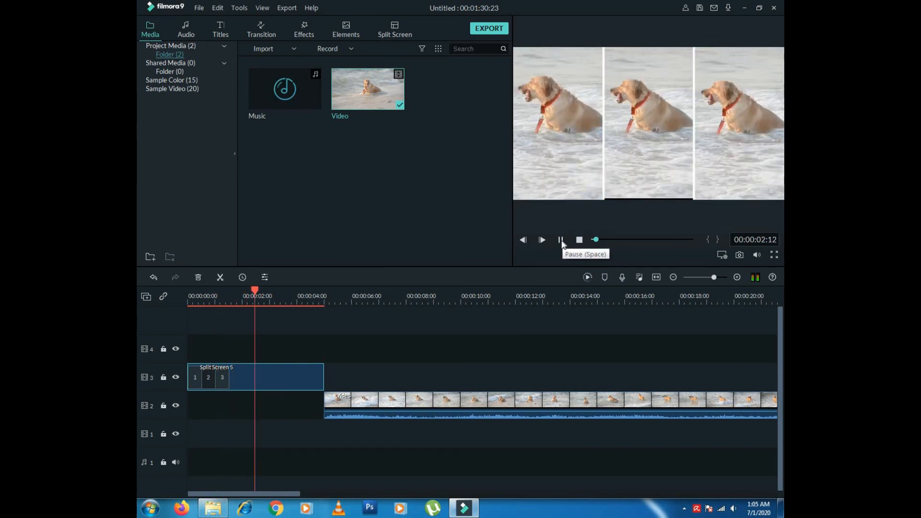
{"action": "left_click", "coordinate": [561, 240]}
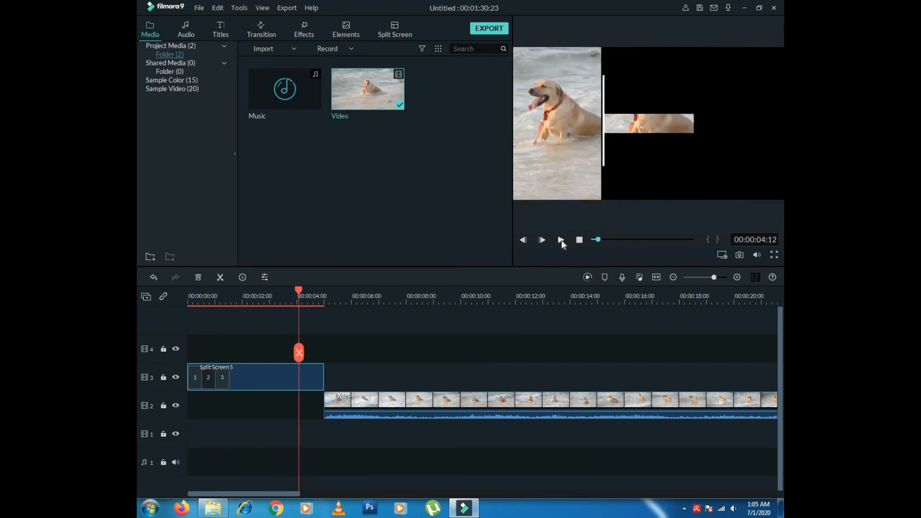
- Move the track-2 dog clip to the timeline start and play the edit from the beginning
{"action": "left_click", "coordinate": [404, 407]}
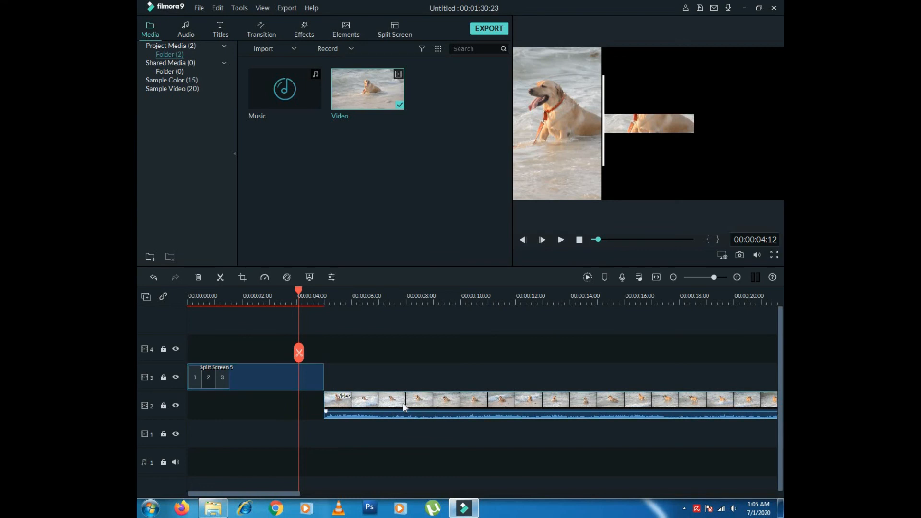
{"action": "left_click_drag", "start_coordinate": [403, 404], "coordinate": [411, 404]}
{"action": "left_click_drag", "start_coordinate": [350, 403], "coordinate": [240, 408]}
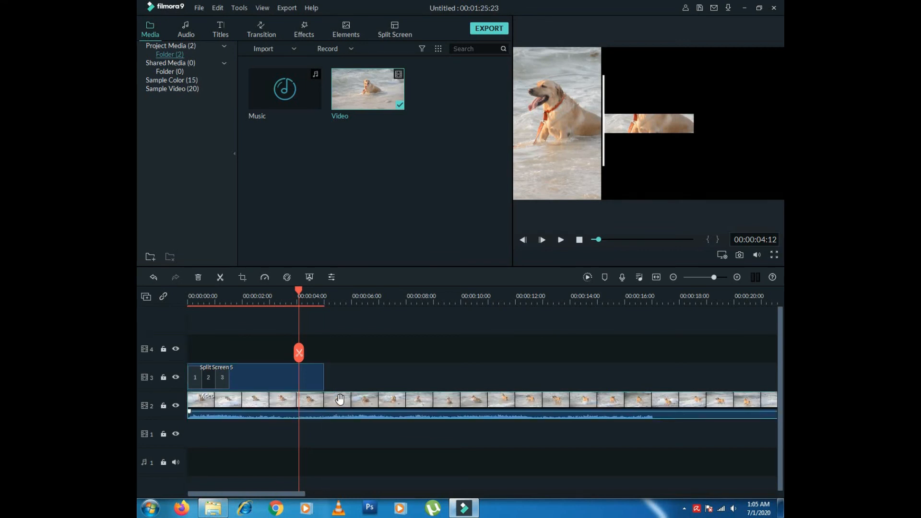
{"action": "left_click_drag", "start_coordinate": [293, 295], "coordinate": [174, 296]}
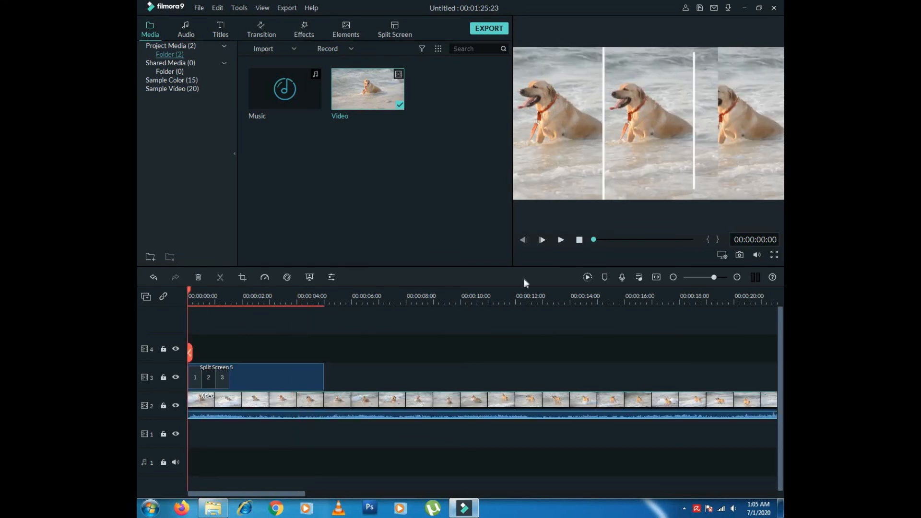
{"action": "left_click", "coordinate": [756, 256]}
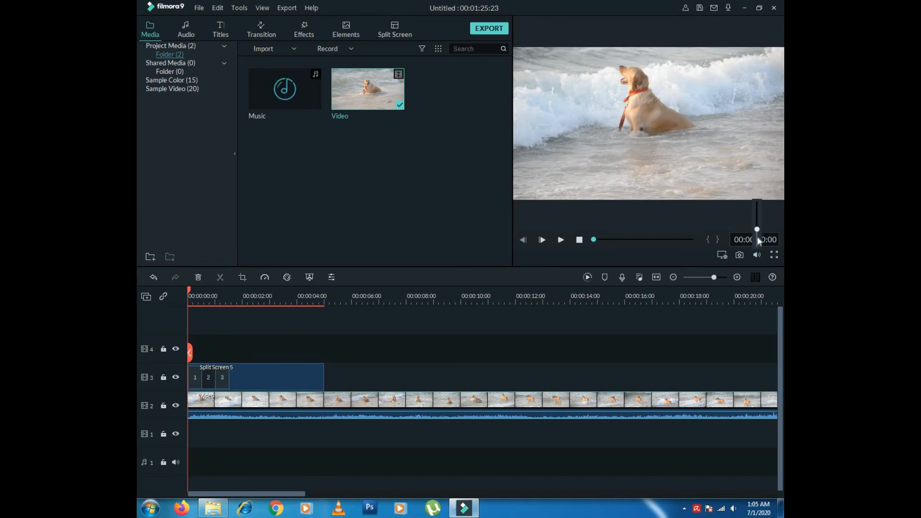
{"action": "left_click", "coordinate": [561, 240]}
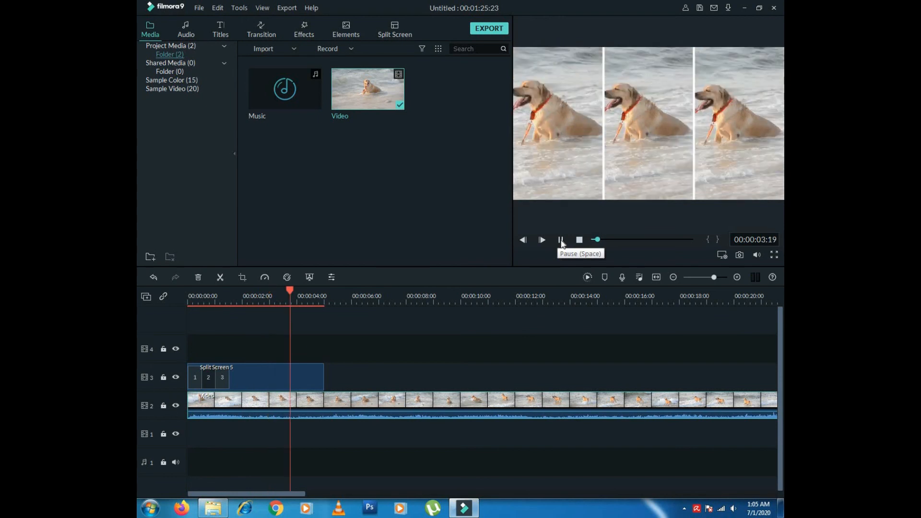
{"action": "left_click", "coordinate": [562, 243]}
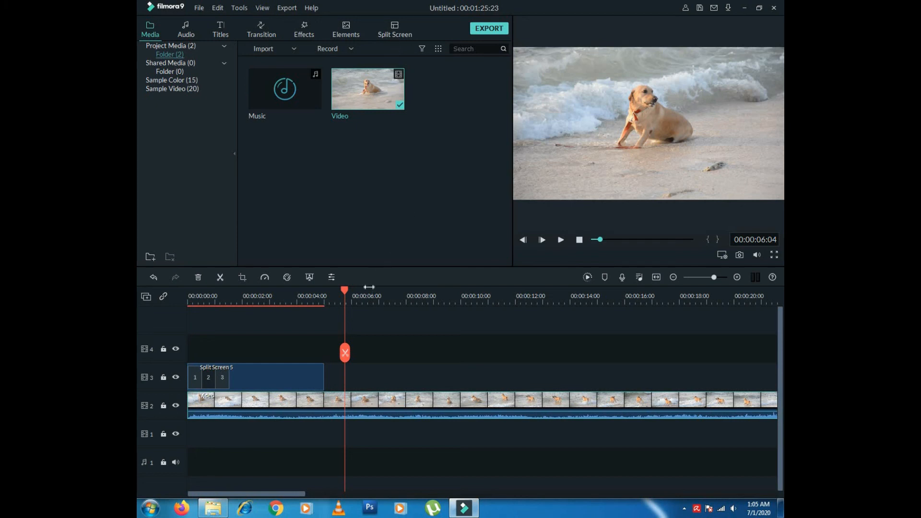
- Select all clips on the timeline, including Split Screen 5, and delete them
{"action": "left_click", "coordinate": [229, 378]}
{"action": "left_click", "coordinate": [269, 380]}
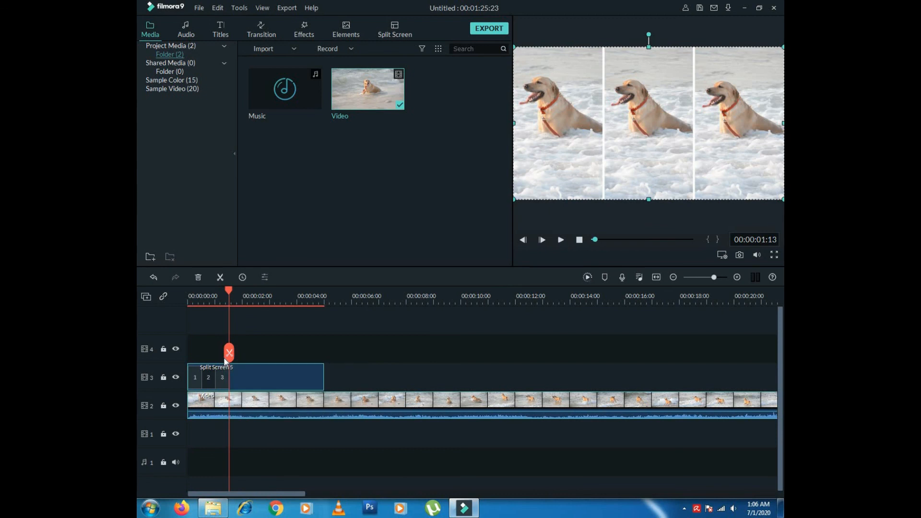
{"action": "key", "text": "ctrl+a"}
{"action": "key", "text": "Delete"}
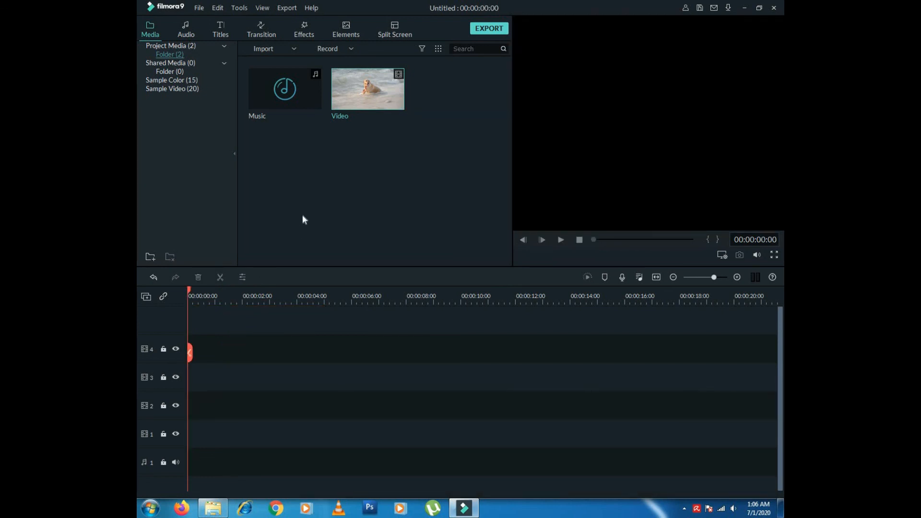
- Place the dog video on track 2 at 0:00, then bring up and minimize the FM Basics folder window
{"action": "left_click_drag", "start_coordinate": [392, 94], "coordinate": [191, 393]}
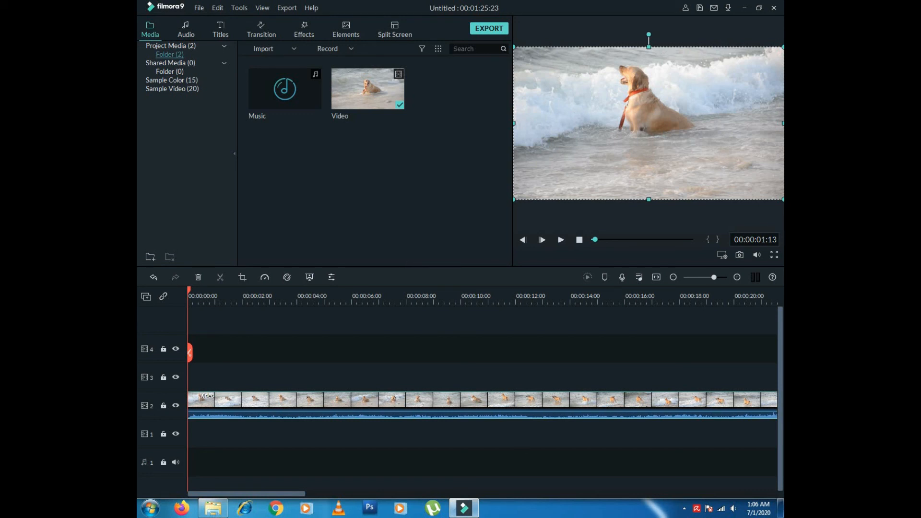
{"action": "left_click", "coordinate": [215, 509]}
{"action": "left_click", "coordinate": [374, 309]}
{"action": "left_click", "coordinate": [738, 6]}
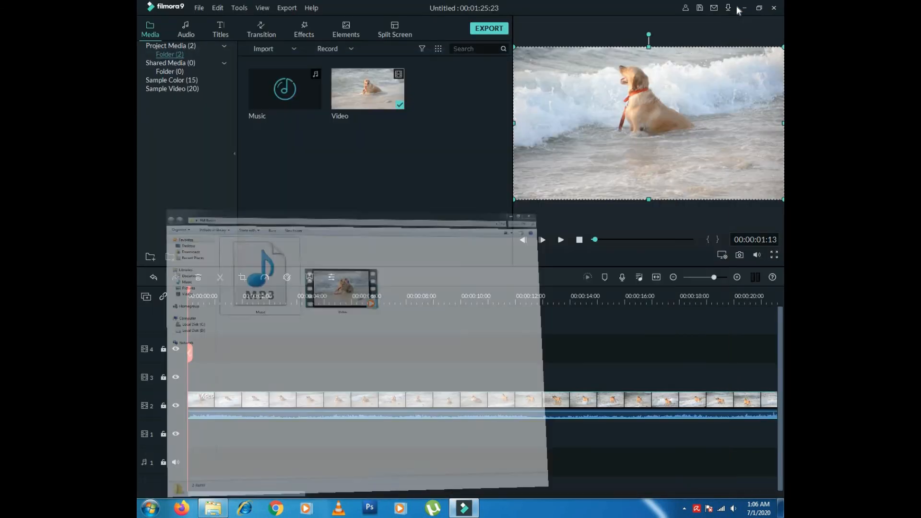
- Open the Filmora basics folder from the desktop and import green smoke after effects into Filmora9's media
{"action": "left_click", "coordinate": [745, 8]}
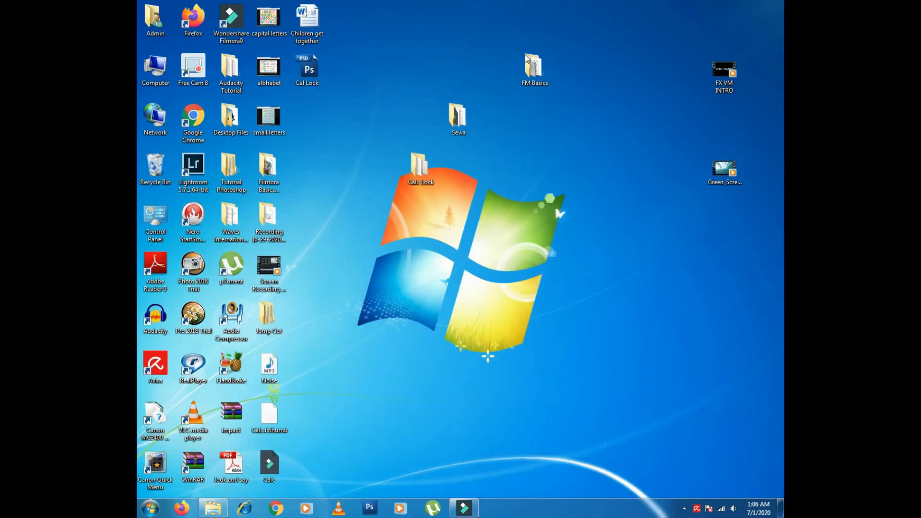
{"action": "double_click", "coordinate": [263, 166]}
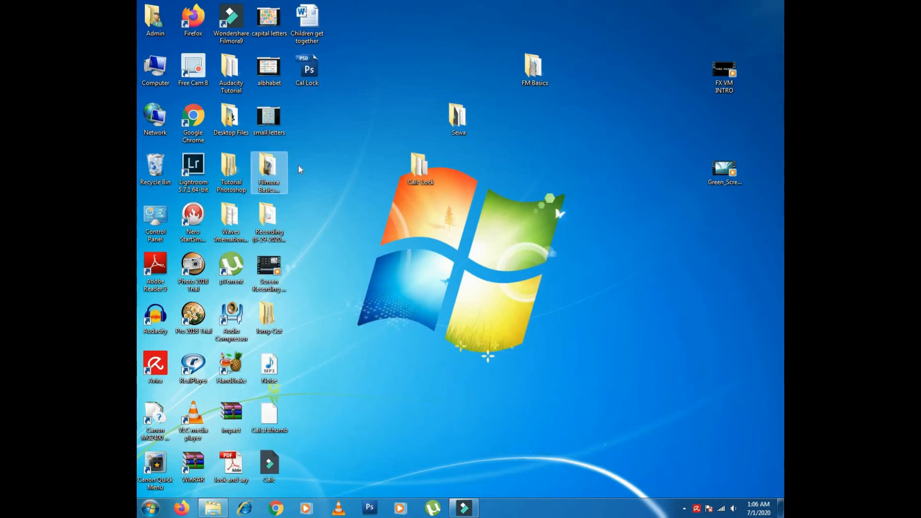
{"action": "left_click_drag", "start_coordinate": [478, 379], "coordinate": [441, 126]}
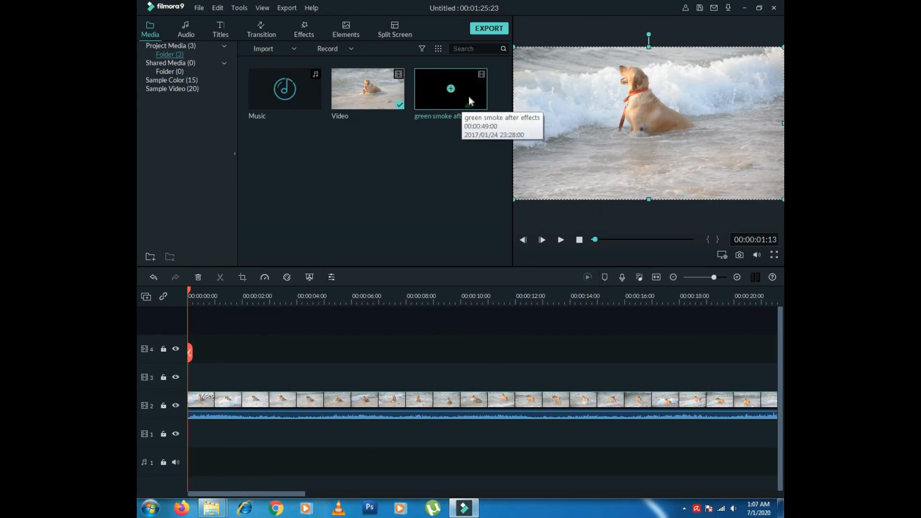
- Place the green smoke after effects clip on track 3 from 0:00 and preview the overlay
{"action": "left_click_drag", "start_coordinate": [471, 83], "coordinate": [367, 317]}
{"action": "left_click_drag", "start_coordinate": [280, 367], "coordinate": [189, 366]}
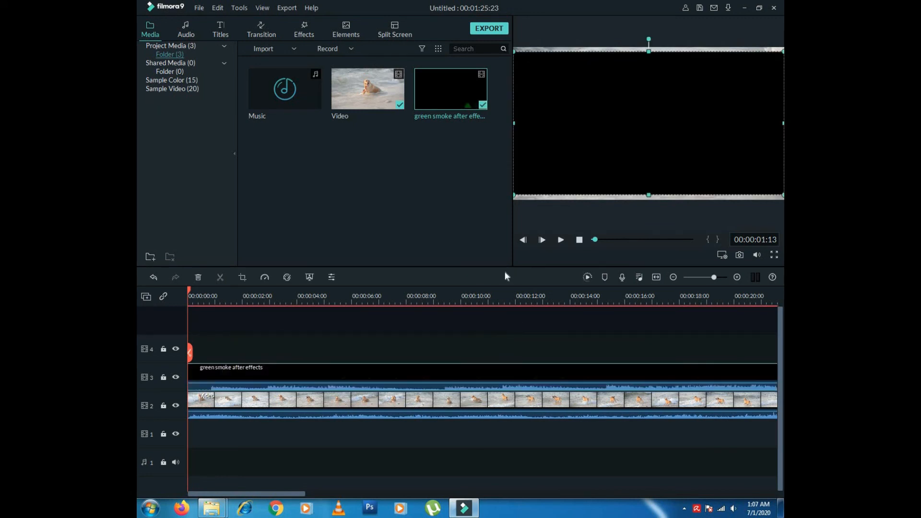
{"action": "left_click", "coordinate": [561, 240]}
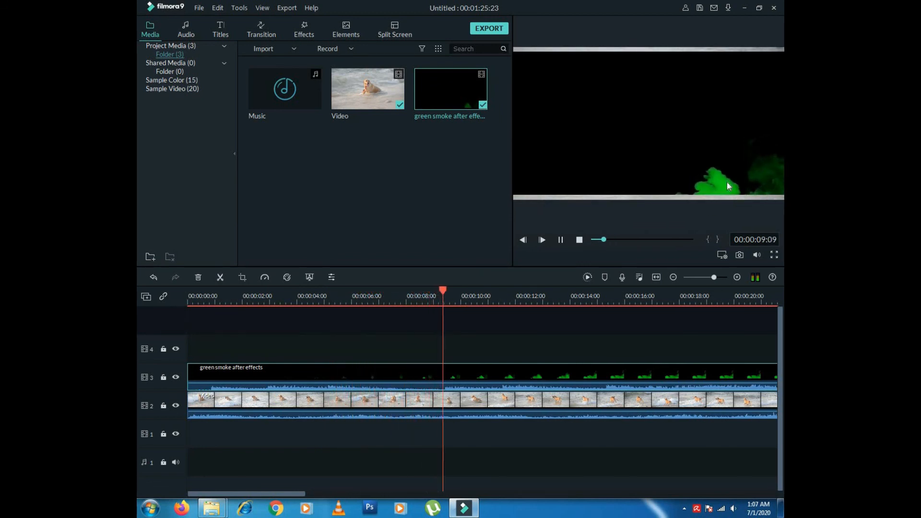
{"action": "left_click", "coordinate": [561, 240]}
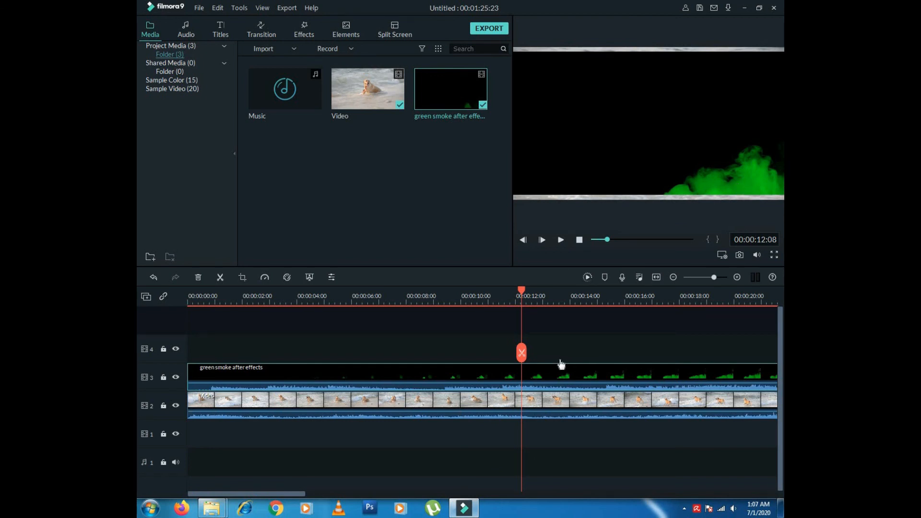
- Turn on green screen keying for the smoke clip and bring up its video settings
{"action": "right_click", "coordinate": [360, 375]}
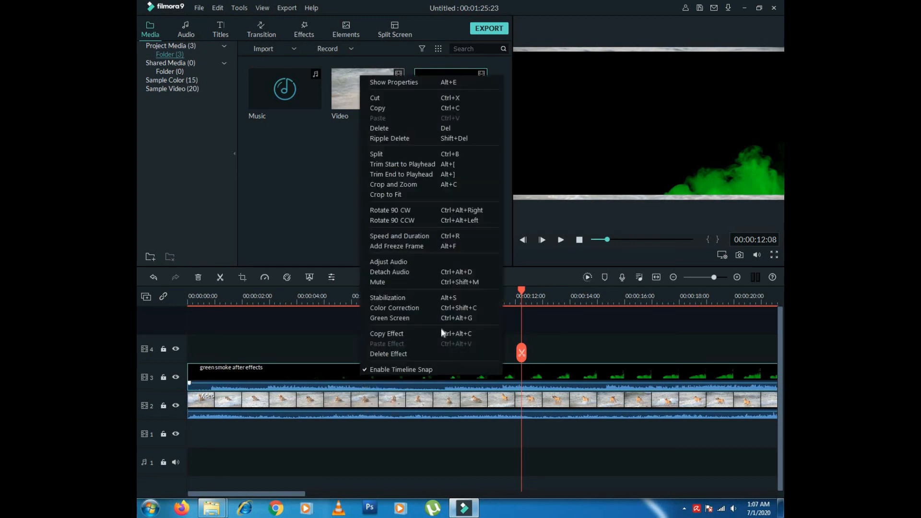
{"action": "left_click", "coordinate": [401, 316]}
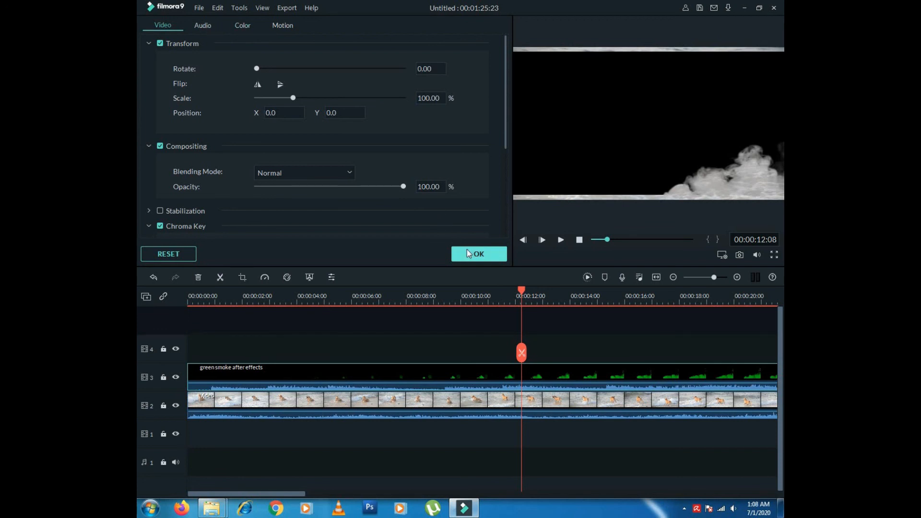
{"action": "left_click", "coordinate": [204, 28]}
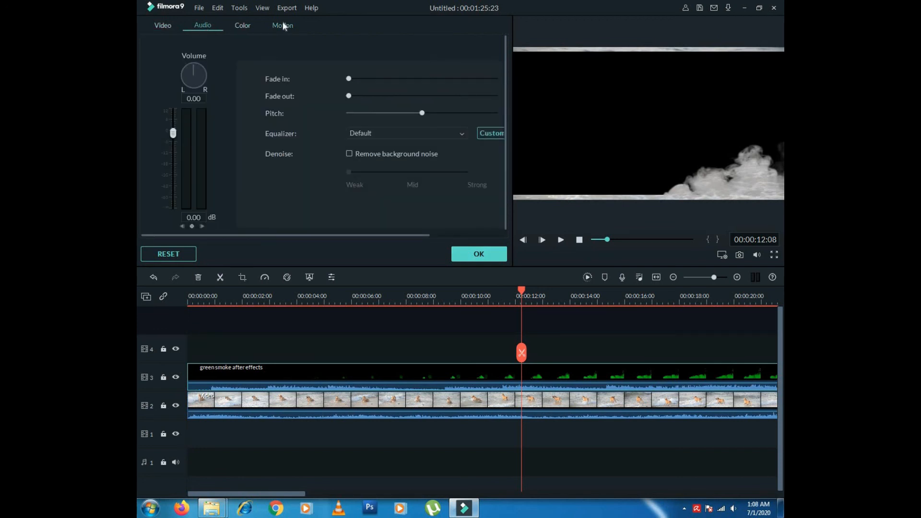
{"action": "left_click", "coordinate": [283, 27]}
{"action": "left_click", "coordinate": [156, 25]}
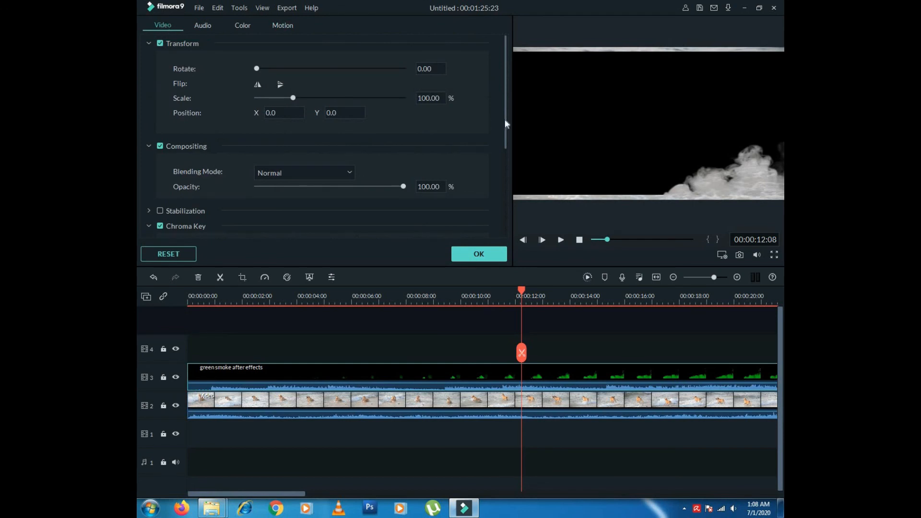
{"action": "scroll", "coordinate": [499, 125], "scroll_direction": "down", "scroll_amount": 5}
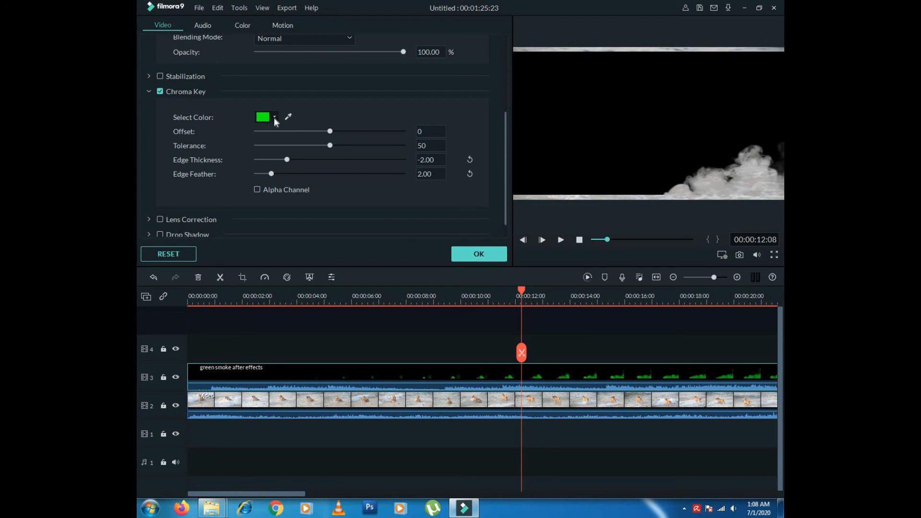
- Sample the smoke's green from the preview as the Chroma Key colour (Offset 4, Tolerance 51)
{"action": "left_click", "coordinate": [275, 118]}
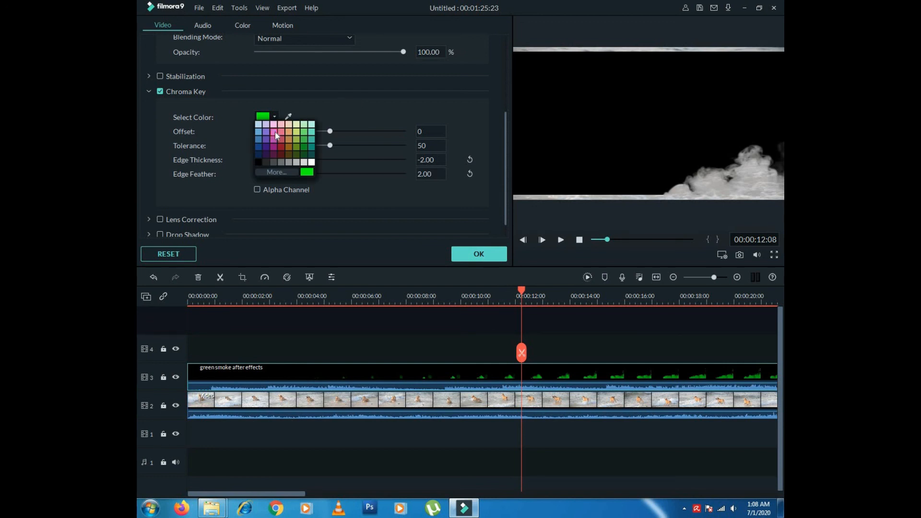
{"action": "left_click", "coordinate": [275, 132]}
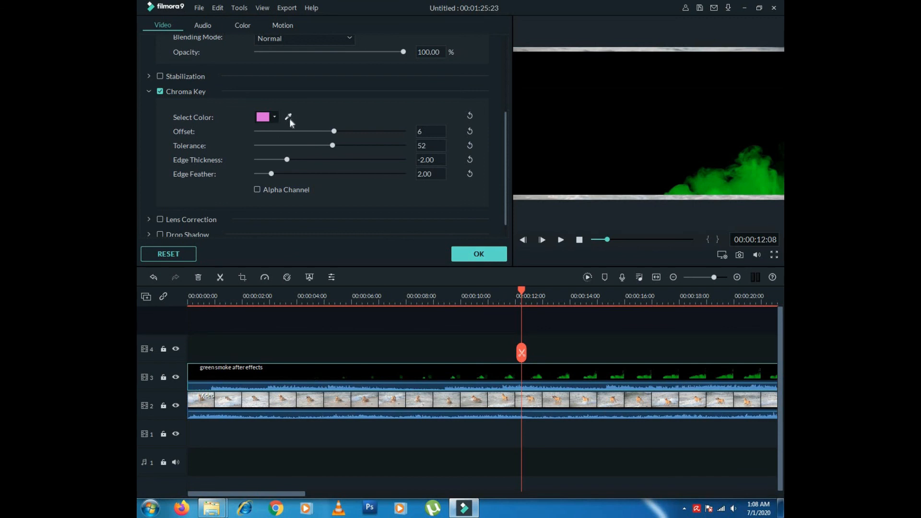
{"action": "left_click", "coordinate": [289, 118]}
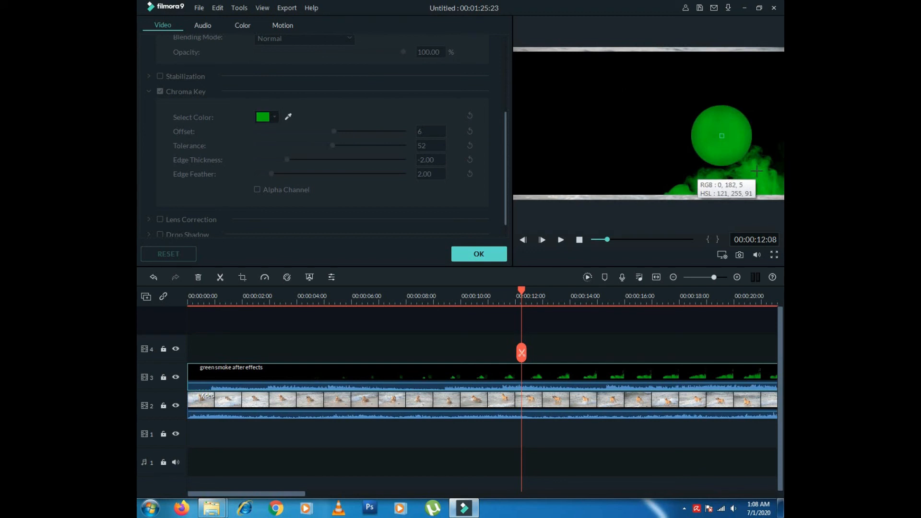
{"action": "left_click", "coordinate": [676, 137]}
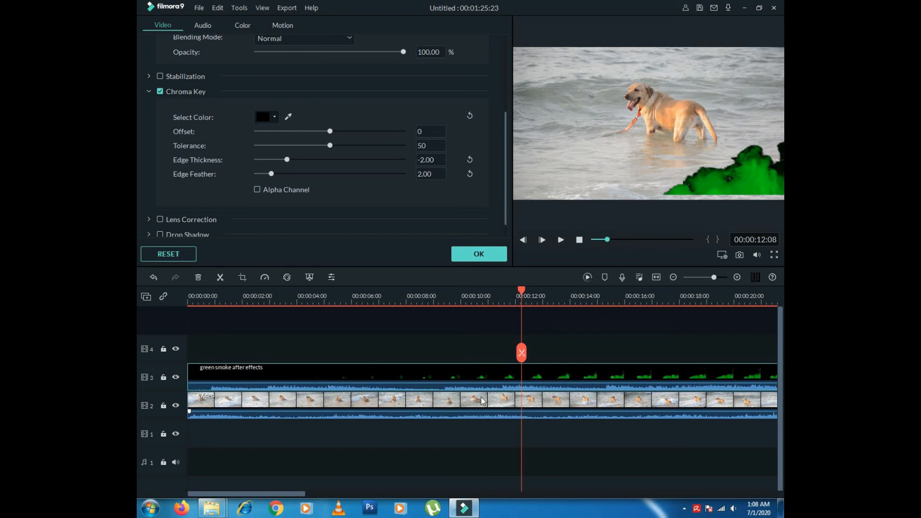
{"action": "left_click", "coordinate": [290, 118]}
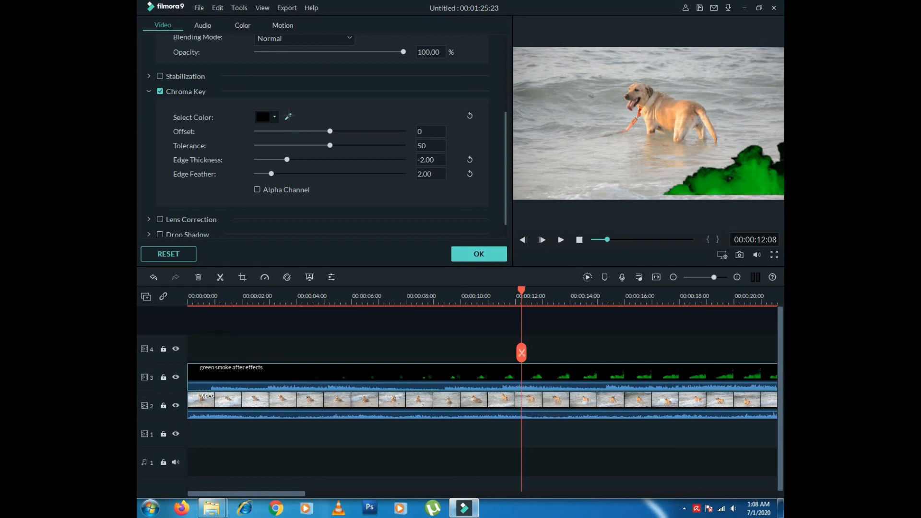
{"action": "left_click", "coordinate": [747, 182]}
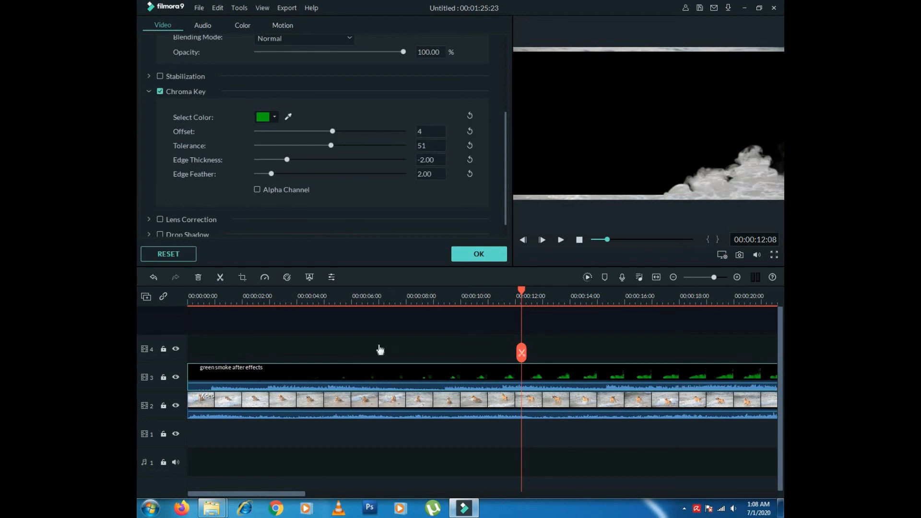
- Enlarge the smoke overlay slightly in the preview and play the composite from about seven seconds
{"action": "left_click", "coordinate": [581, 176]}
{"action": "left_click_drag", "start_coordinate": [510, 196], "coordinate": [498, 212]}
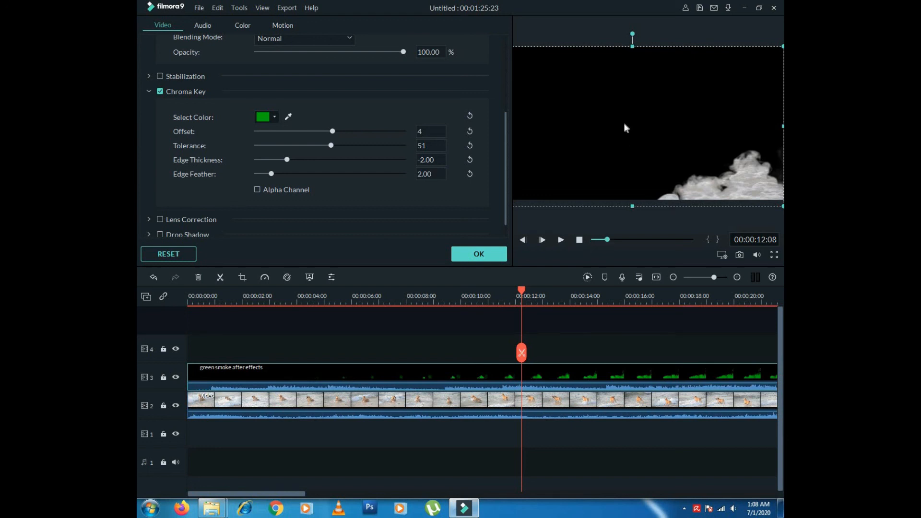
{"action": "left_click_drag", "start_coordinate": [601, 239], "coordinate": [602, 241]}
{"action": "left_click", "coordinate": [561, 242]}
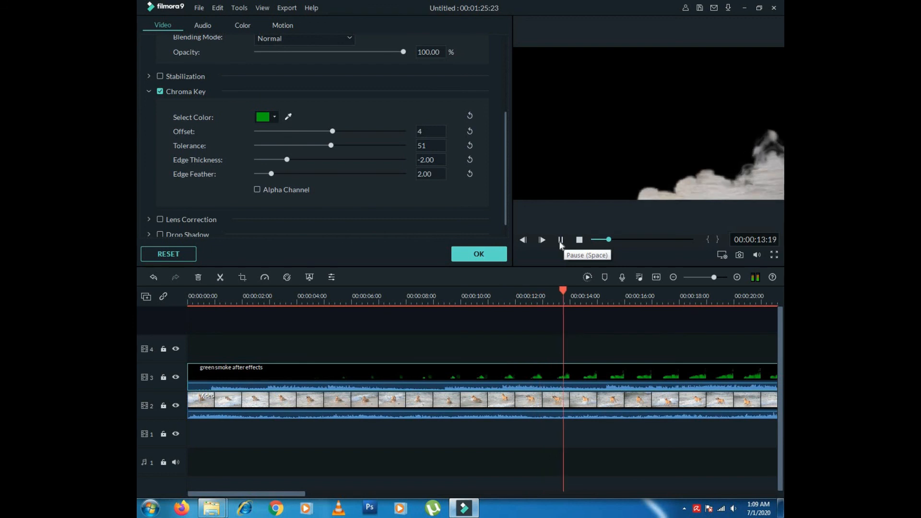
- Jump the preview ahead to about 23 seconds and open the Export options
{"action": "left_click", "coordinate": [620, 239]}
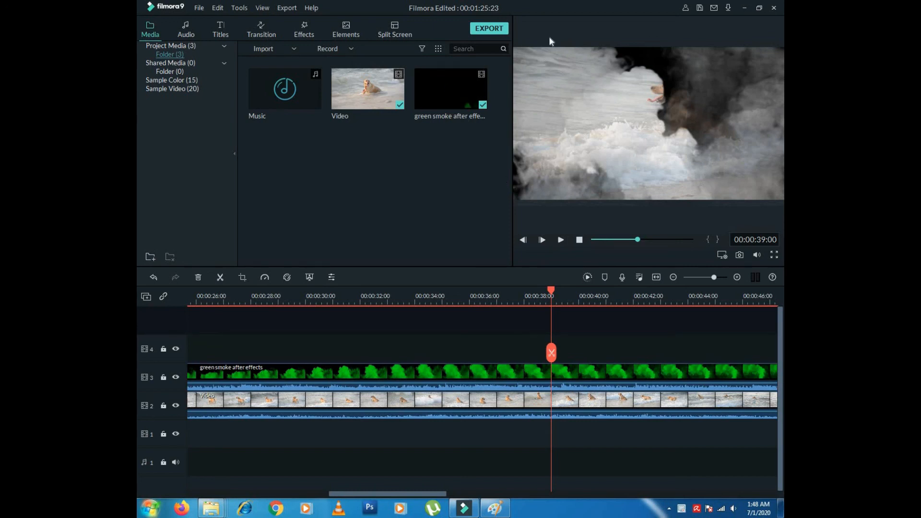
{"action": "left_click", "coordinate": [288, 9]}
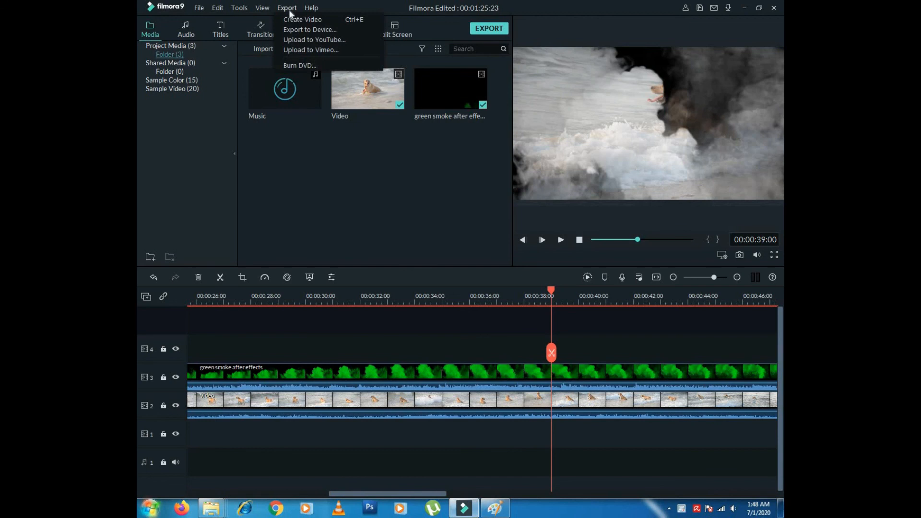
- Set up a local MP4 export and view its settings (1920x1080, 25 fps, H.264, 2000 kbps)
{"action": "left_click", "coordinate": [287, 16]}
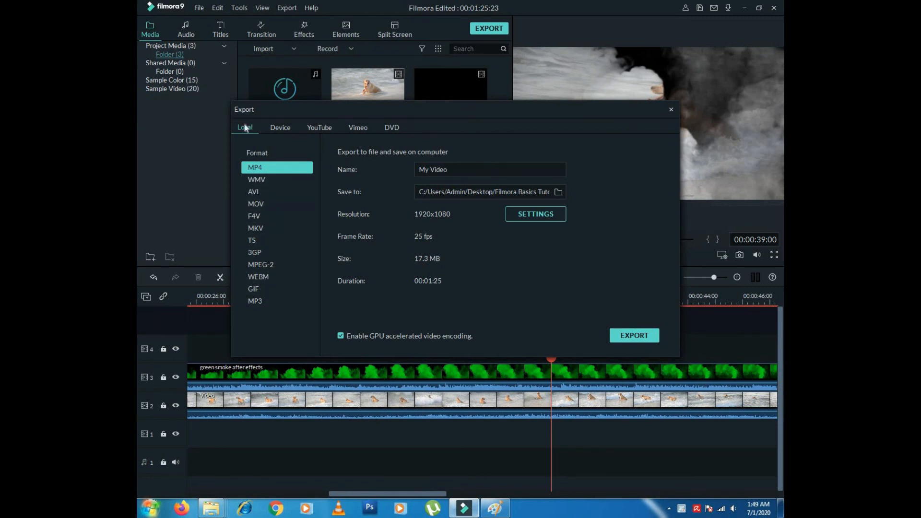
{"action": "left_click", "coordinate": [282, 129]}
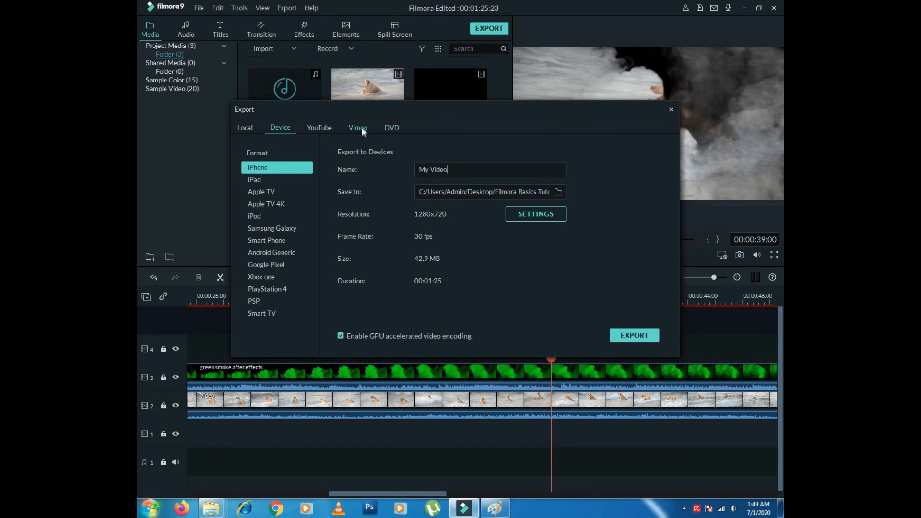
{"action": "left_click", "coordinate": [245, 133]}
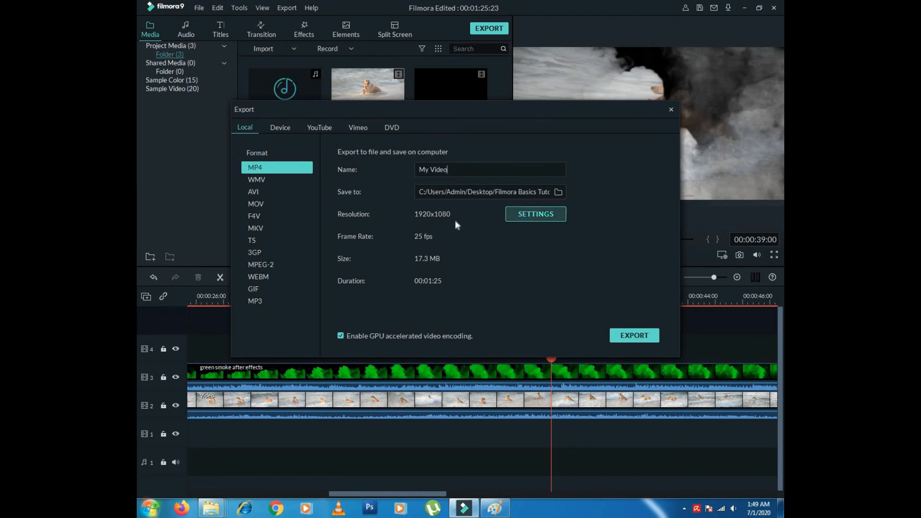
{"action": "left_click", "coordinate": [532, 216]}
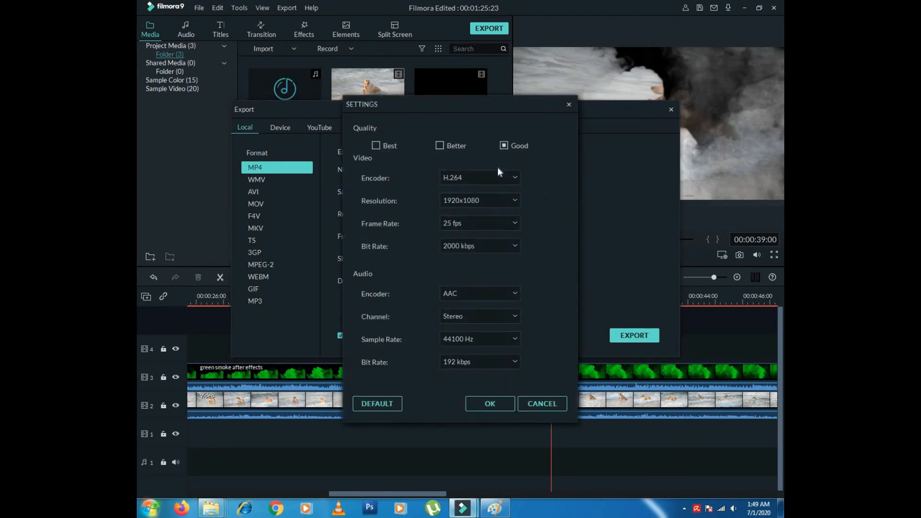
- Check the Resolution options, keep 1920x1080, and cancel the export Settings unchanged
{"action": "left_click", "coordinate": [513, 201]}
{"action": "left_click", "coordinate": [513, 201]}
{"action": "left_click", "coordinate": [548, 406]}
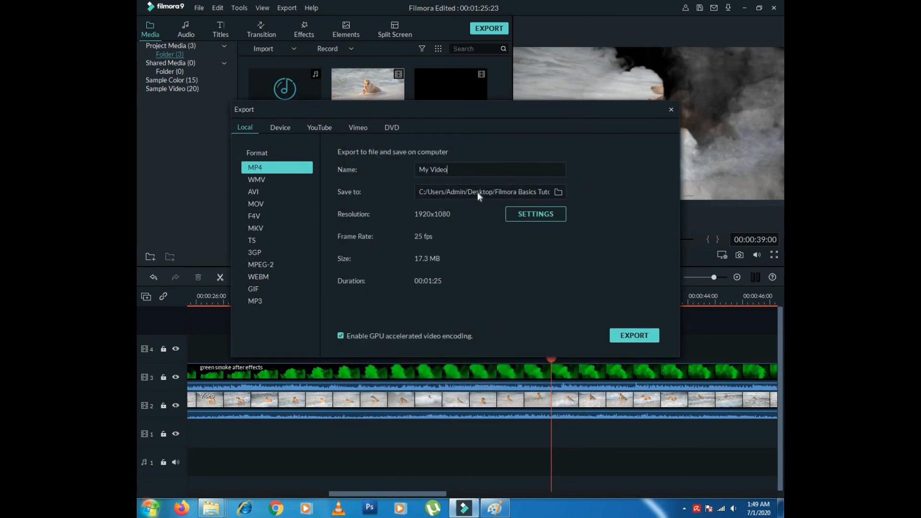
{"action": "left_click", "coordinate": [626, 336]}
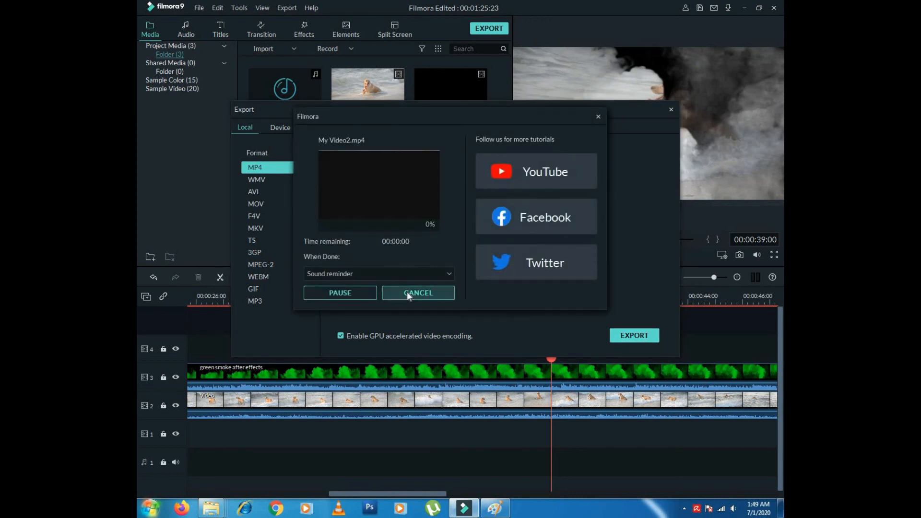
{"action": "left_click", "coordinate": [418, 292]}
{"action": "left_click", "coordinate": [550, 216]}
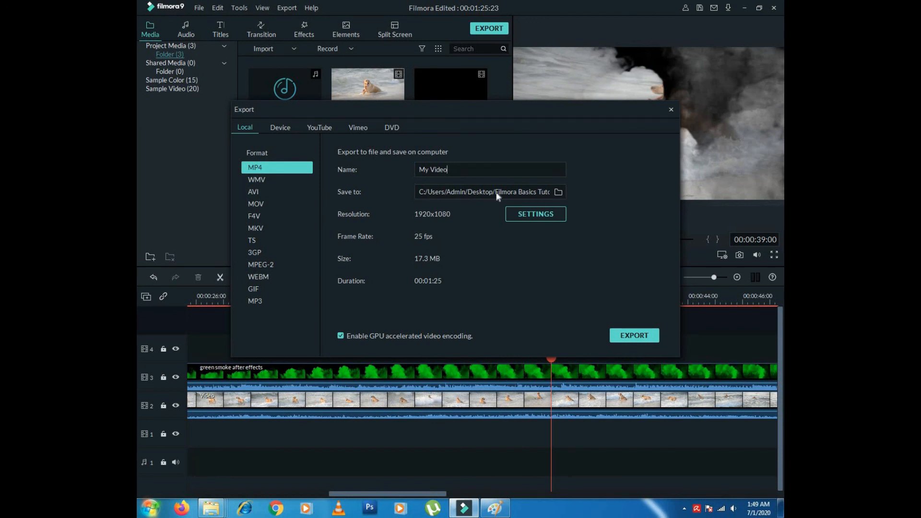
{"action": "left_click", "coordinate": [558, 192]}
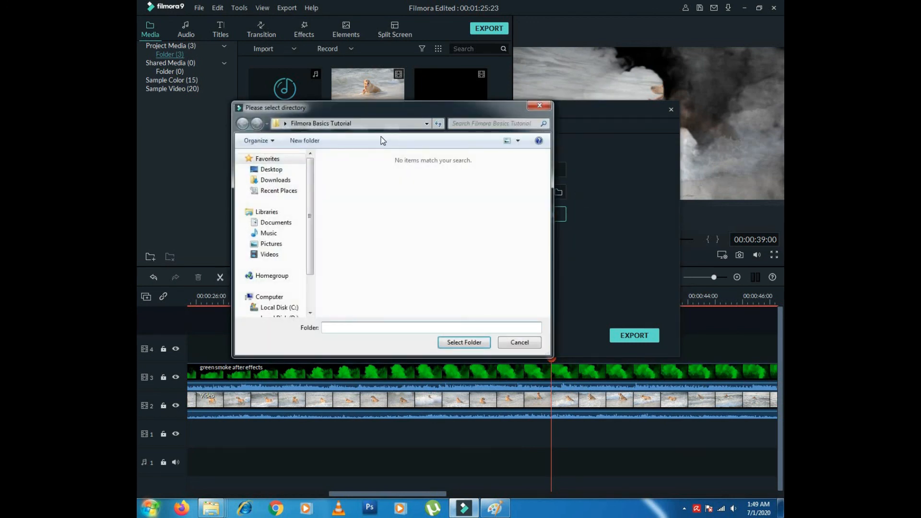
{"action": "left_click", "coordinate": [273, 170]}
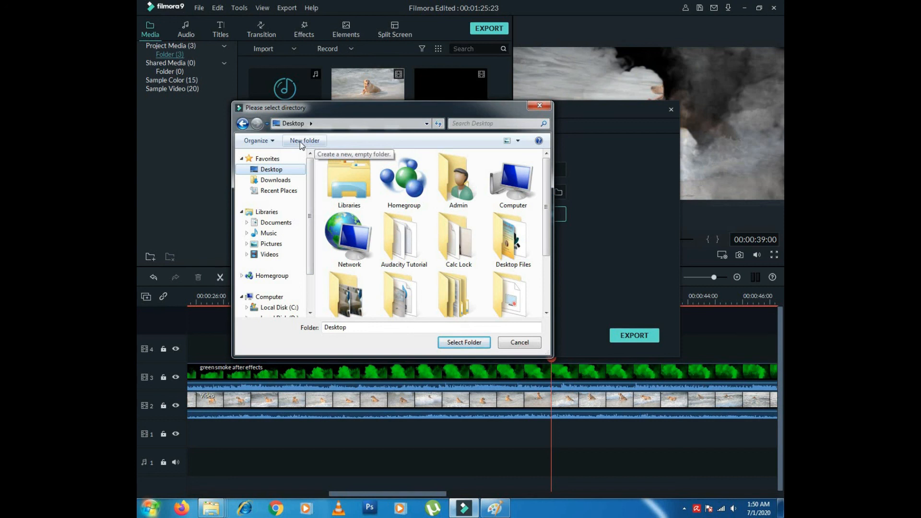
{"action": "left_click", "coordinate": [517, 342]}
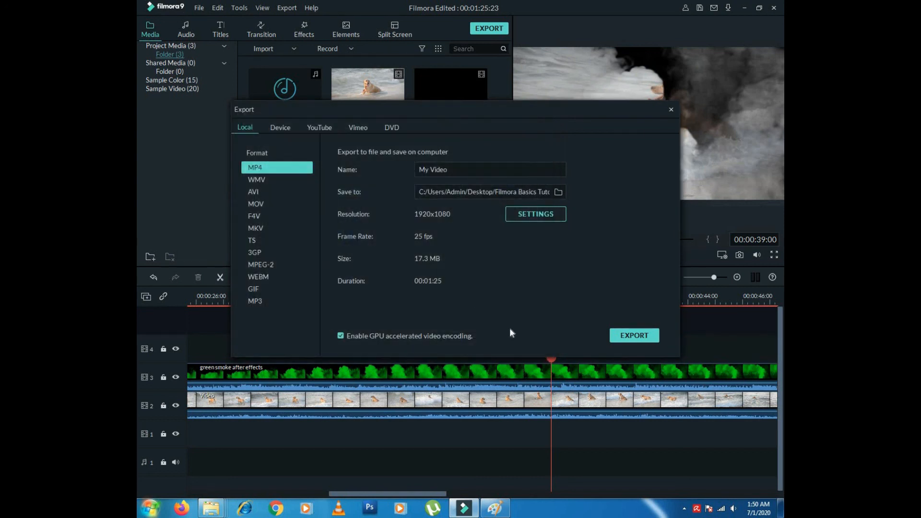
{"action": "left_click", "coordinate": [635, 338]}
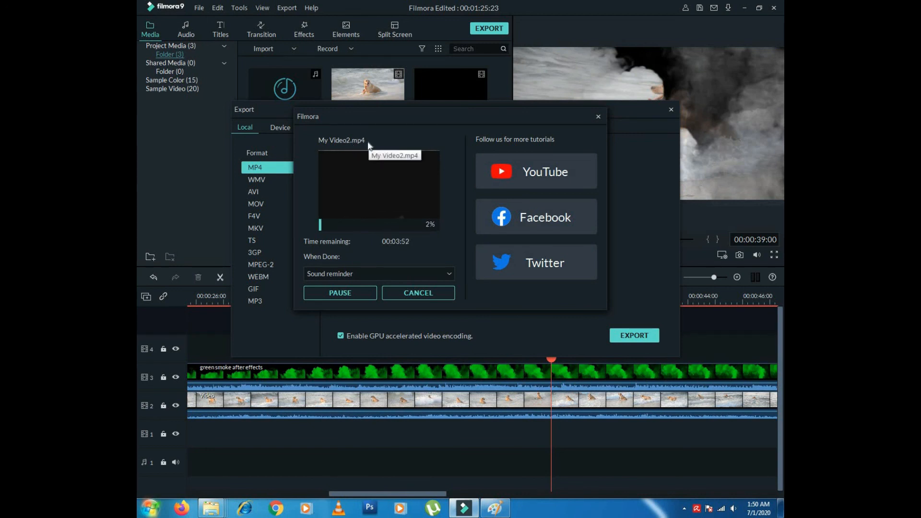
{"action": "left_click", "coordinate": [419, 296]}
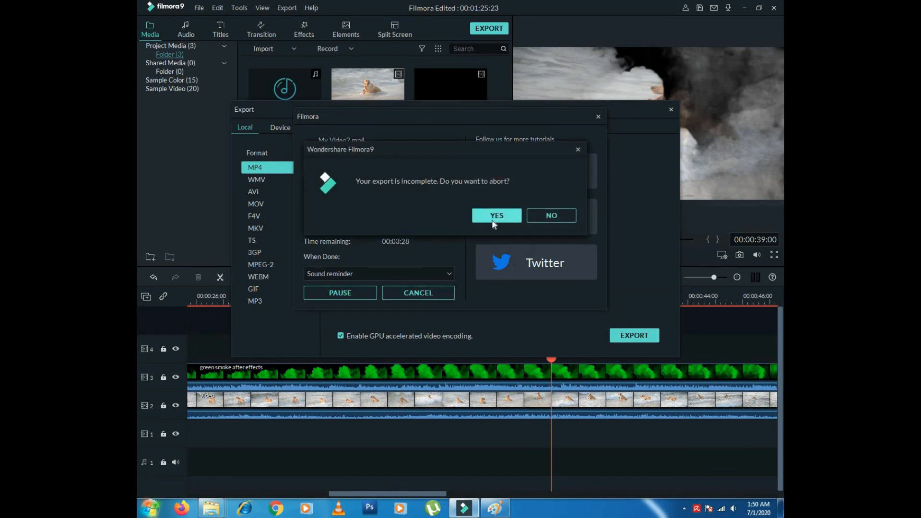
{"action": "left_click", "coordinate": [494, 217]}
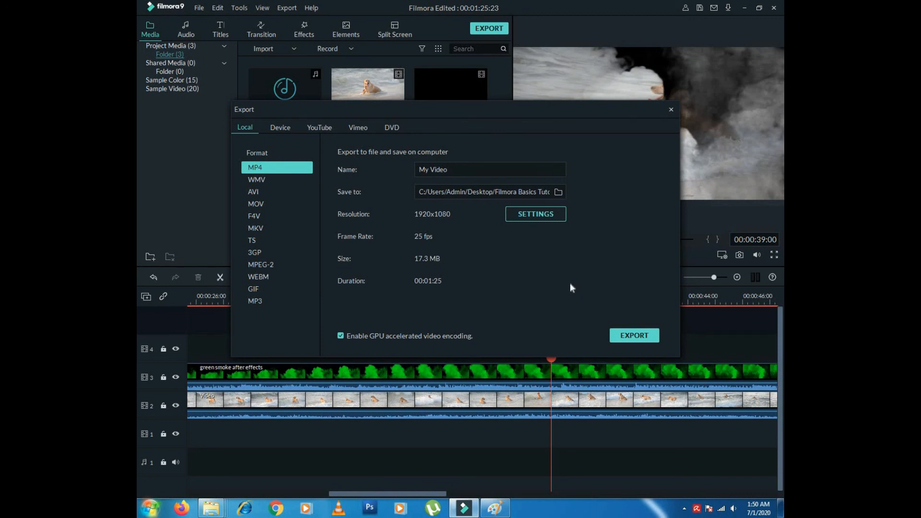